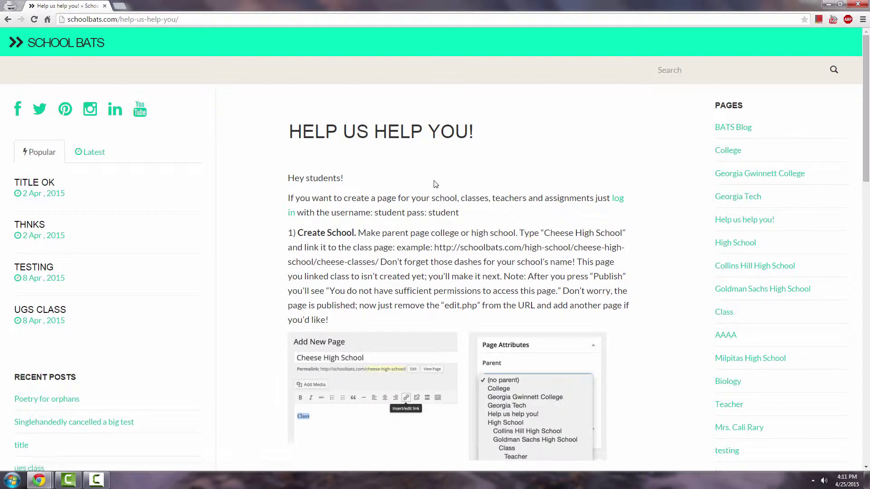
- Log in to the School BATS site with the student username and the account password
click(616, 199)
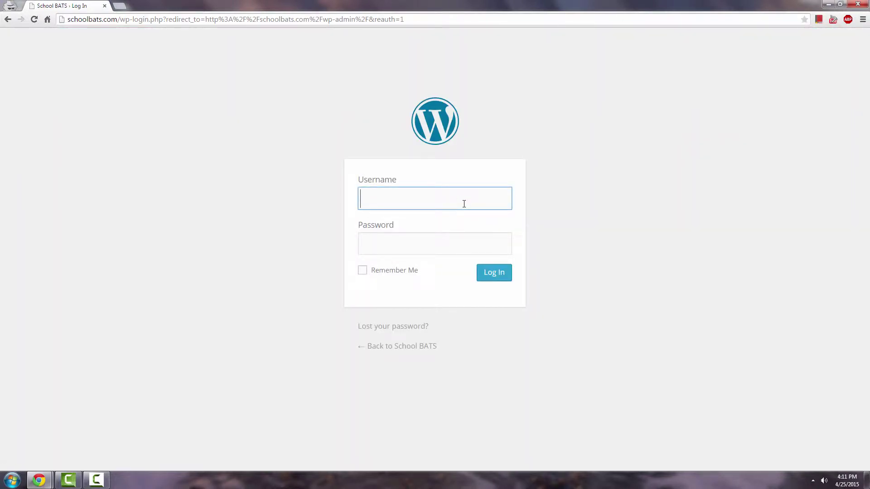
text(student)
key(Tab)
text(•••••••)
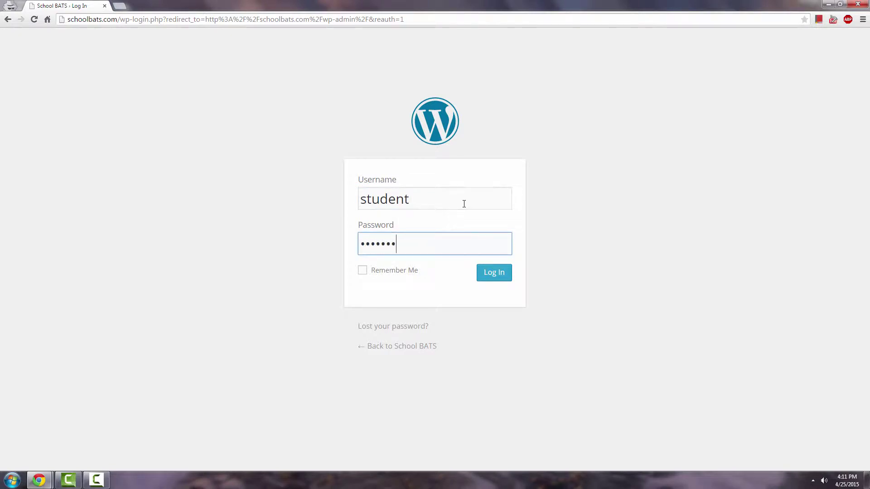
click(500, 274)
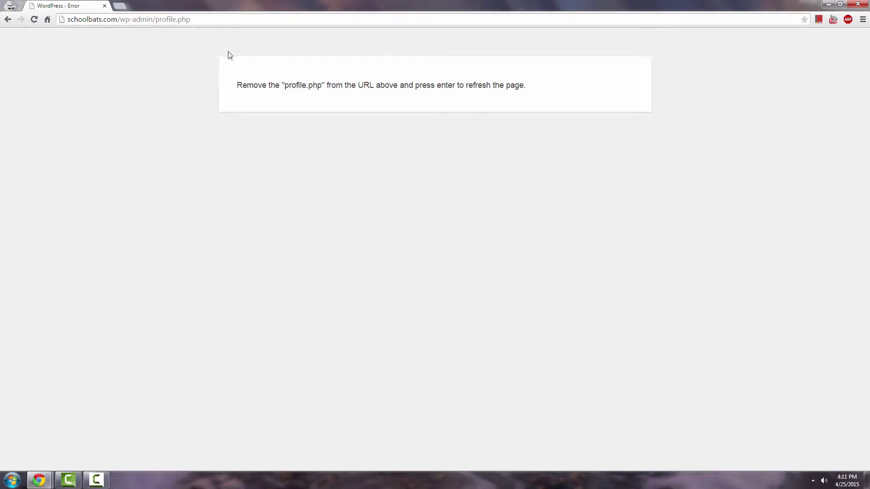
- Remove "profile.php" from the page address and load schoolbats.com/wp-admin/
drag(194, 20, 155, 20)
key(BackSpace)
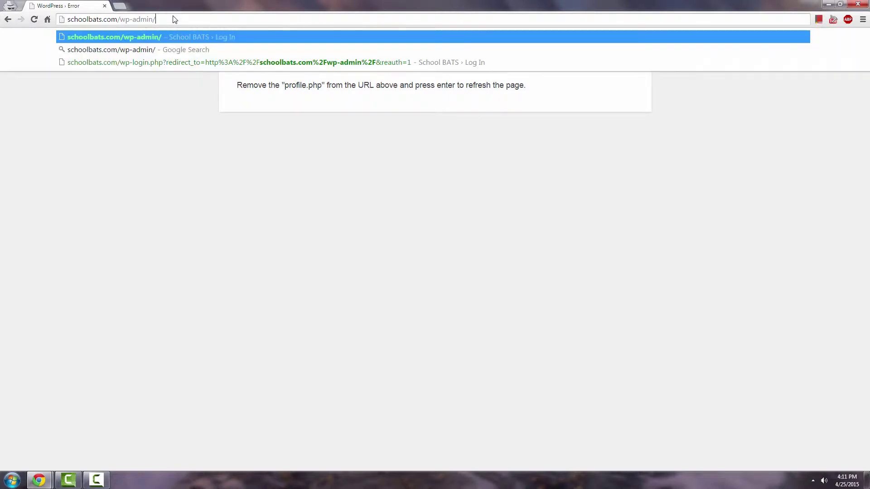
key(Return)
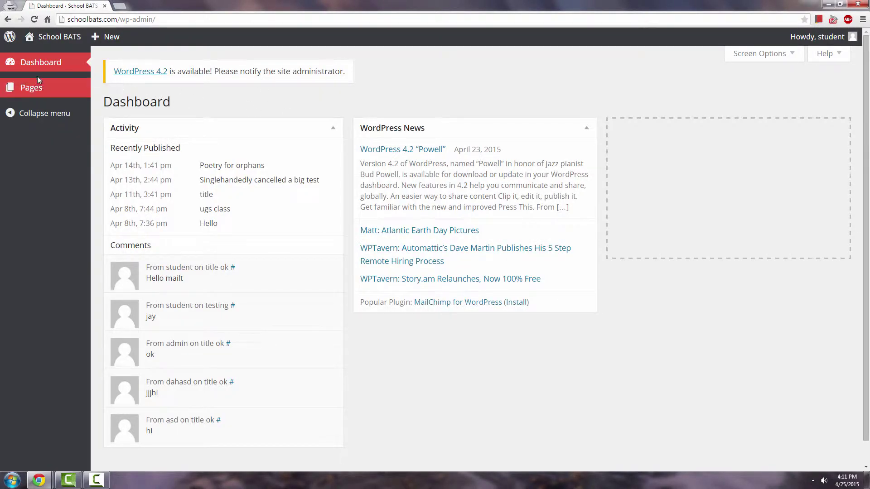
- Add a new page in the site's pages section and title it "Doggy High School"
mouse_move(30, 90)
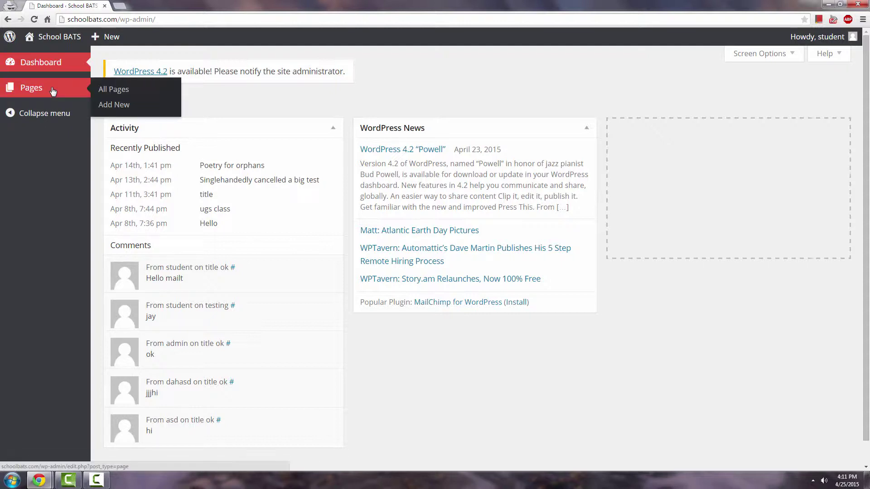
click(50, 88)
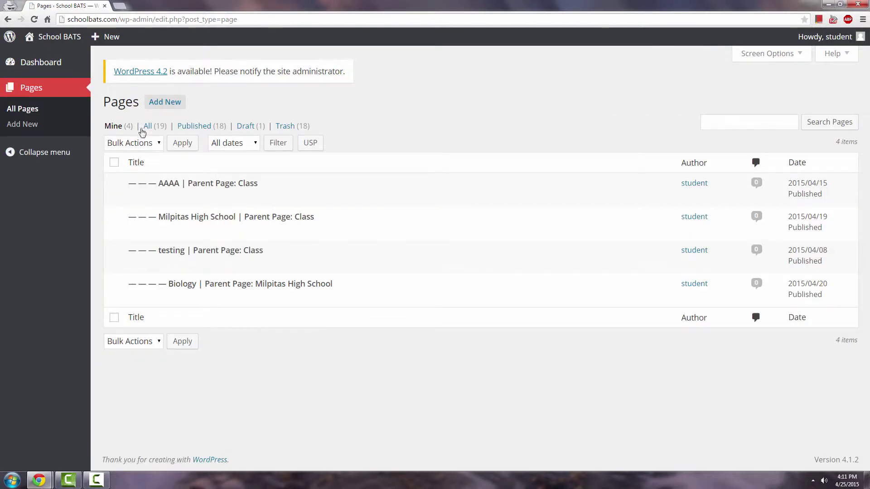
click(159, 111)
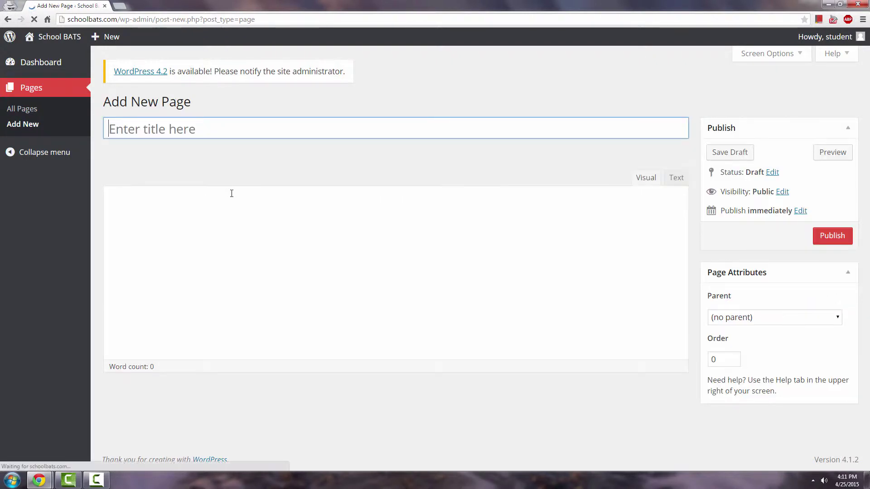
click(196, 132)
text(DOgg)
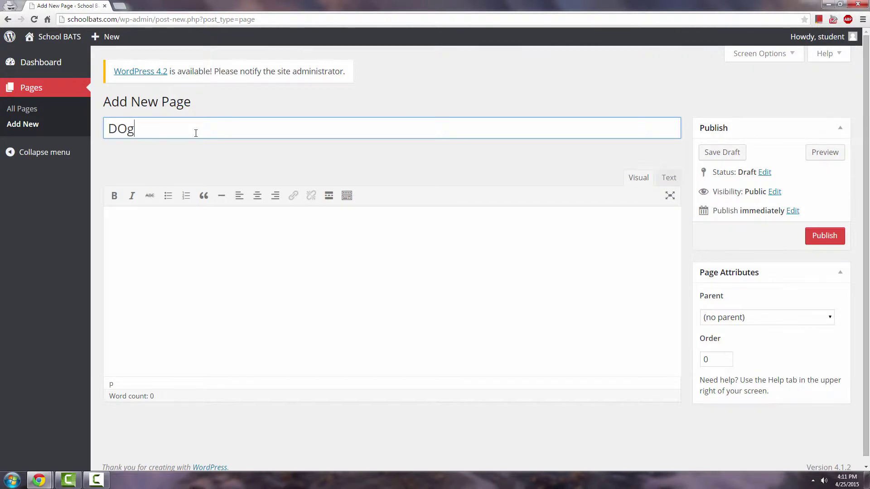
key(BackSpace)
key(BackSpace)
key(BackSpace)
text(oggy High Sch)
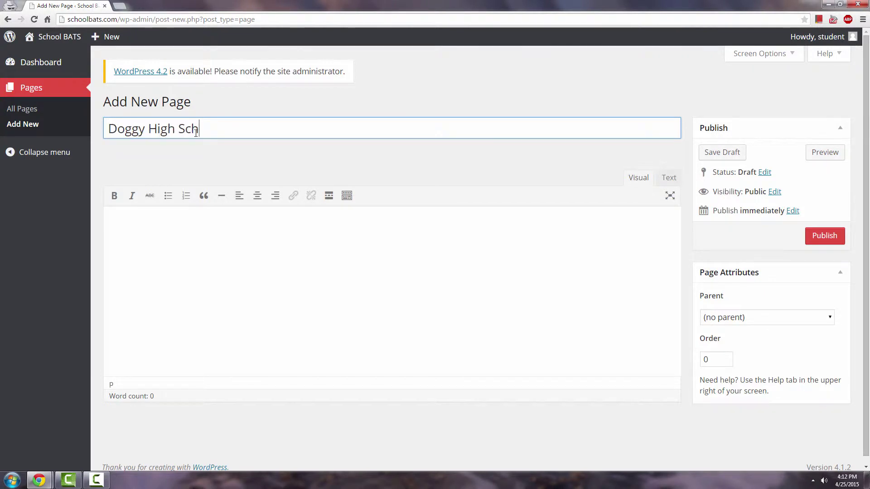
text(ool)
click(201, 239)
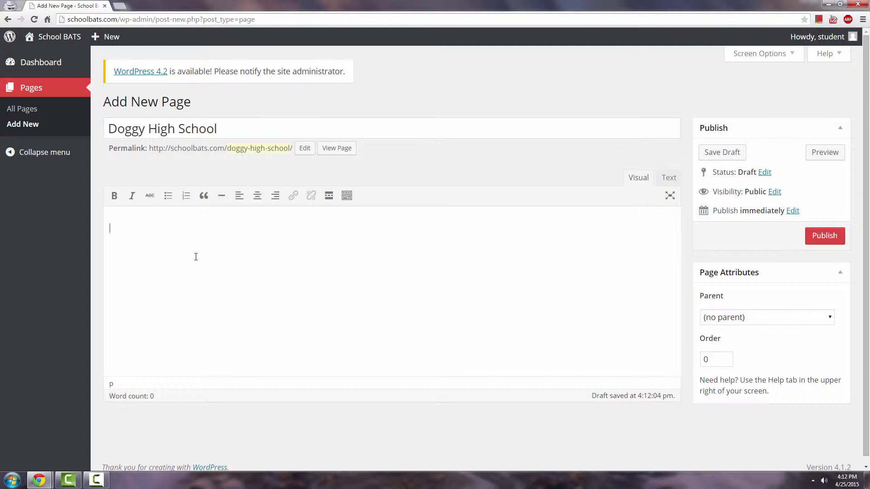
text(Doggy Classes)
triple_click(213, 234)
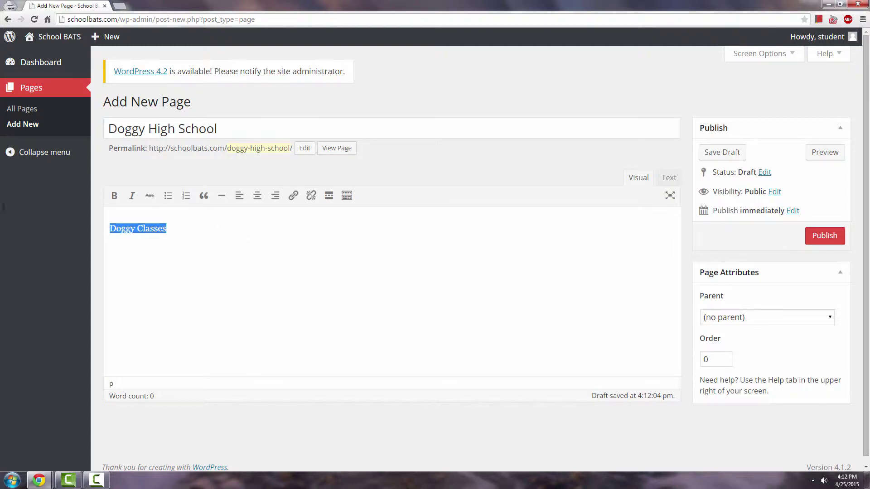
click(294, 196)
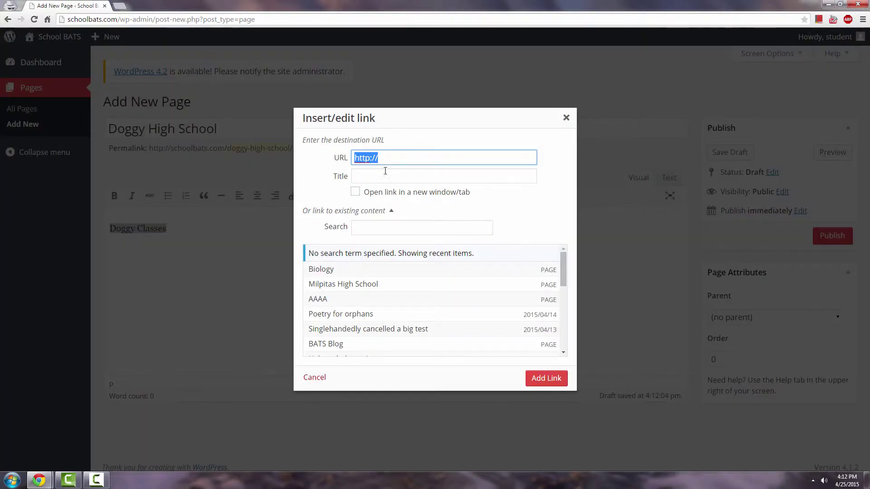
click(392, 156)
text(scho)
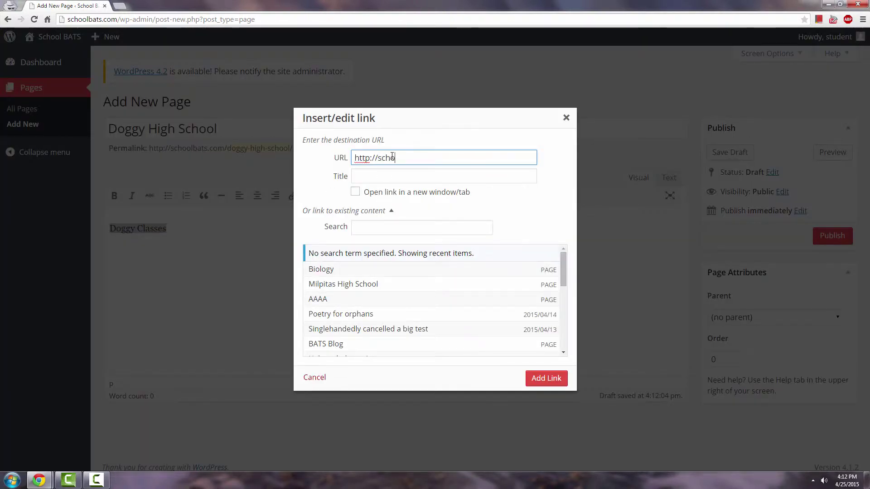
text(olbats.com/)
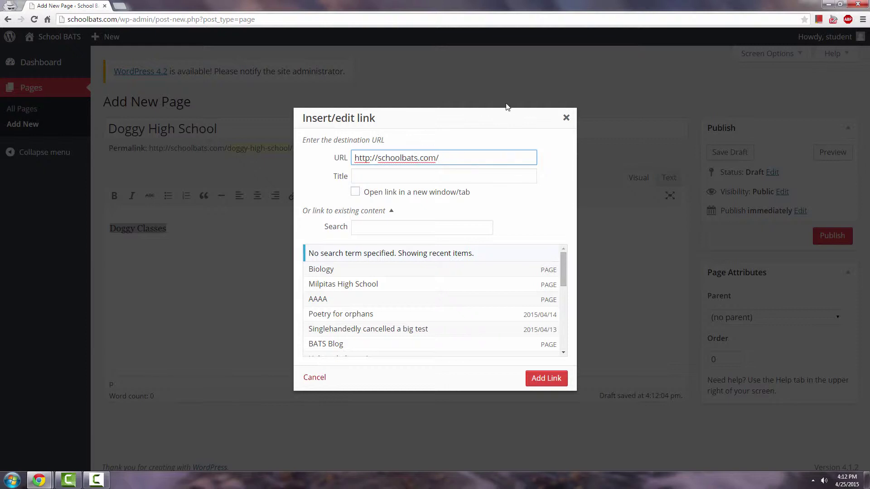
text(high-school/doggy-high)
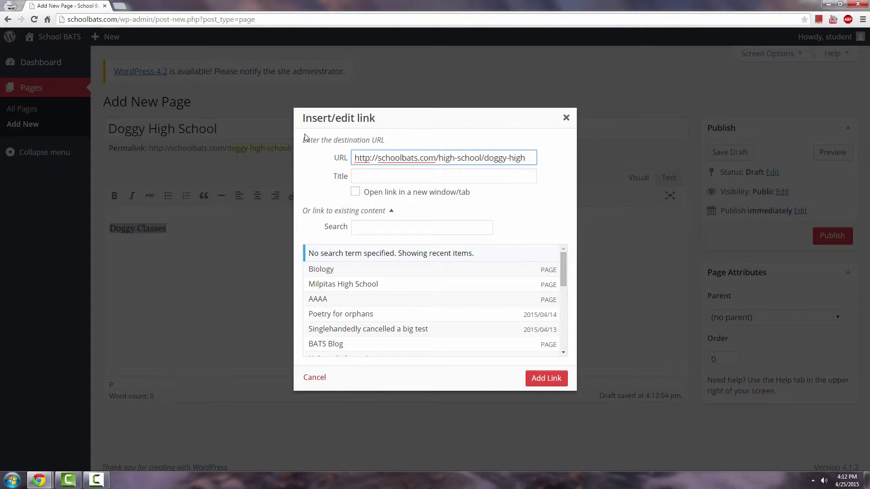
text(-school)
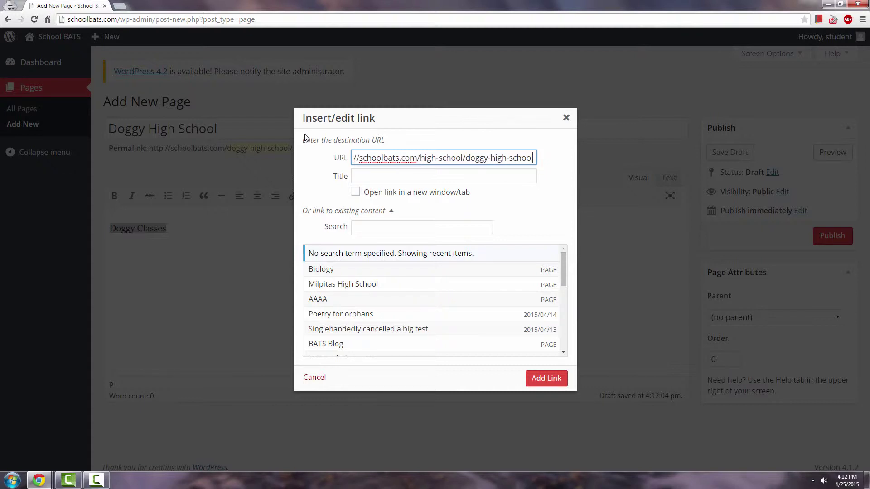
text(/)
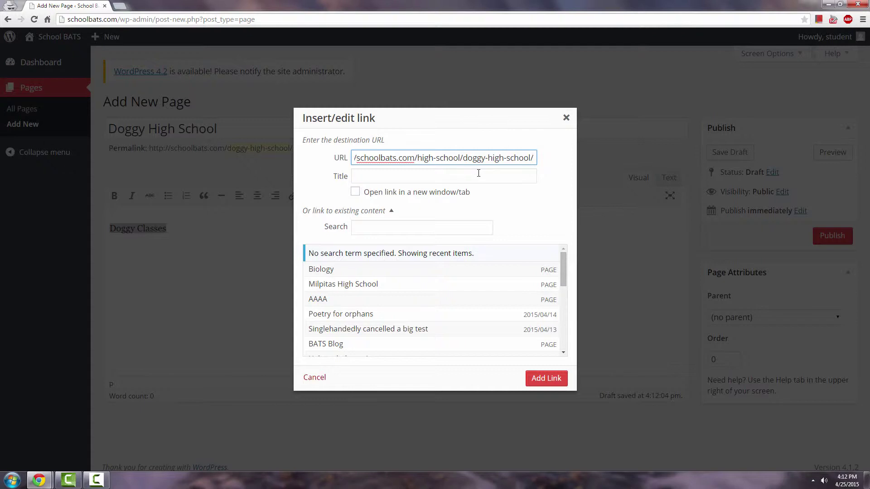
text(dog)
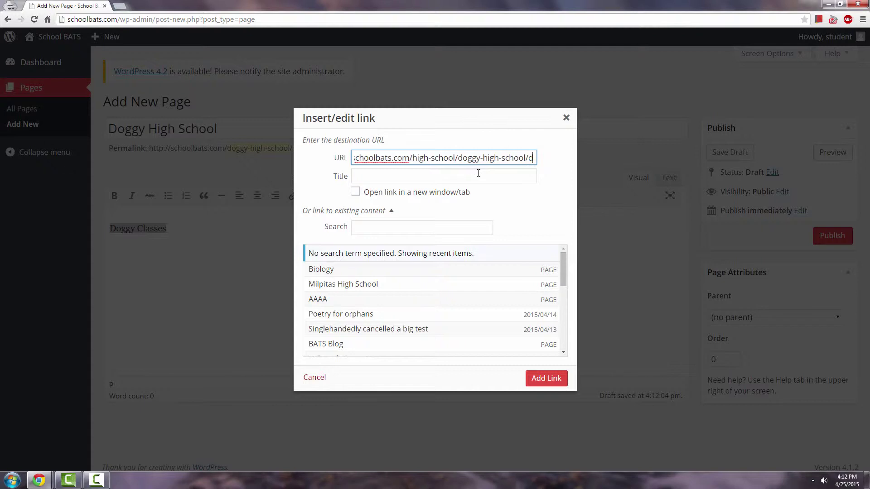
text(g)
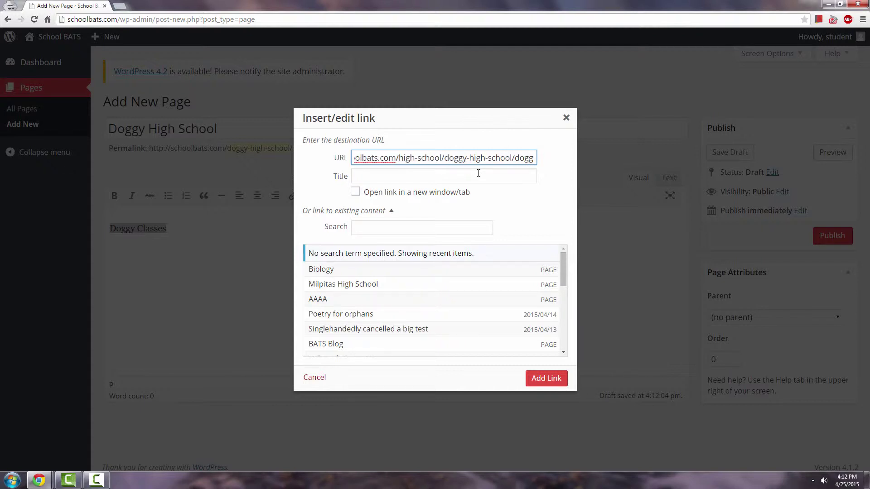
text(y-classes)
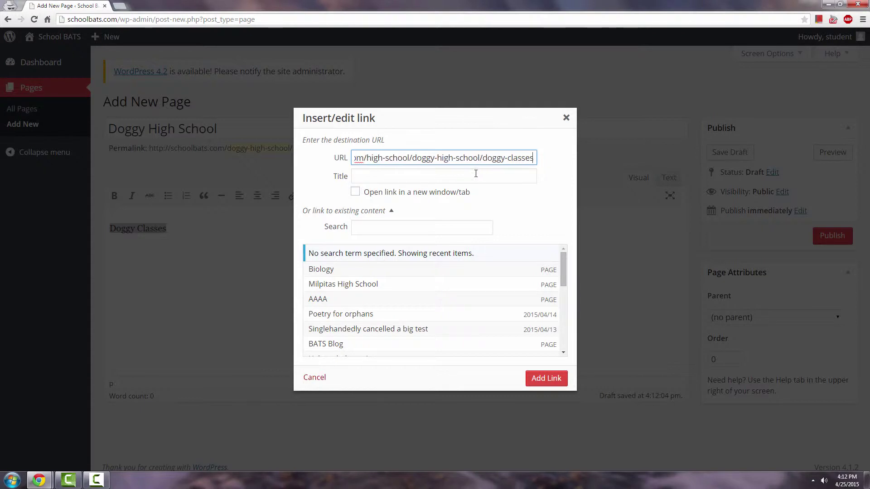
click(546, 378)
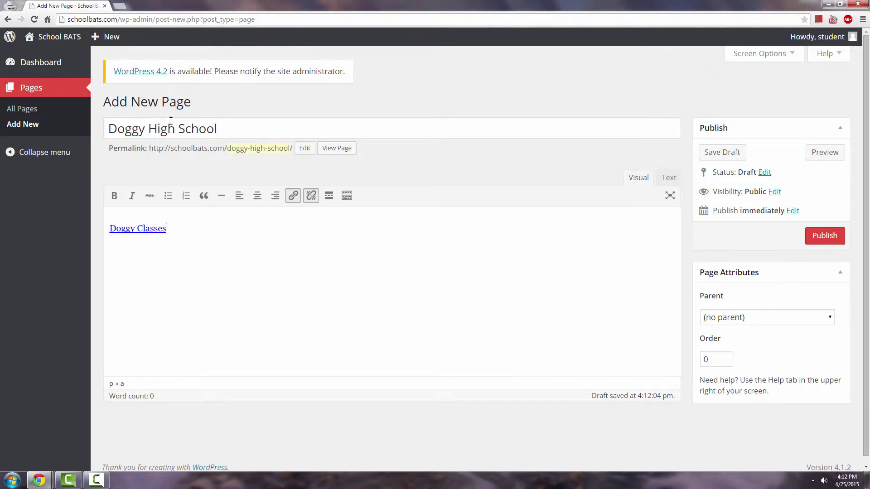
- Set the Doggy High School page's parent to High School and publish the page
click(779, 318)
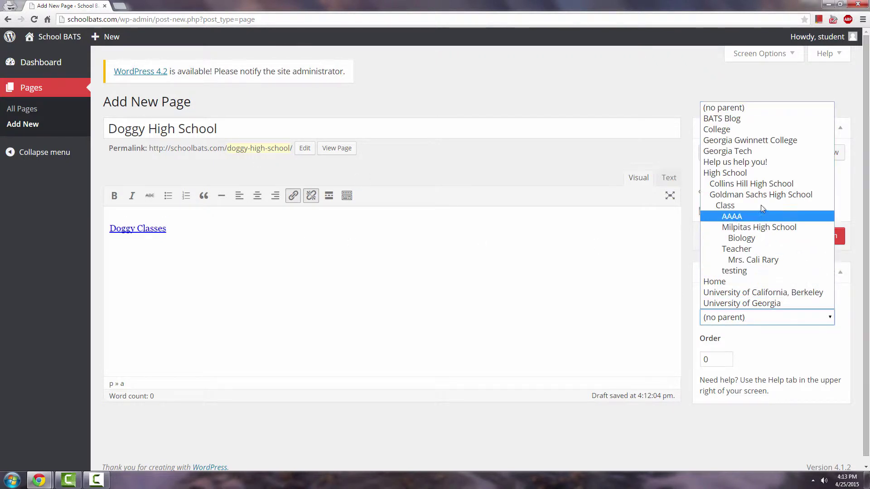
click(755, 173)
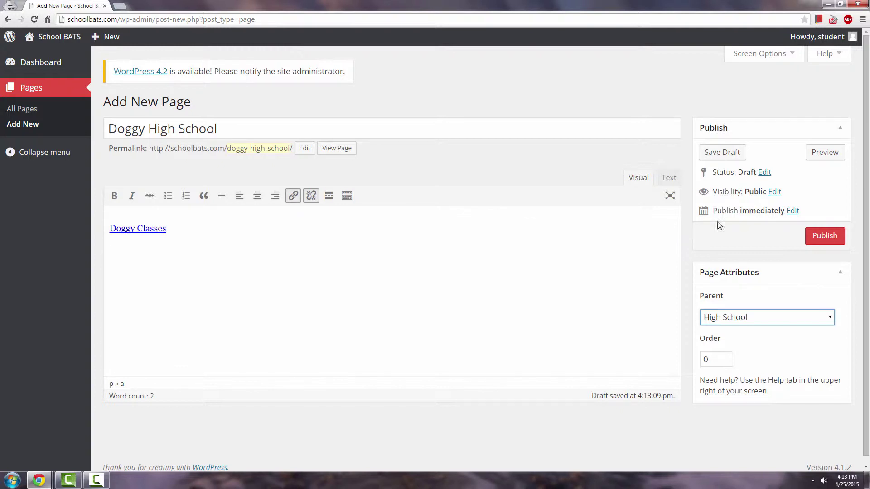
click(825, 237)
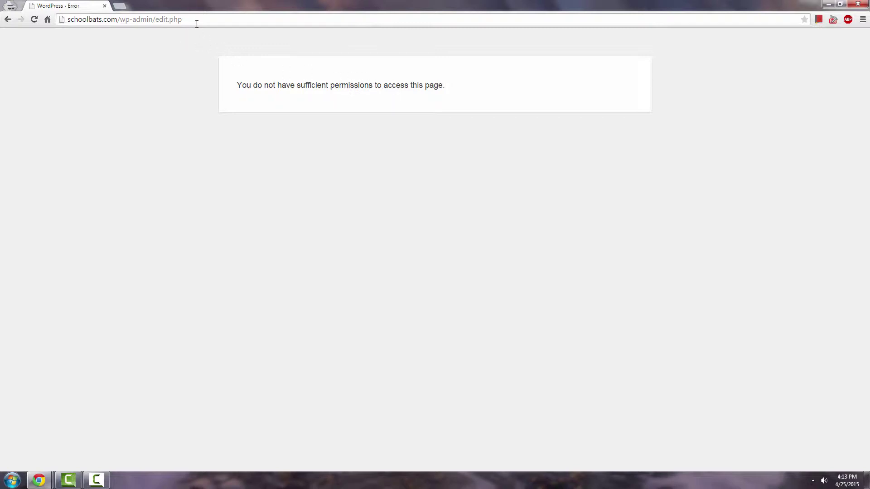
- Remove "edit.php" from the page address and return to the schoolbats.com/wp-admin/ dashboard
drag(182, 19, 158, 23)
key(BackSpace)
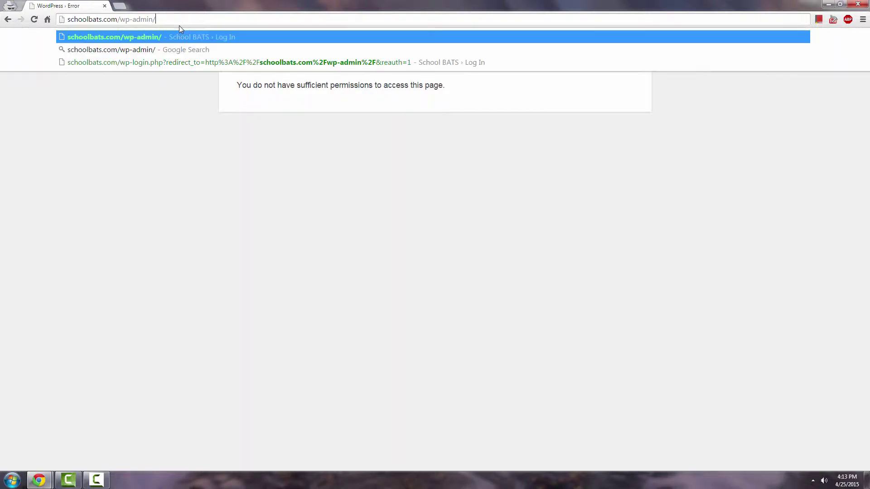
key(Return)
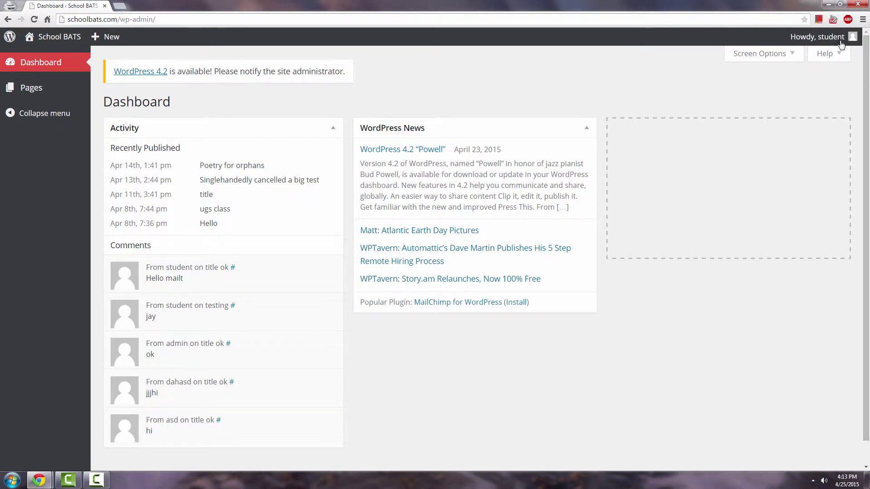
mouse_move(827, 48)
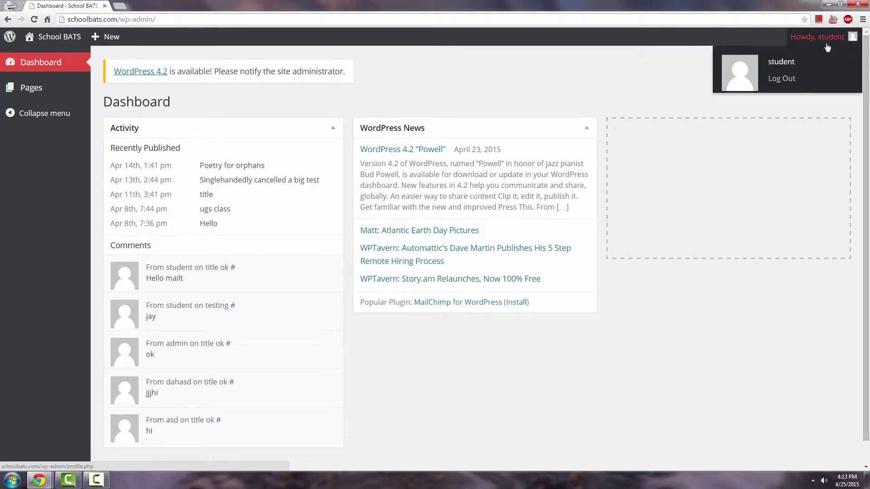
- Add another new page titled "Doggy Classes" and place the cursor in its body
click(43, 87)
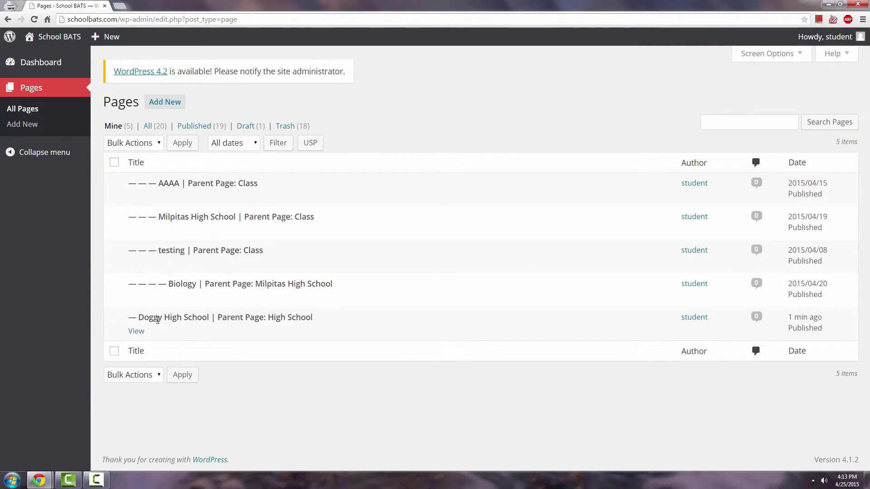
click(165, 102)
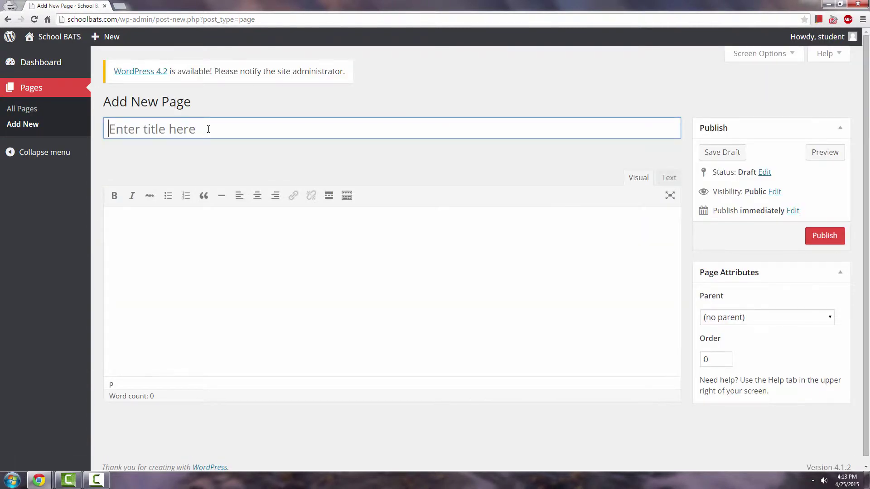
click(209, 129)
text(Doggy C)
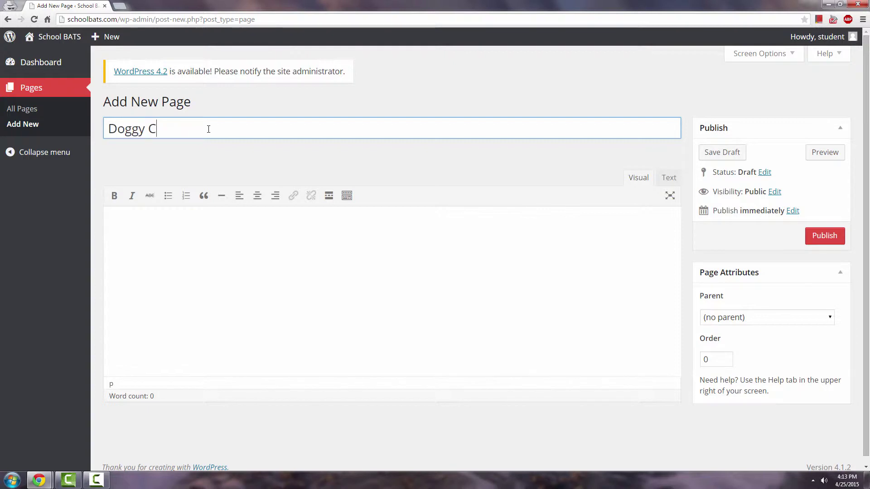
text(lasses)
click(126, 214)
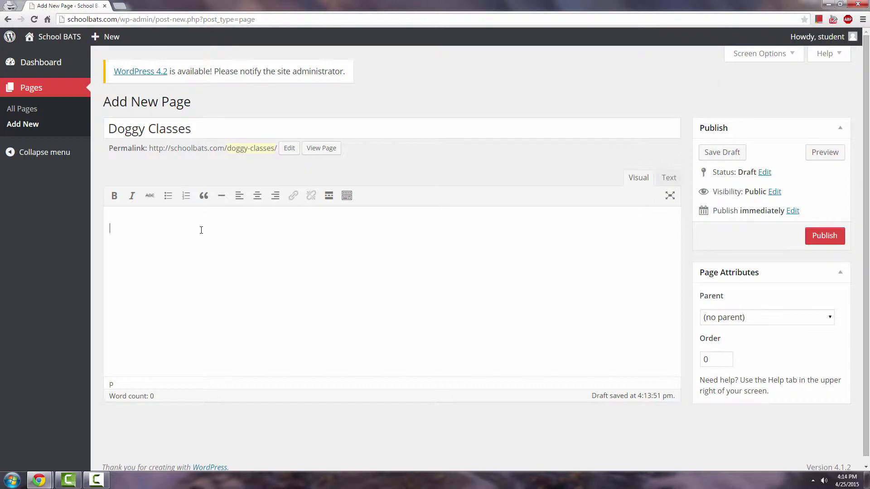
text(Doggy AP Biolog)
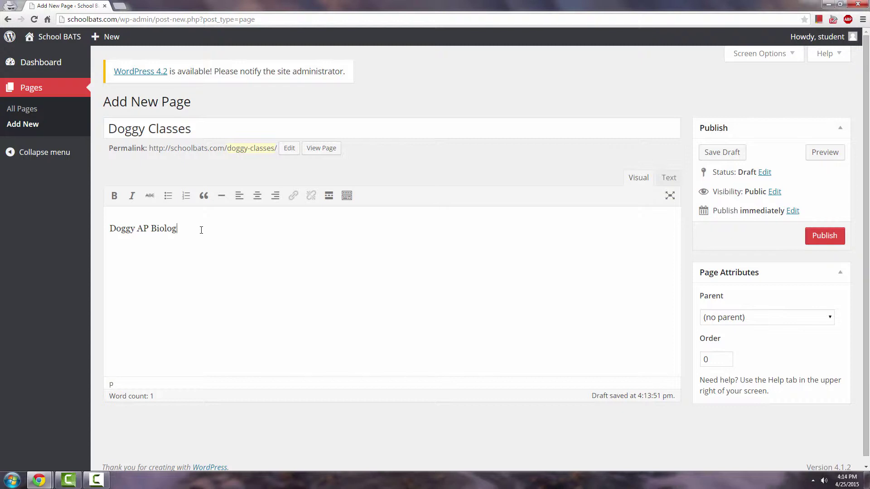
key(BackSpace)
key(BackSpace)
key(BackSpace)
key(BackSpace)
key(BackSpace)
key(BackSpace)
key(BackSpace)
key(BackSpace)
key(BackSpace)
key(BackSpace)
key(BackSpace)
key(BackSpace)
key(BackSpace)
key(BackSpace)
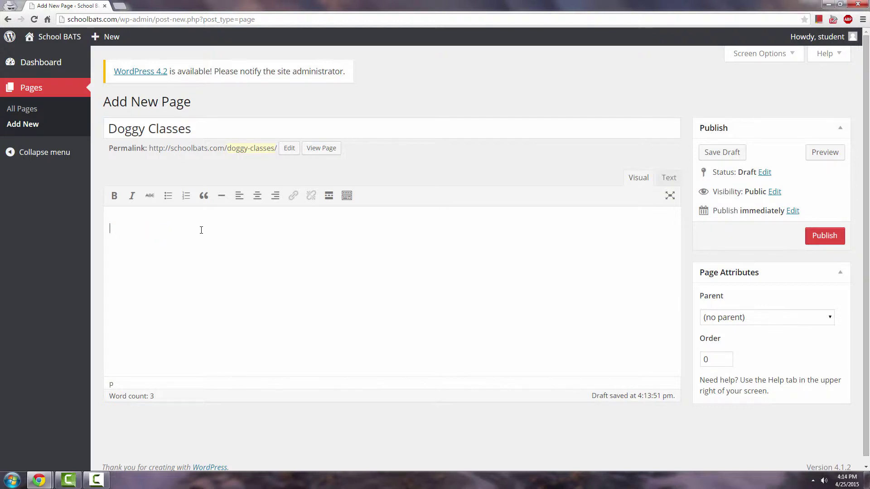
- Enter "AP Biology" and "AP Chemsitry" as separate paragraphs in the Doggy Classes page body
text(AP Bol)
key(BackSpace)
key(BackSpace)
text(iology)
text(AP Chems)
text(istry)
key(Return)
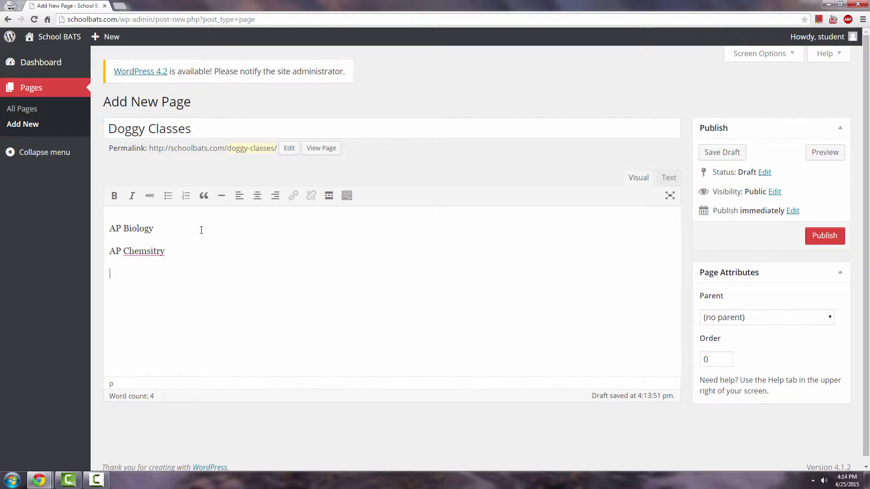
- Correct "Chemsitry" to "Chemistry" and add "Basic Trig" as a third paragraph in the page body
key(BackSpace)
key(BackSpace)
key(BackSpace)
key(BackSpace)
key(BackSpace)
key(BackSpace)
key(BackSpace)
text(istry )
text(Ba)
text(sic Trigo)
text(n)
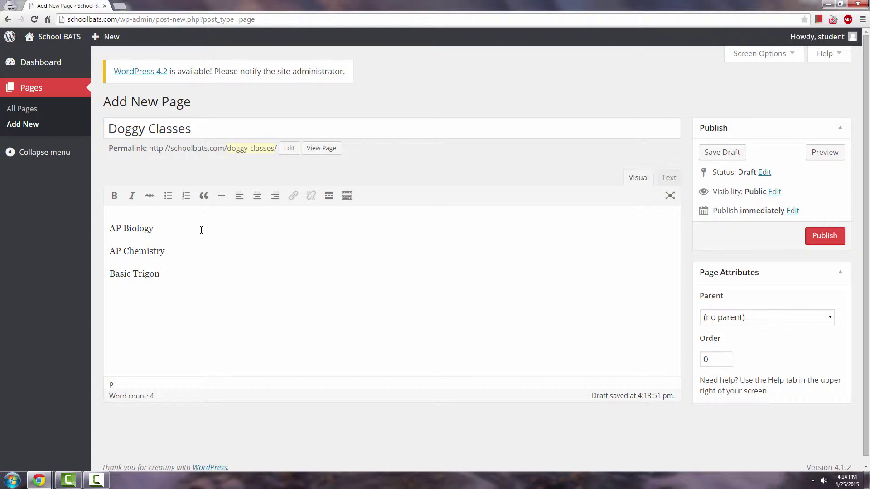
key(BackSpace)
key(BackSpace)
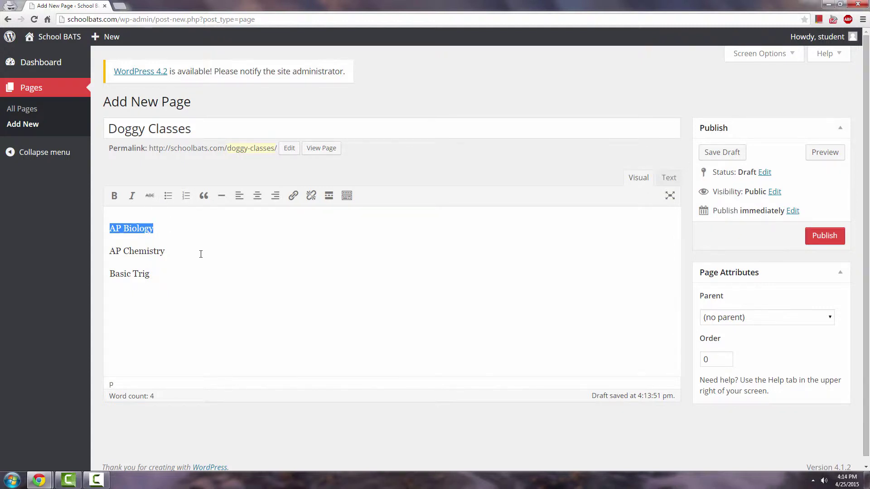
click(213, 295)
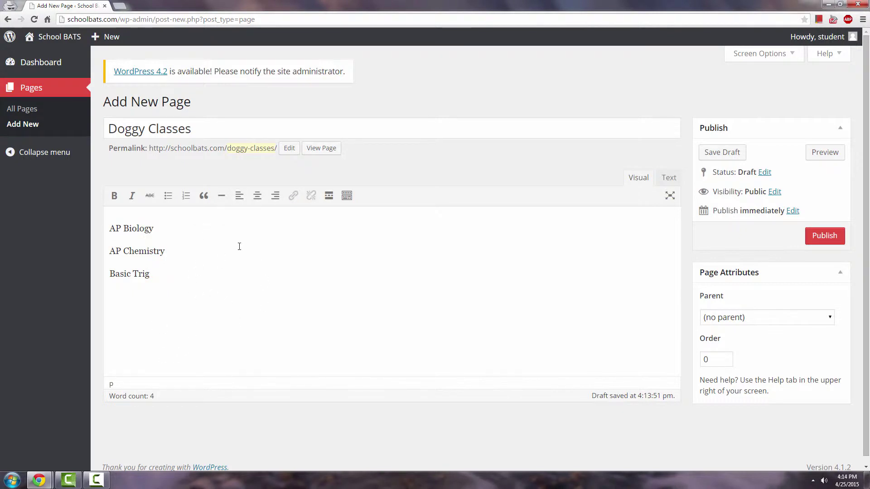
drag(154, 229, 108, 229)
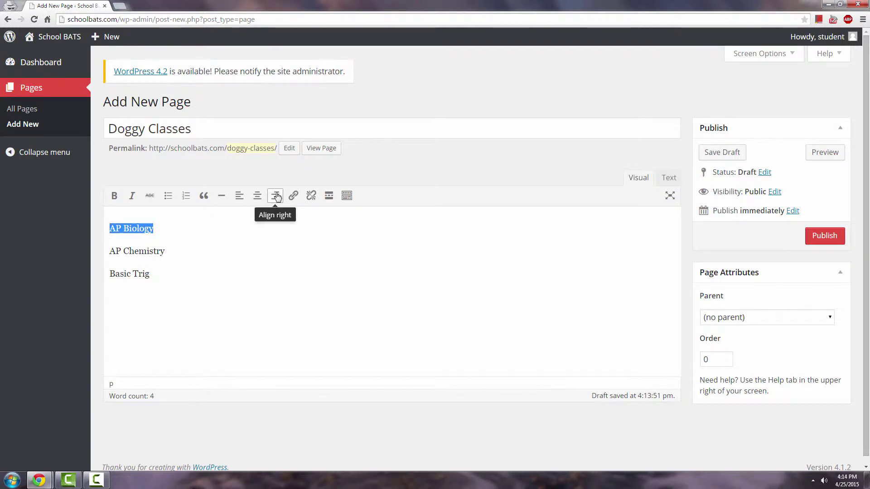
click(293, 195)
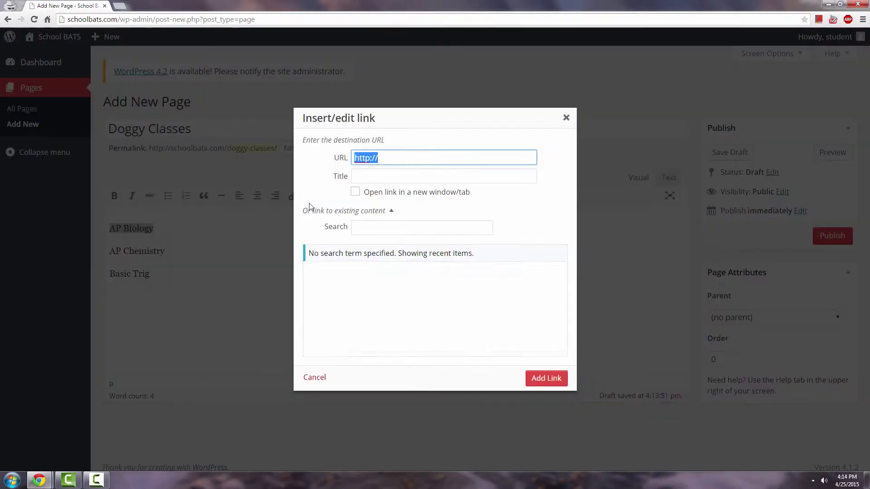
click(400, 157)
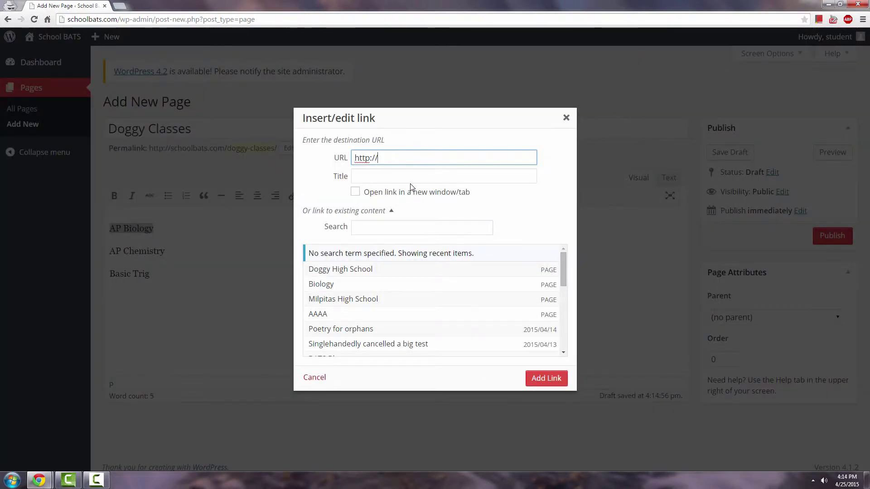
text(school)
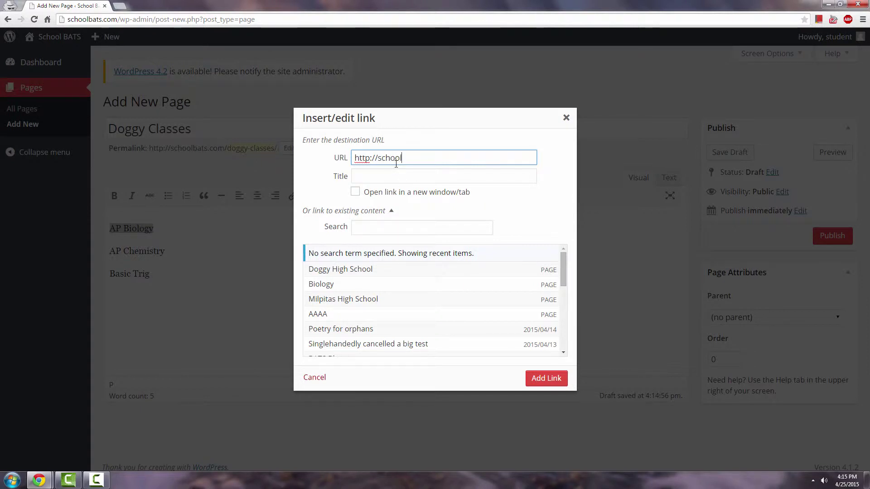
text(bats.com/)
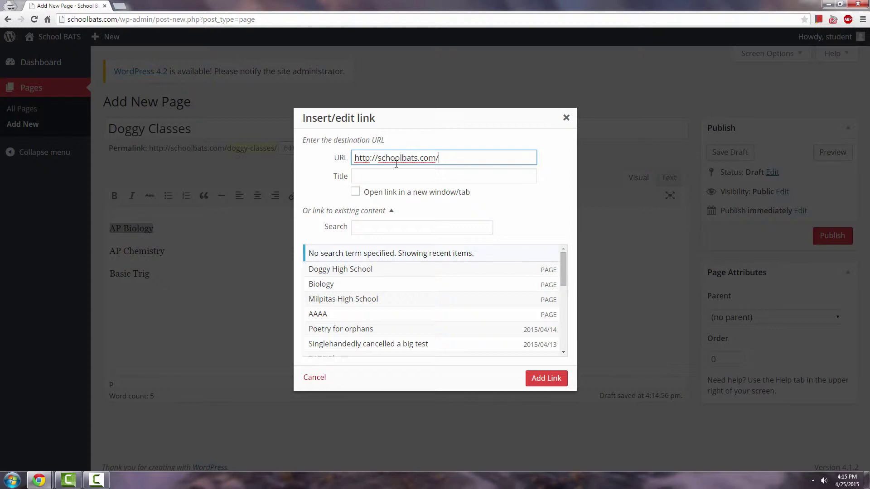
text(high-school/doggy-hi)
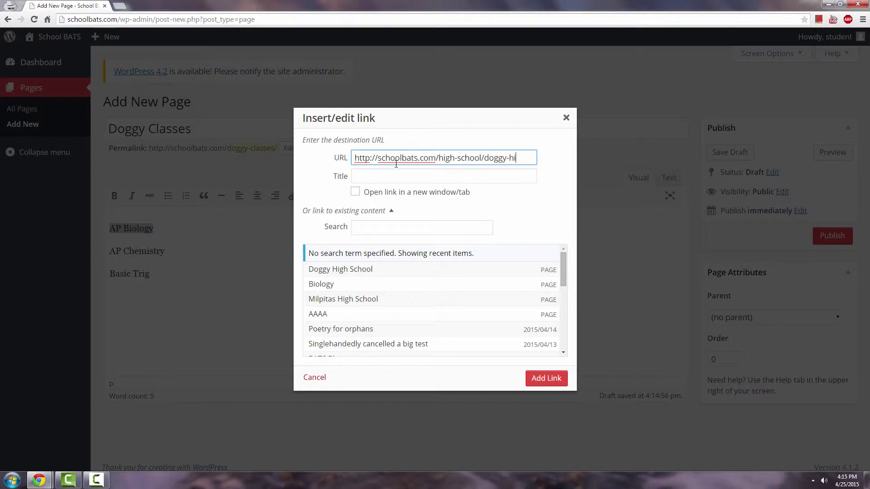
text(gh-school/)
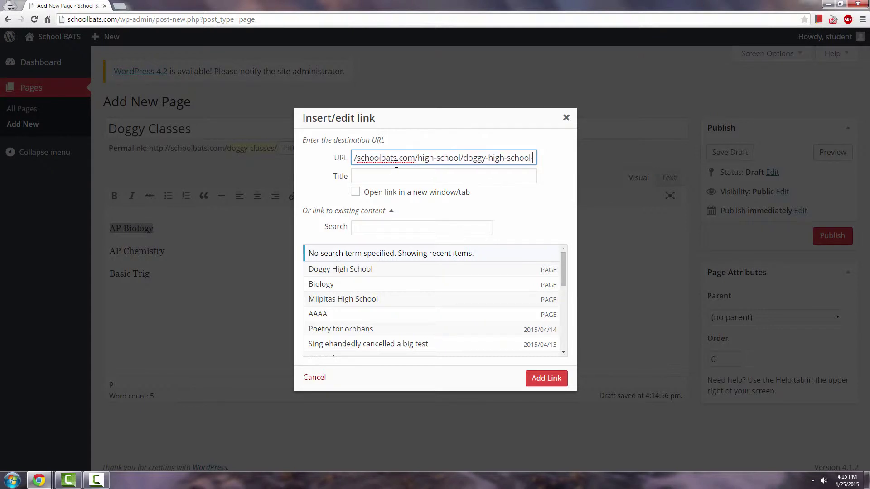
text(doggy)
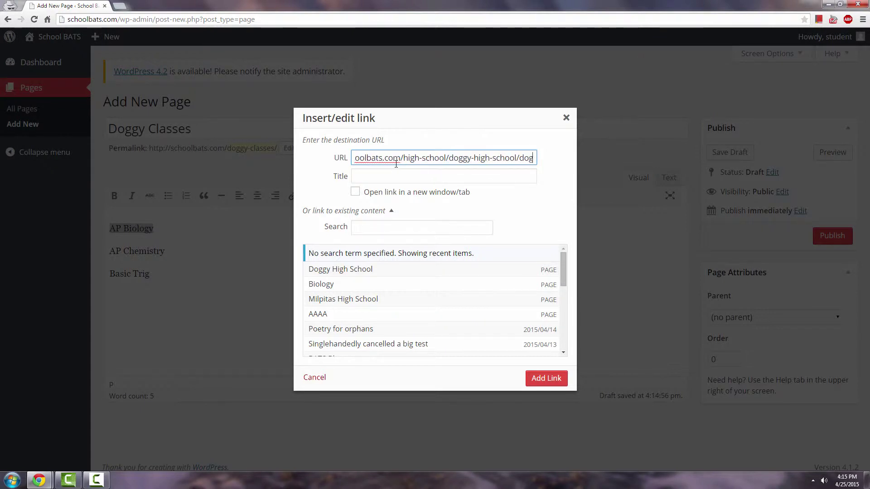
text(-c)
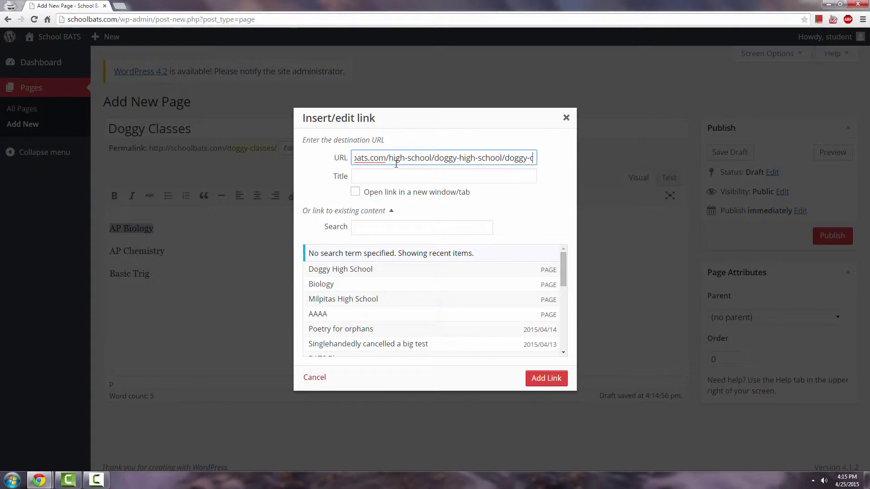
text(lasses/)
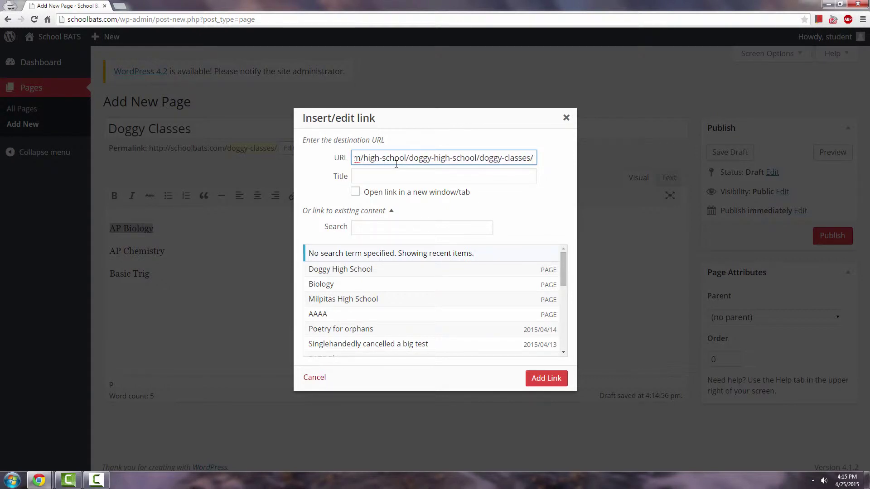
text(dogg)
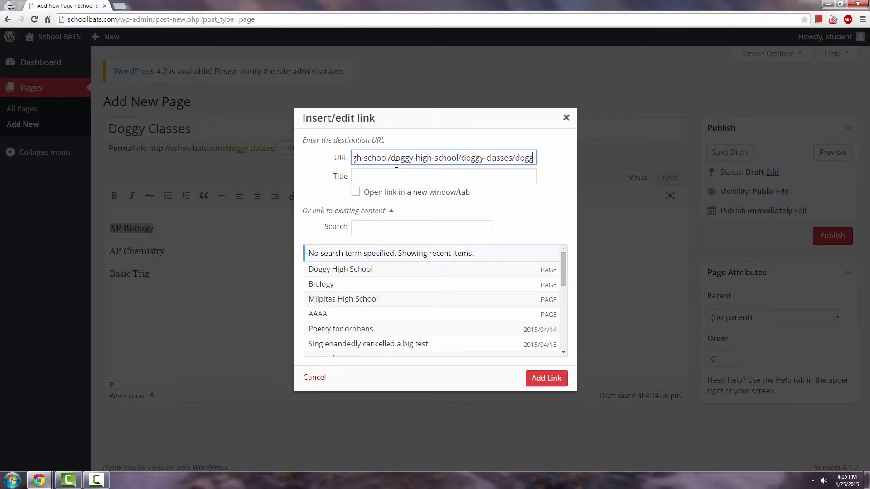
text(y-ap)
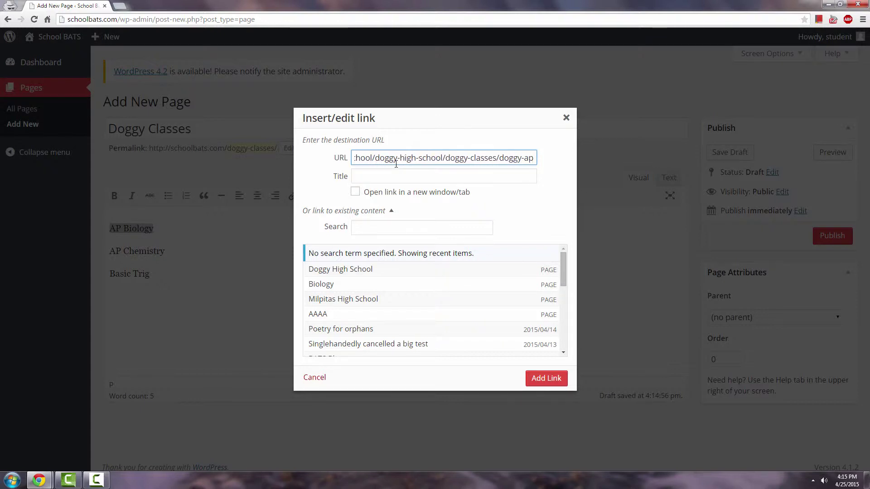
text(-biology)
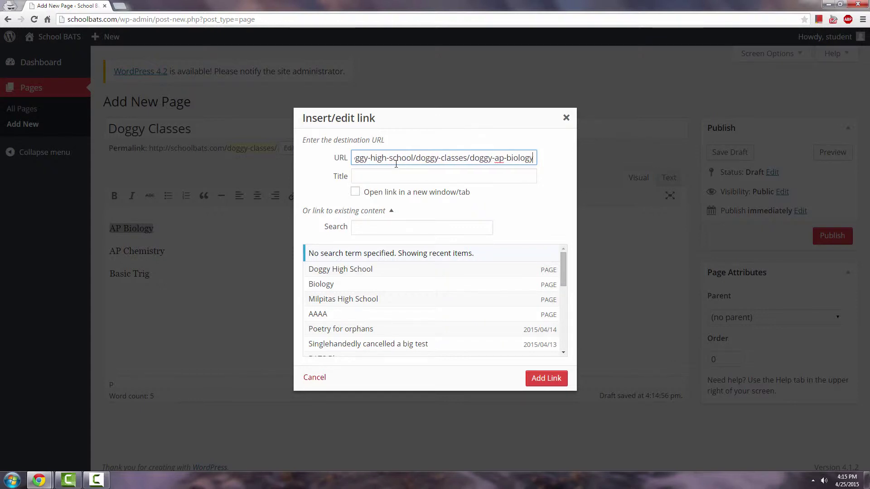
text(-tec)
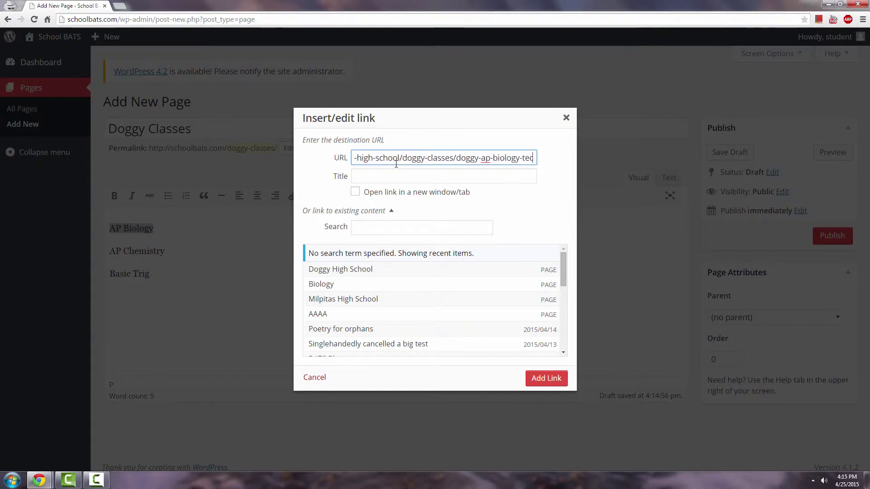
text(chers)
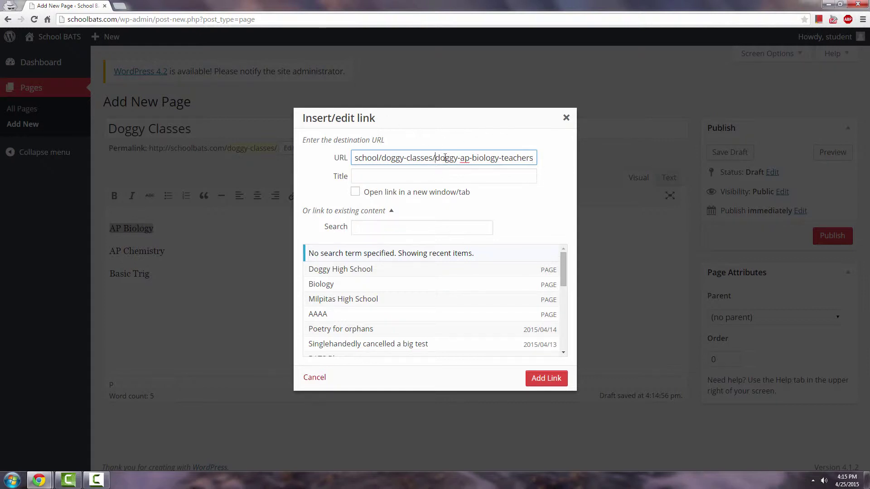
drag(435, 158, 482, 159)
click(485, 158)
click(544, 380)
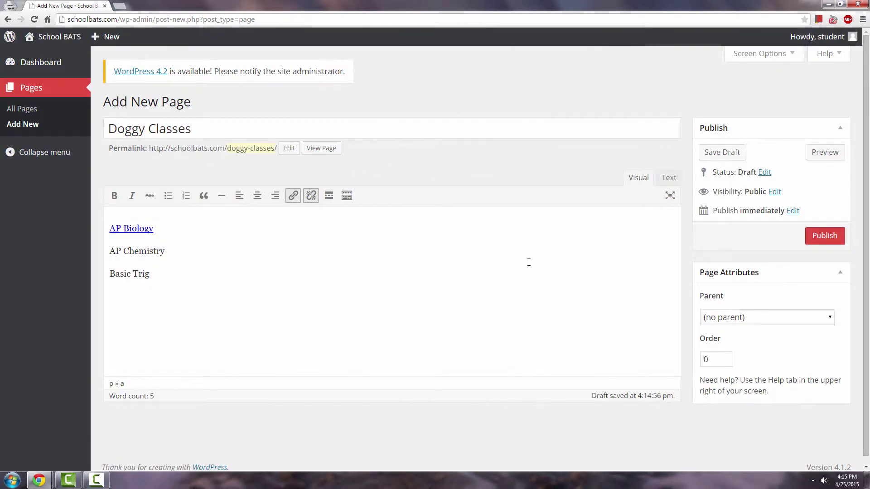
- Set the Doggy Classes page's parent to Doggy High School and return to the page body
click(714, 317)
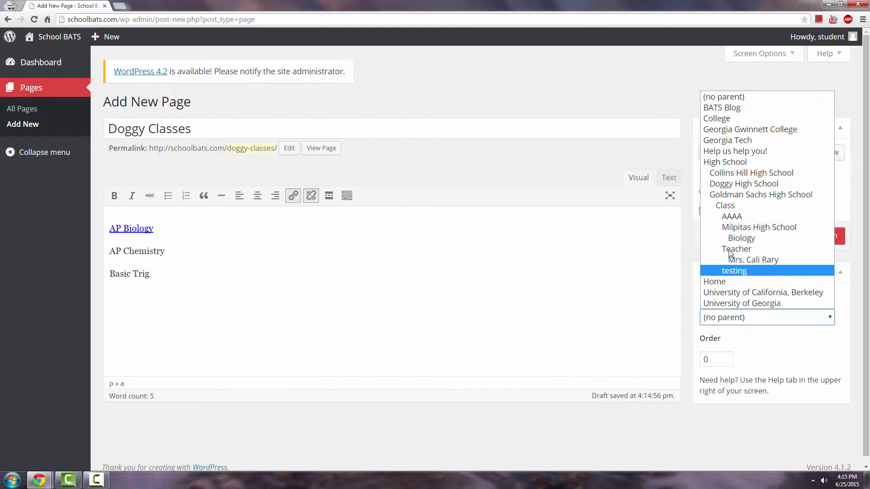
click(742, 185)
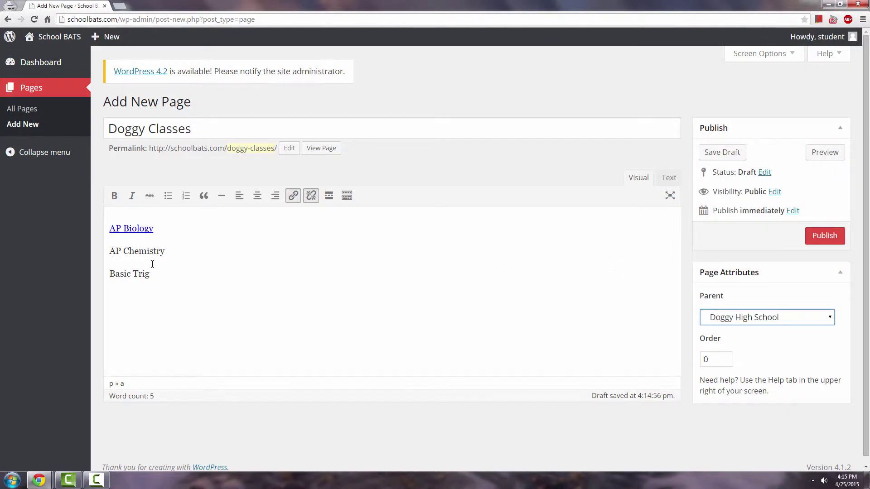
click(190, 248)
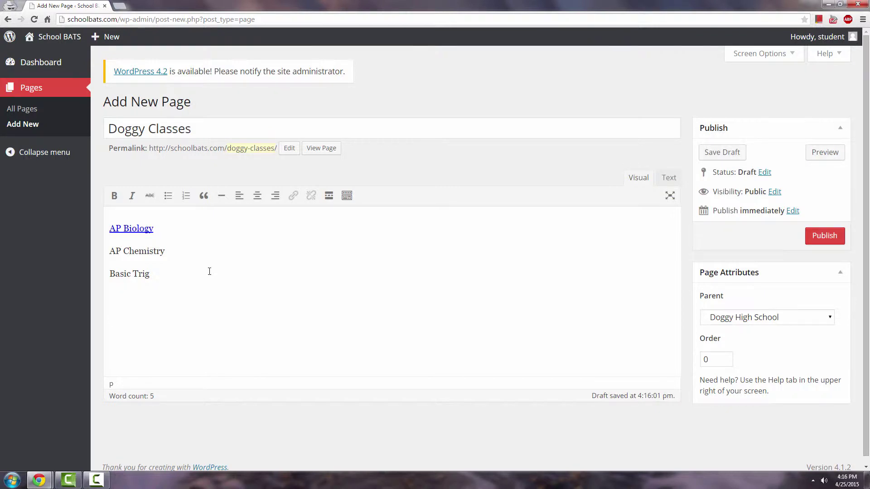
- Open schoolbats.com in a new browser tab and go to the Create Classes instructions on the Help Us Help You! page
click(119, 6)
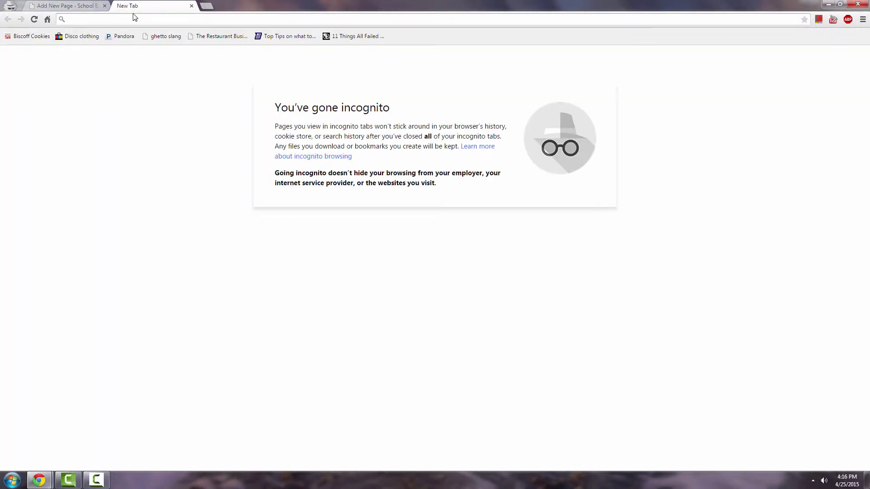
text(schoolbats.com)
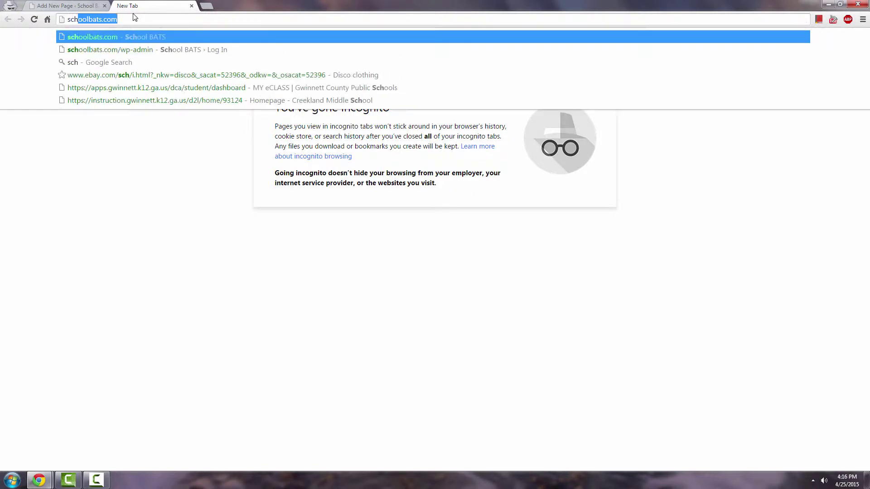
key(Return)
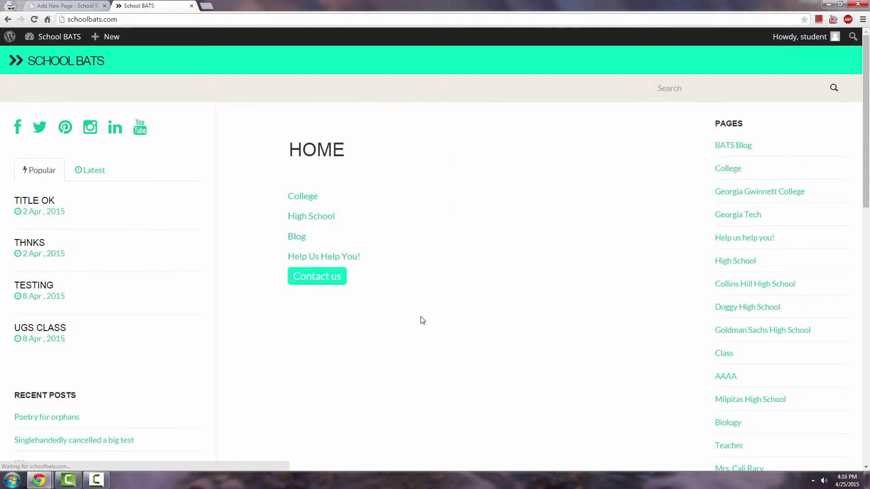
click(357, 260)
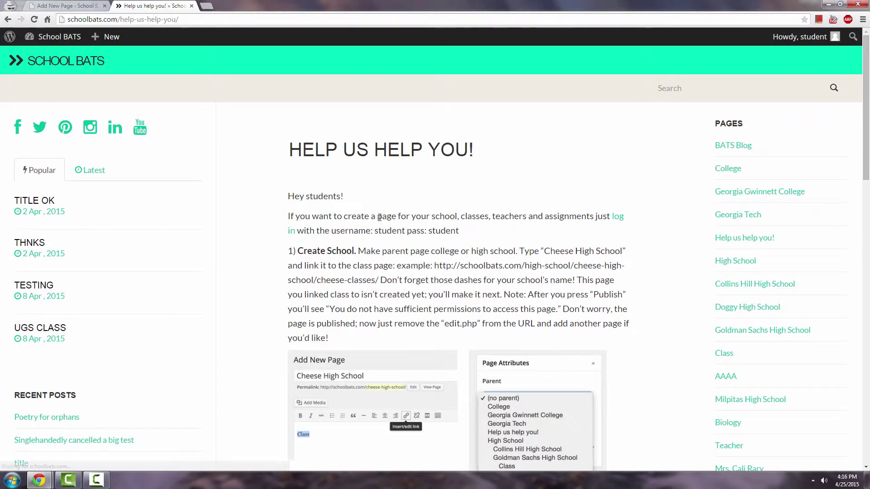
scroll(394, 240, down, 10)
scroll(393, 240, up, 2)
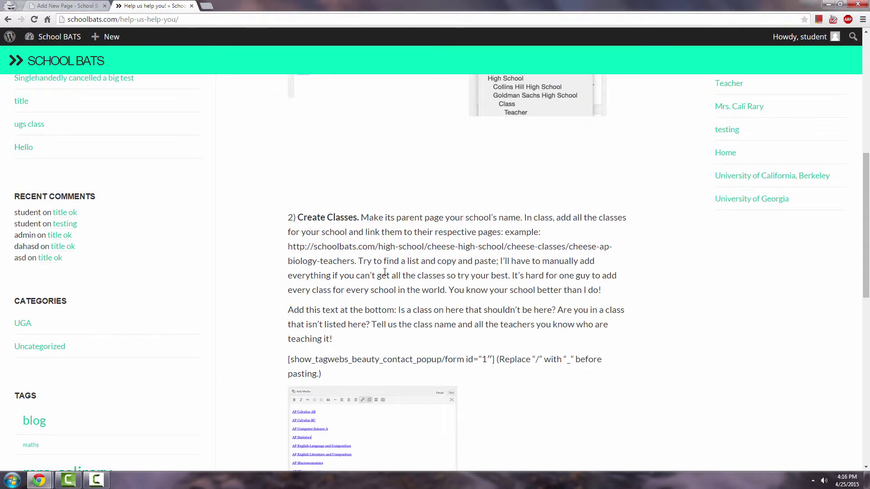
drag(316, 217, 382, 218)
click(382, 230)
click(67, 6)
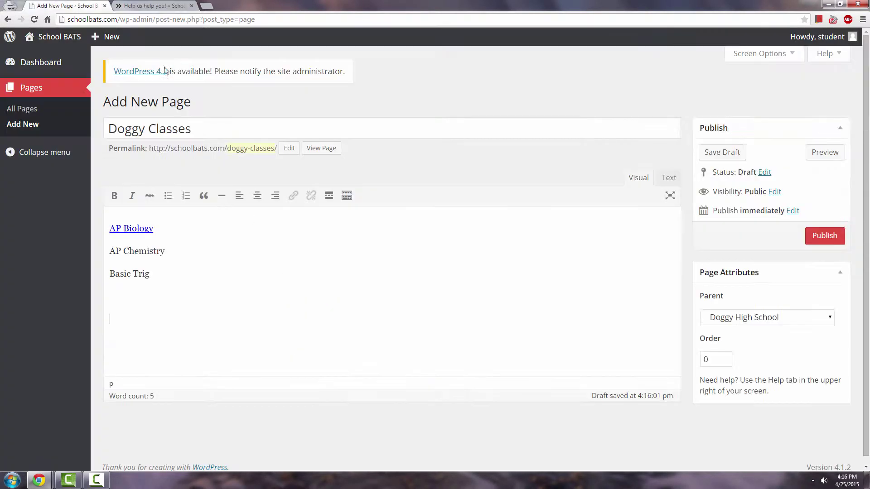
click(145, 6)
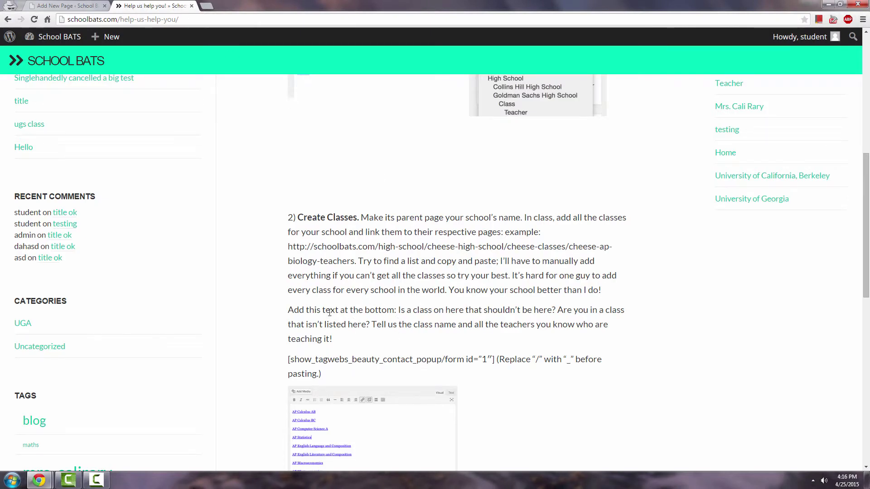
- Copy the suggested bottom text from "Is a class on here that shouldn't be here?" through the contact popup form shortcode
drag(294, 309, 388, 310)
drag(416, 343, 398, 311)
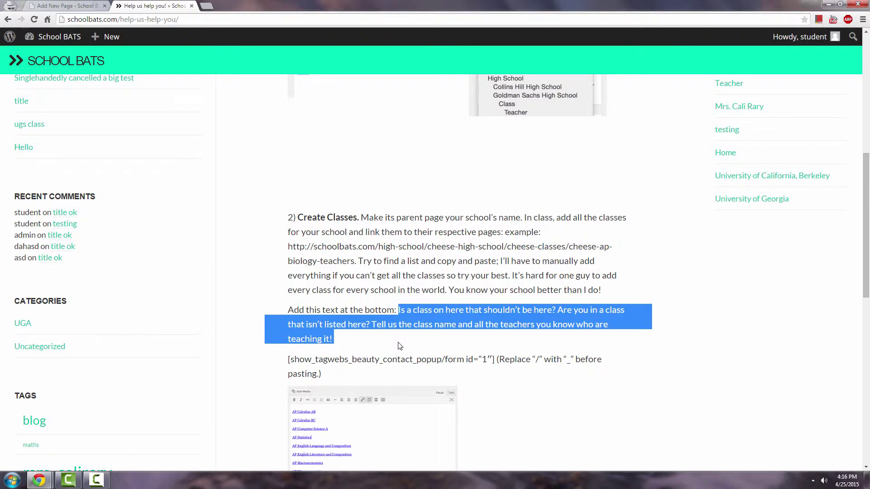
click(400, 325)
drag(398, 310, 495, 360)
key(ctrl+c)
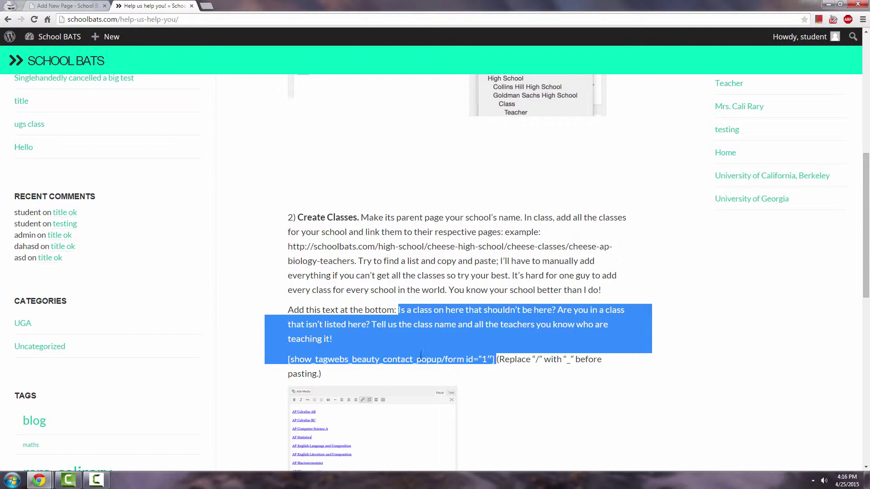
- Paste the copied text below the class list on the Doggy Classes page and replace the shortcode's "/" with "_"
click(57, 5)
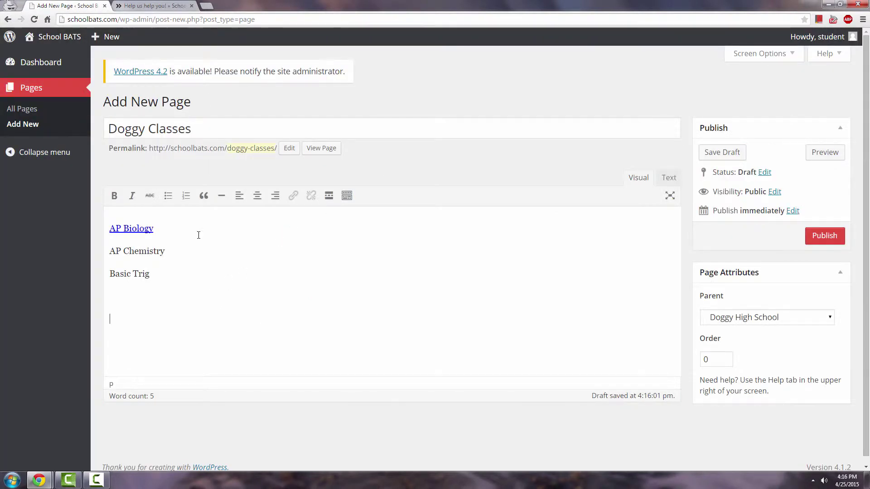
key(ctrl+v)
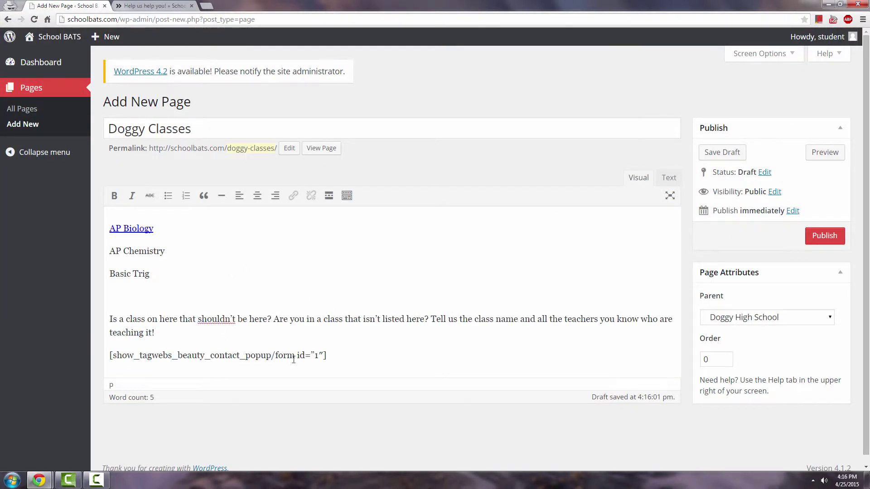
click(275, 355)
key(BackSpace)
text(_)
- Remove the blank line between "Basic Trig" and the pasted question and put it back
click(113, 305)
key(Delete)
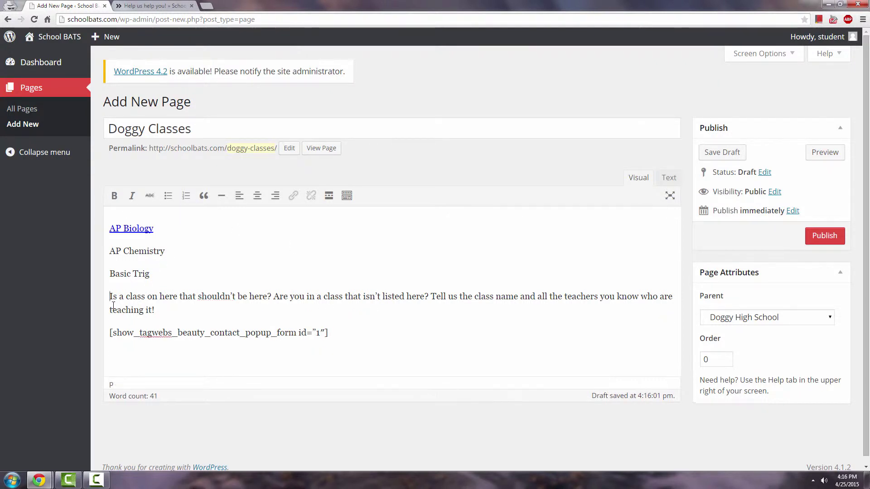
key(Return)
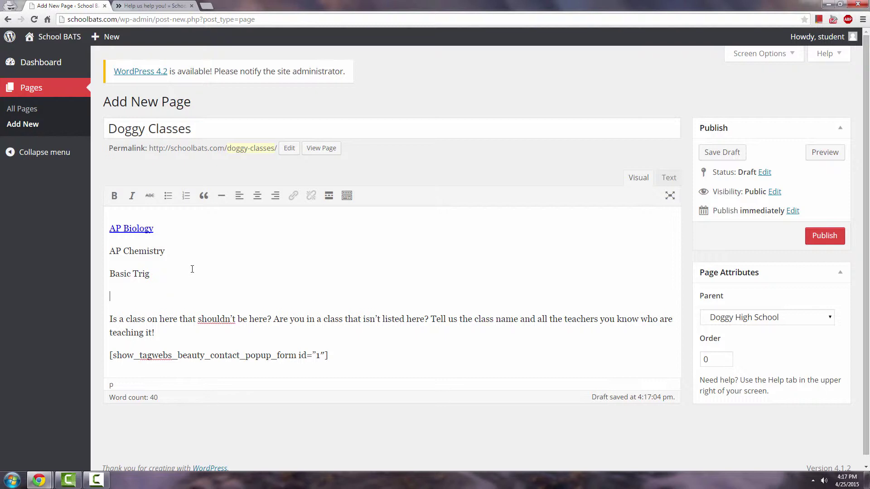
- Publish the Doggy Classes page with Doggy High School as its parent
triple_click(149, 252)
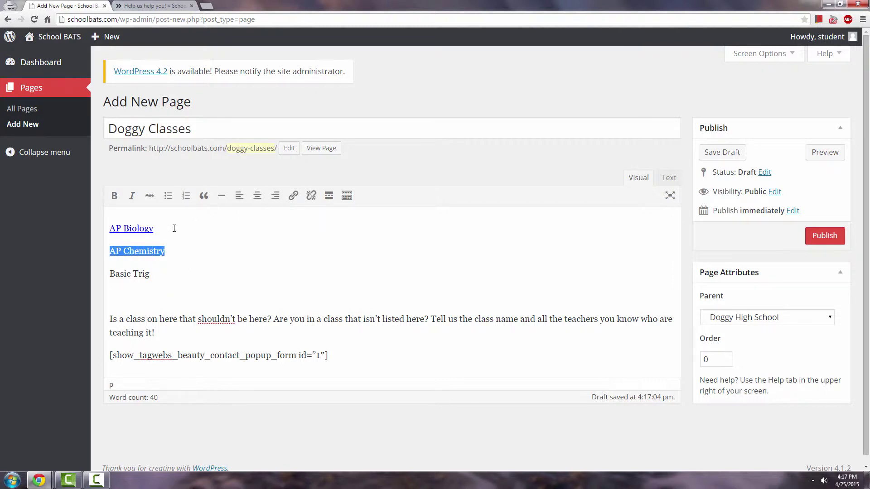
click(178, 250)
drag(177, 251, 110, 274)
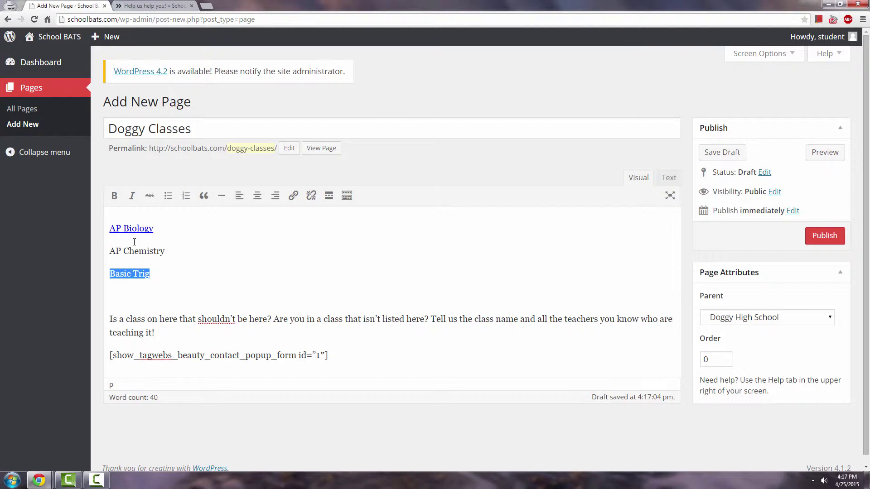
click(386, 286)
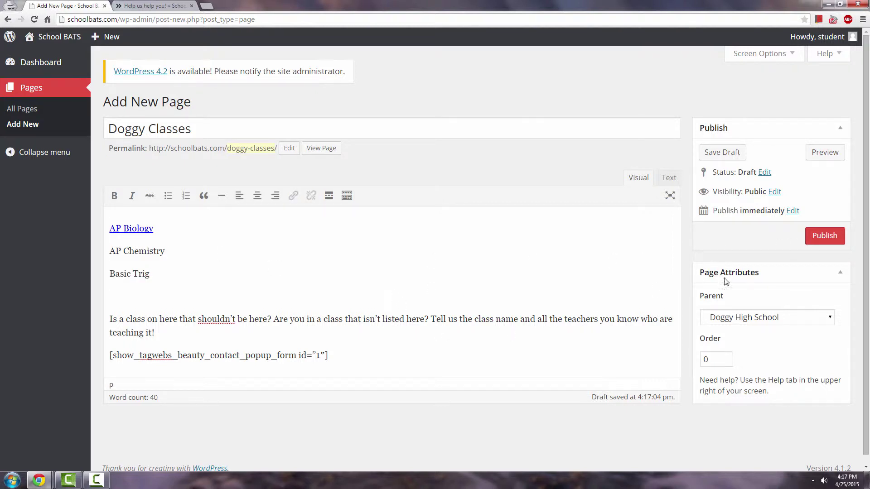
click(816, 238)
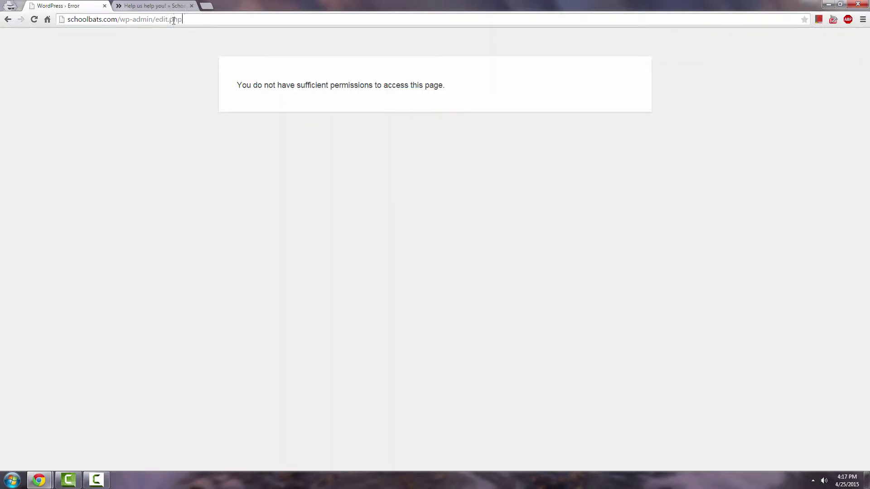
- Return to the site's wp-admin address by removing "edit.php" from the URL and display the list of pages
drag(182, 19, 155, 19)
key(BackSpace)
key(Return)
click(23, 86)
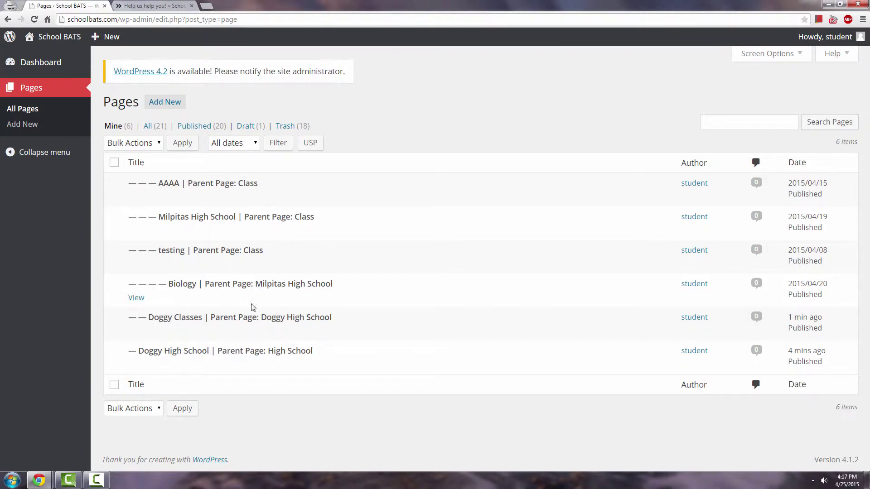
- Start a new page titled "Doggy AP Biology Teachers"
click(150, 103)
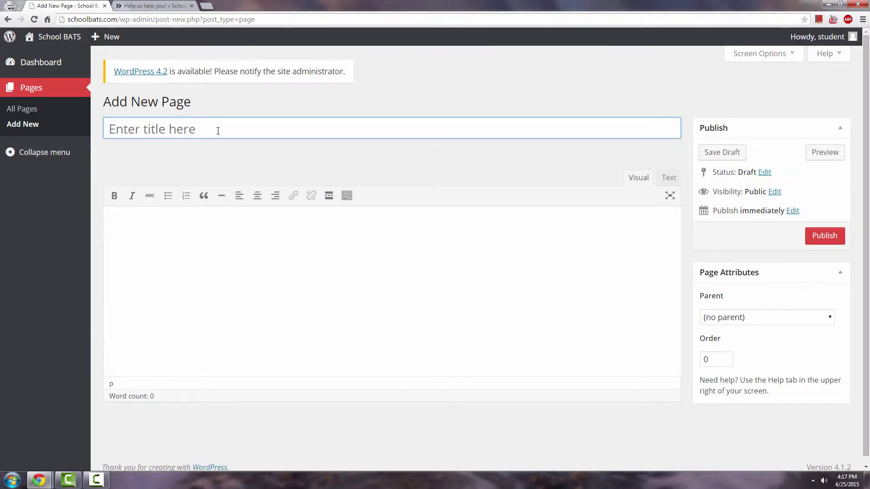
click(218, 131)
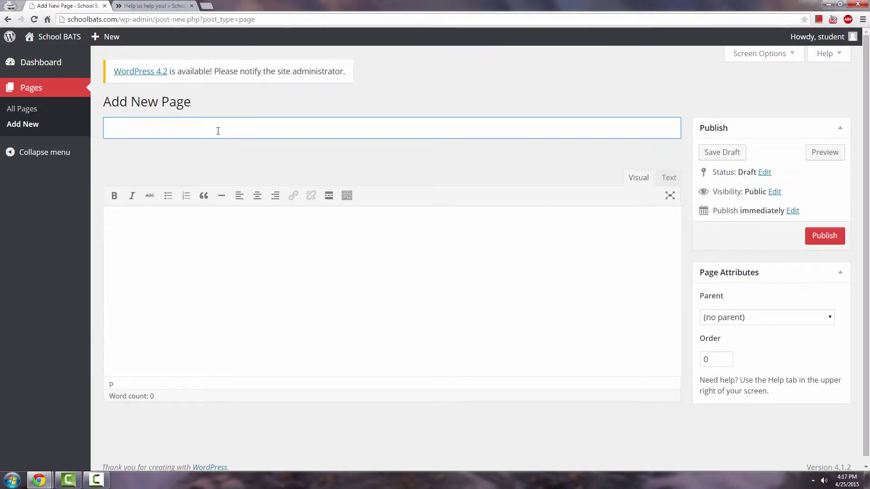
text(Doggy AP Biol)
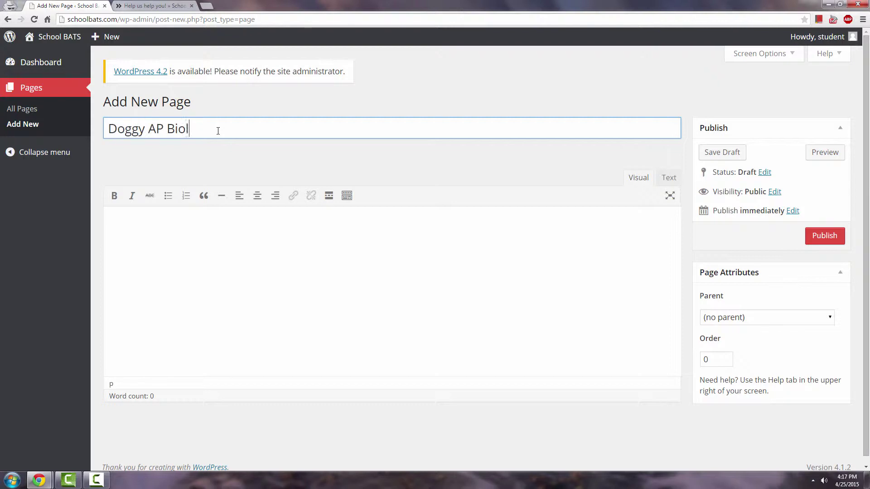
text(ogy)
text(Teachers)
- Write the full names of the two AP Biology teachers in the page body, each on its own line
click(239, 251)
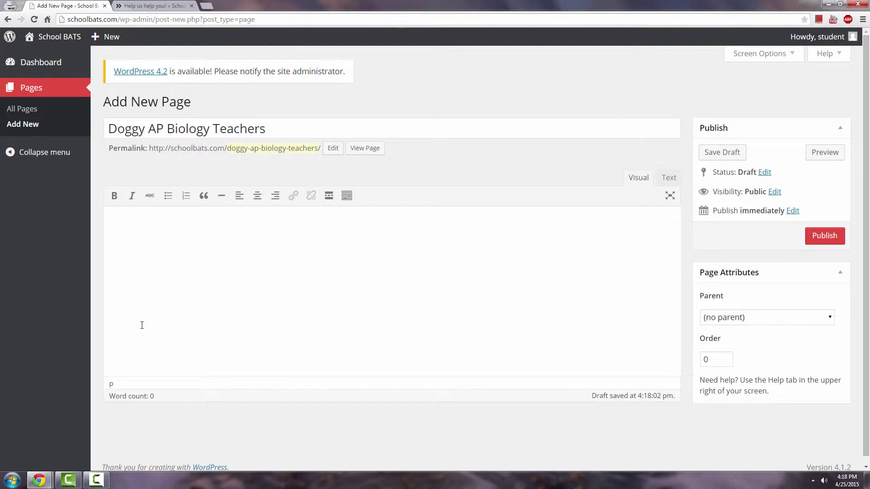
text(Mr.)
text( James Dg)
text(og)
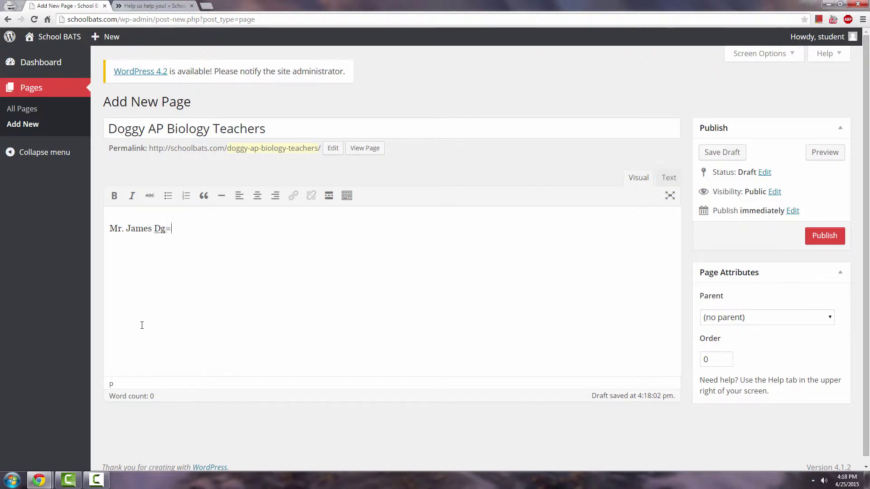
key(BackSpace)
key(BackSpace)
key(BackSpace)
text(og)
key(Return)
text(Mrs. Jessie Cat)
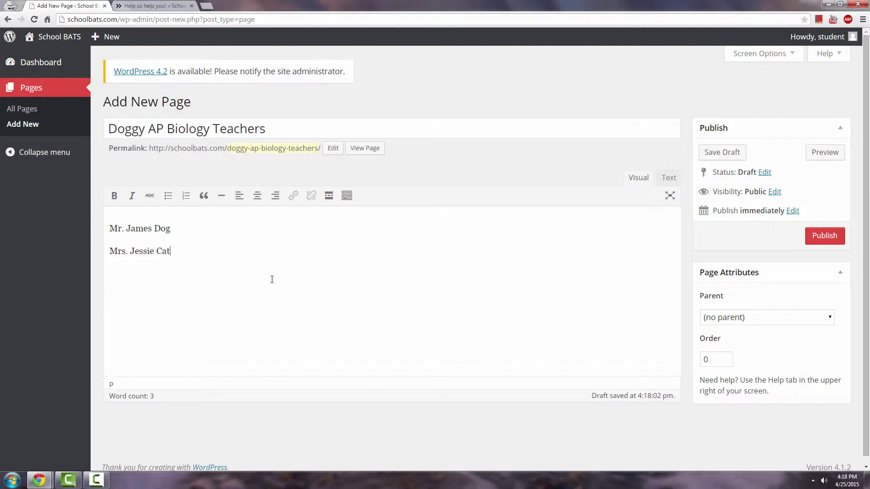
drag(182, 223, 107, 227)
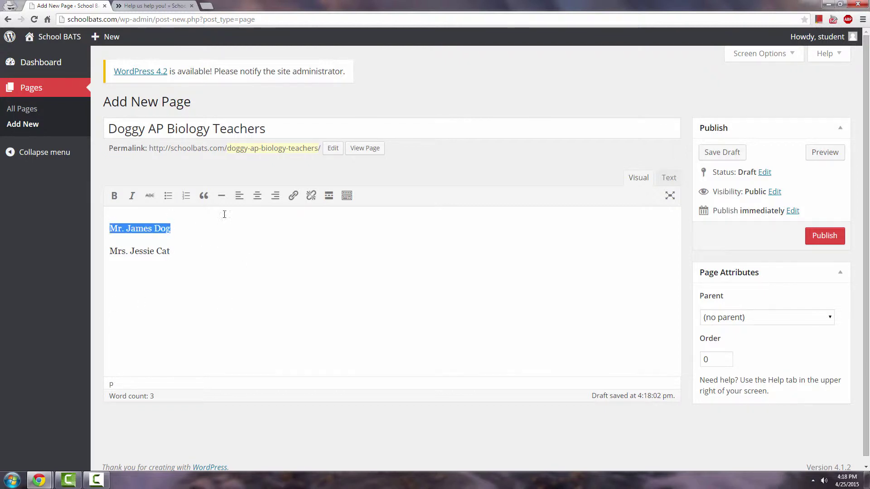
click(293, 195)
click(382, 160)
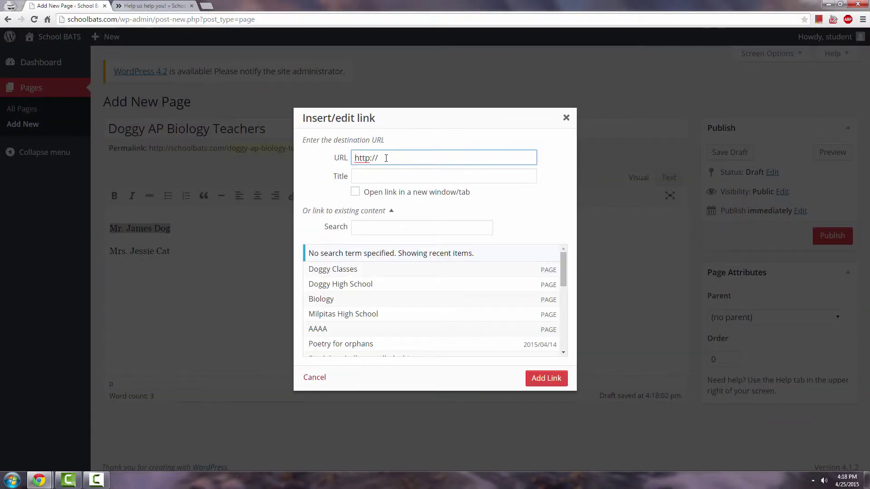
text(schoolbats.com/high-school)
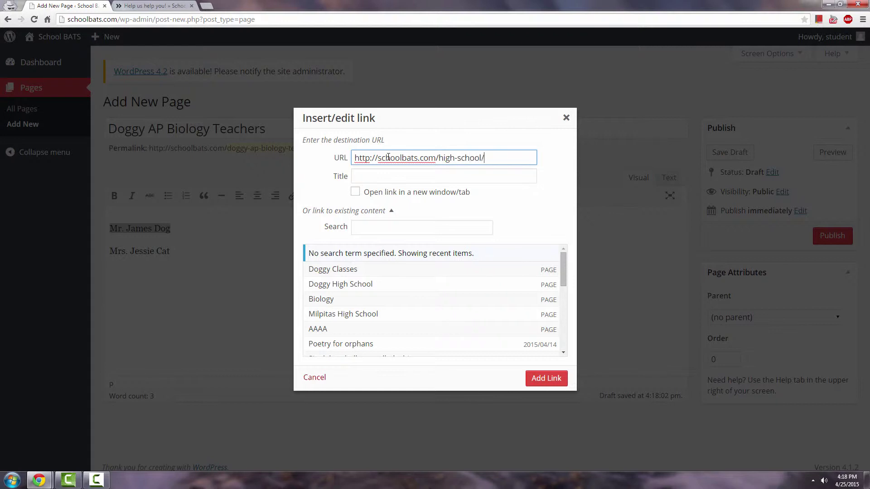
text(/doggy-high-schoo)
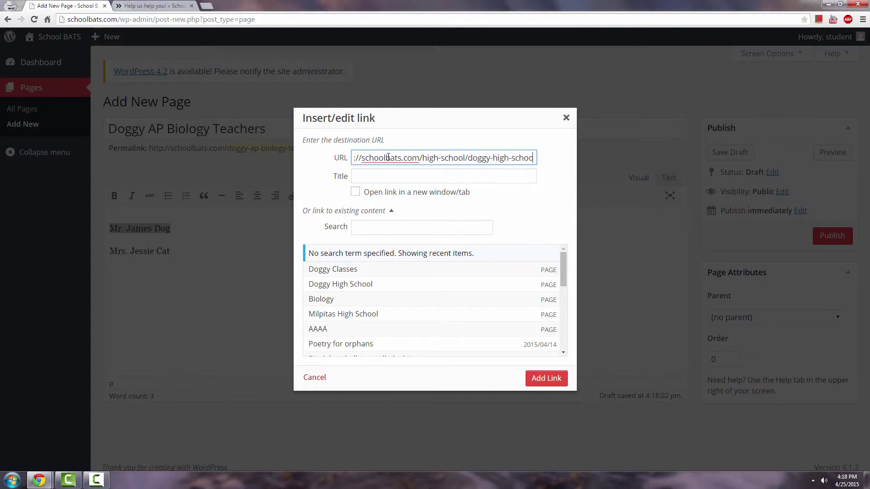
text(l/)
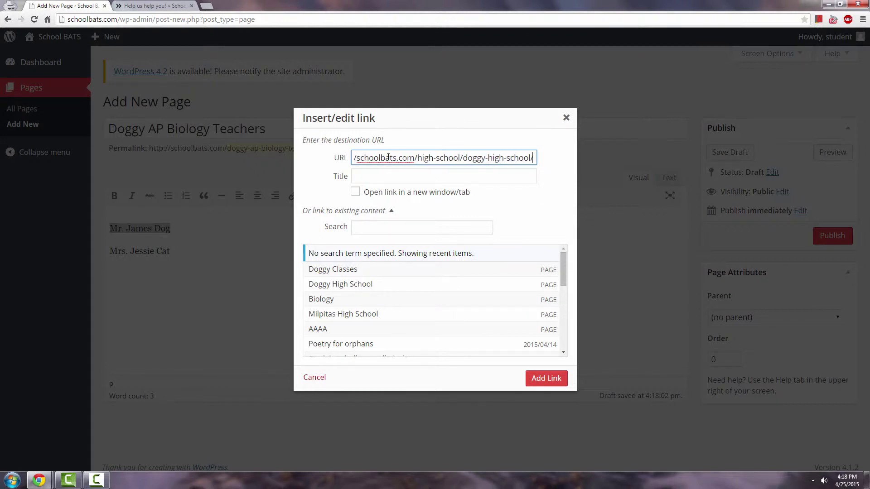
text(dogg)
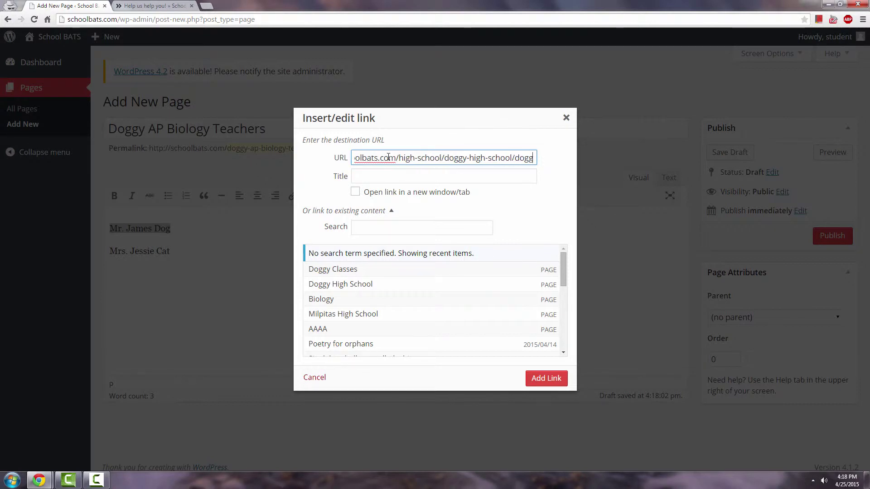
text(y)
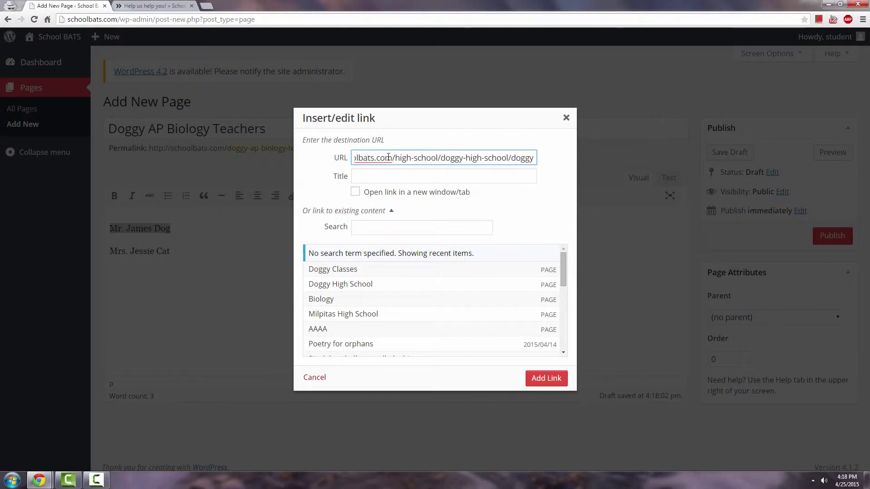
text(-cla)
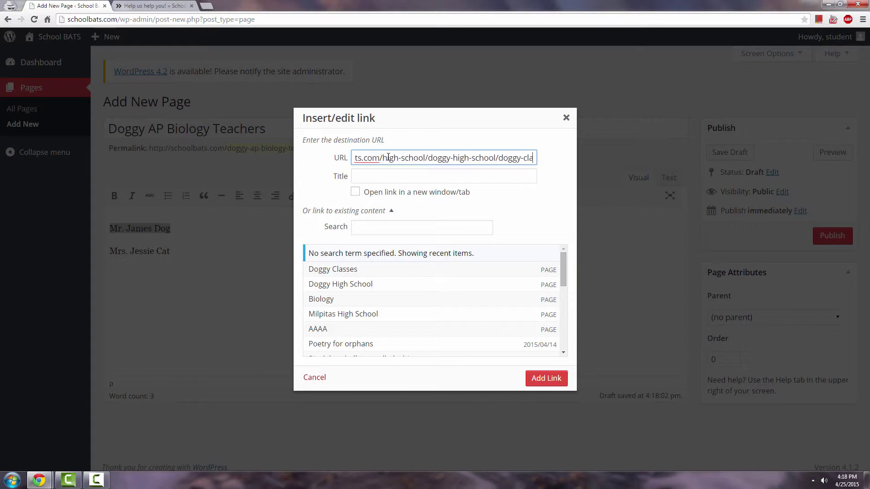
text(sses)
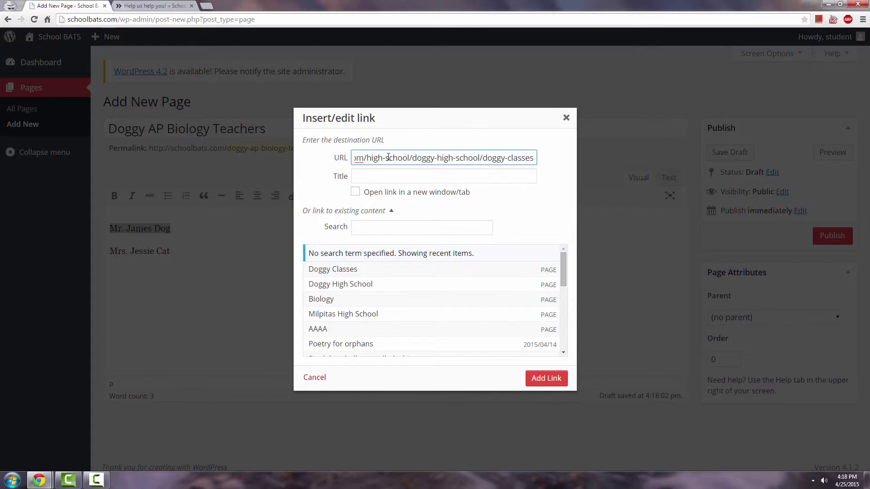
text(/)
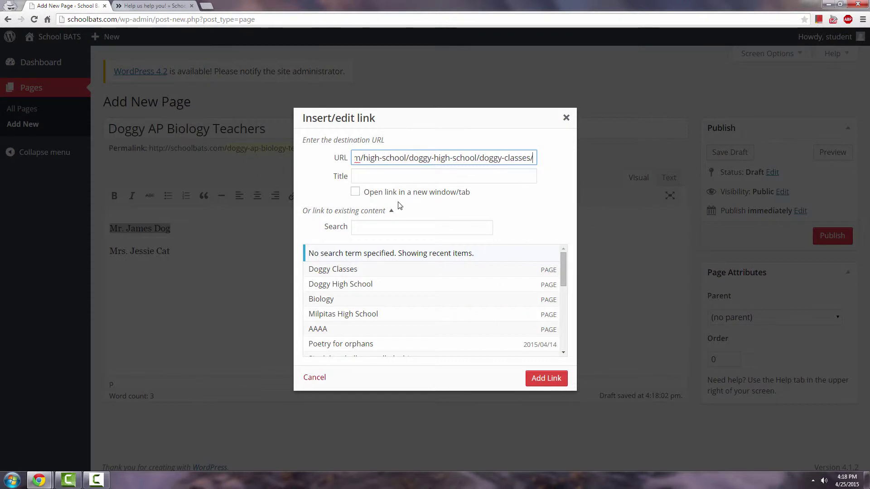
text(dog)
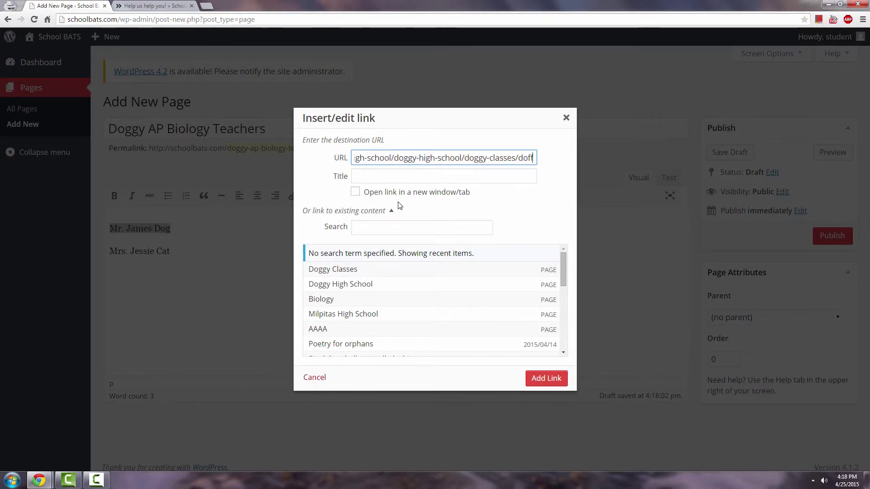
text(gy)
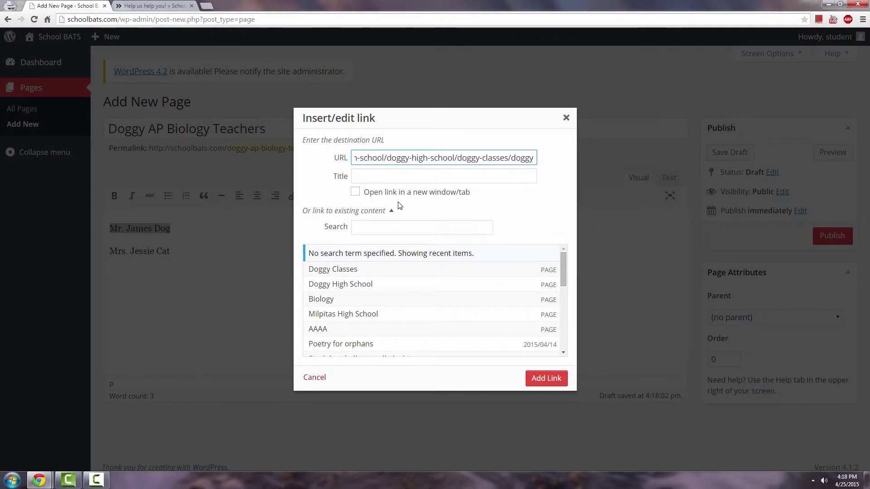
text(-ap-bio)
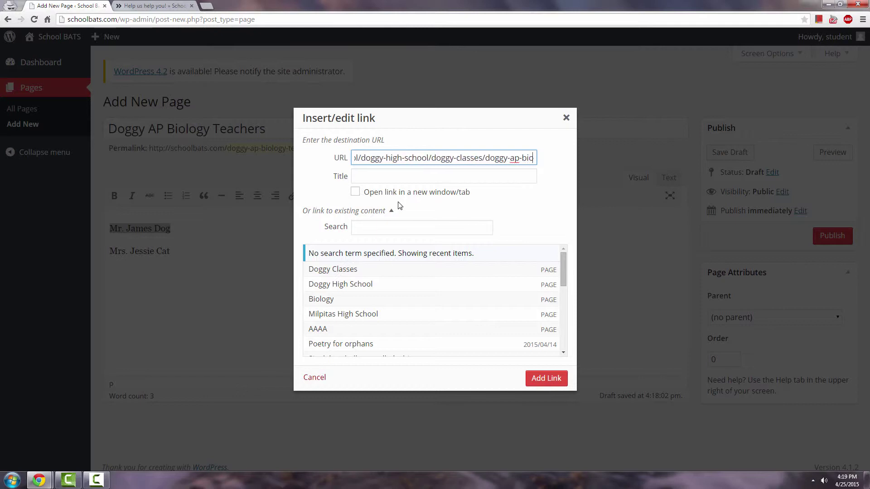
text(logy-)
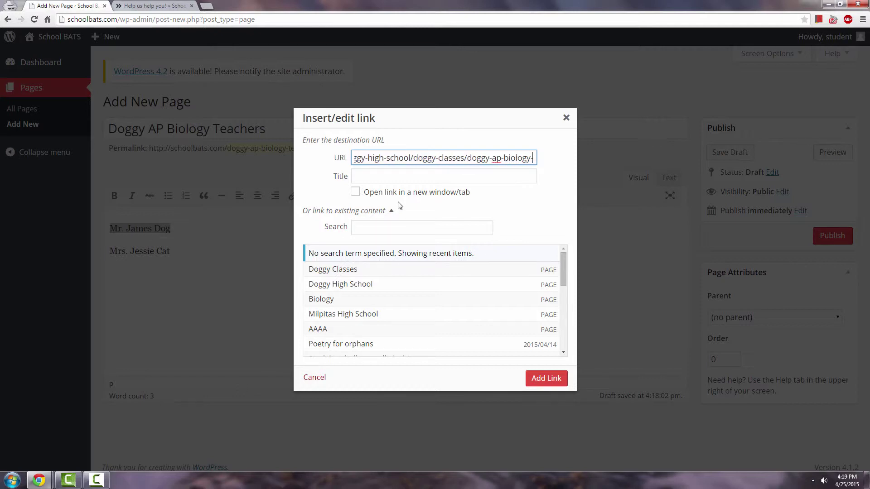
text(teachers)
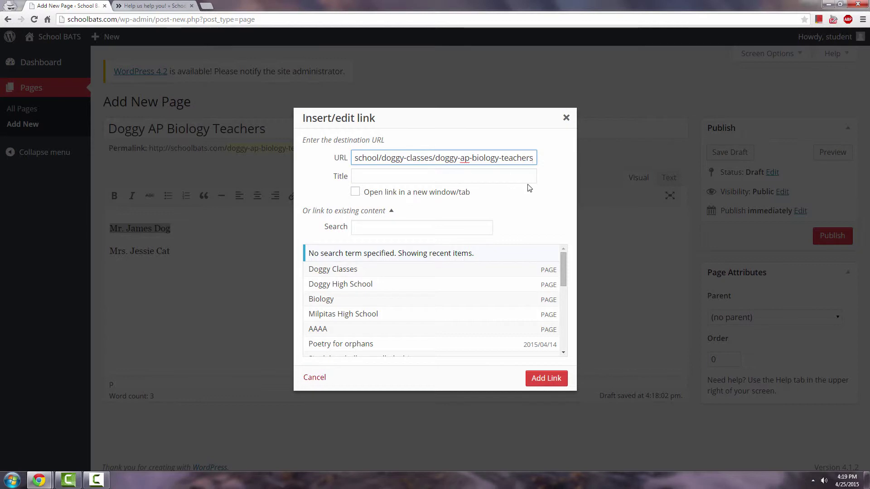
text(/)
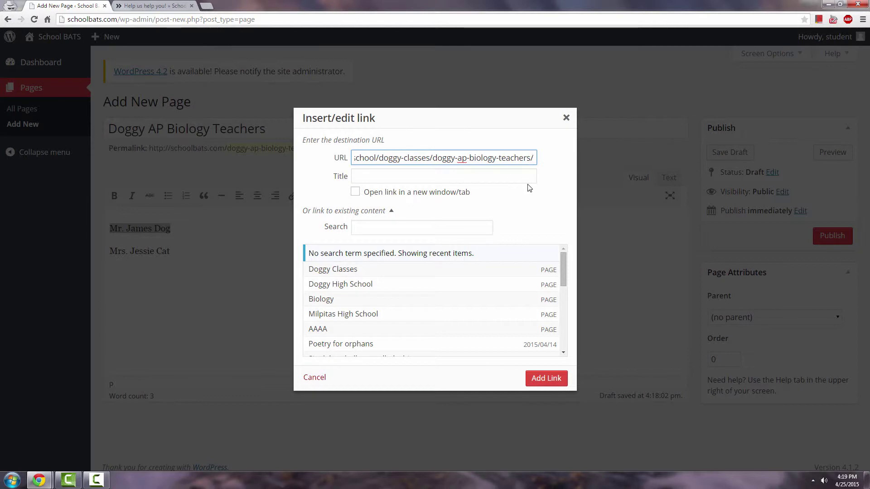
text(mr-)
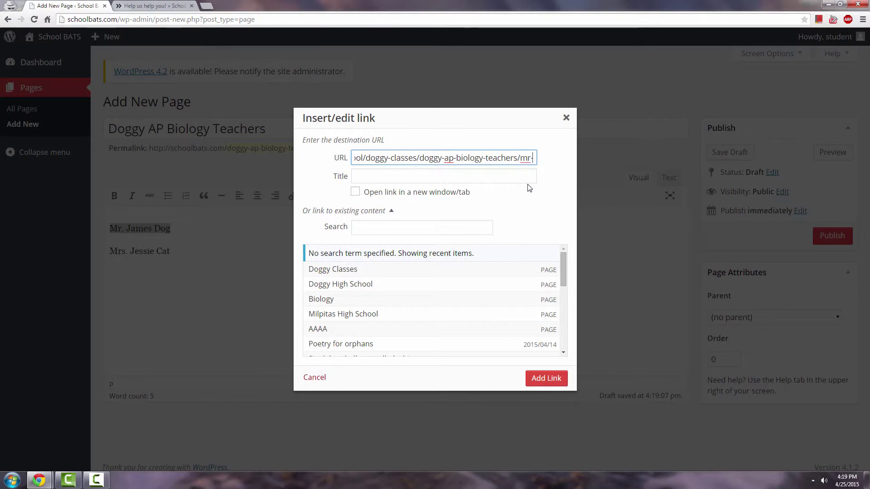
text(james-dog)
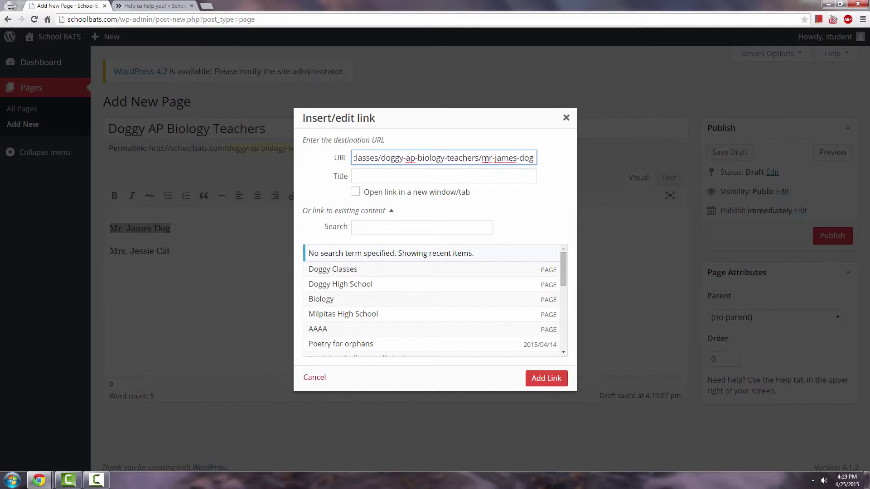
- Check the complete destination URL from beginning to end and apply the link to the first teacher's name
drag(489, 159, 463, 161)
click(431, 159)
drag(378, 159, 534, 159)
click(464, 163)
drag(435, 160, 338, 163)
click(458, 159)
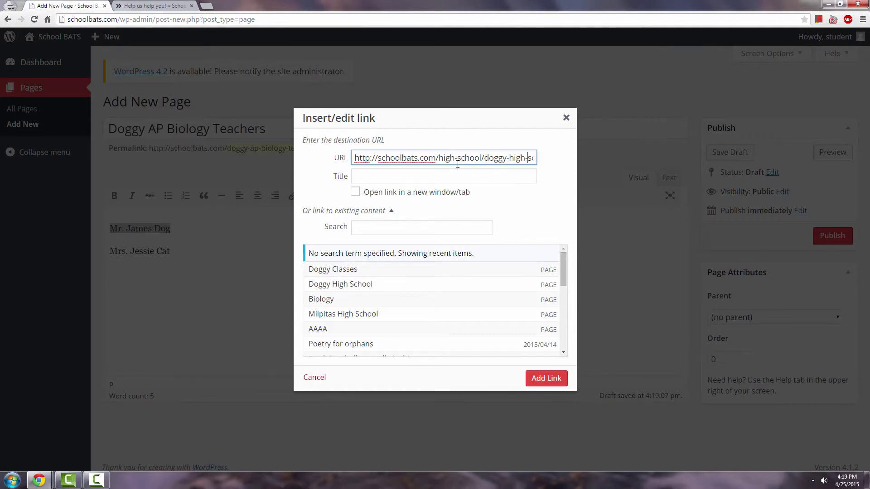
key(Right)
key(Right)
key(Right)
key(Right)
key(Right)
key(Right)
key(Right)
key(Right)
key(Right)
key(Right)
key(Right)
key(Right)
key(Right)
key(Right)
key(Right)
key(Right)
key(Right)
key(Right)
key(Right)
key(Right)
key(Right)
key(Right)
key(Right)
key(Right)
key(Right)
key(Right)
key(Right)
key(Right)
key(Right)
key(Right)
key(Right)
key(Right)
key(Right)
key(Right)
key(Right)
key(Right)
key(Right)
key(Right)
key(Right)
key(Right)
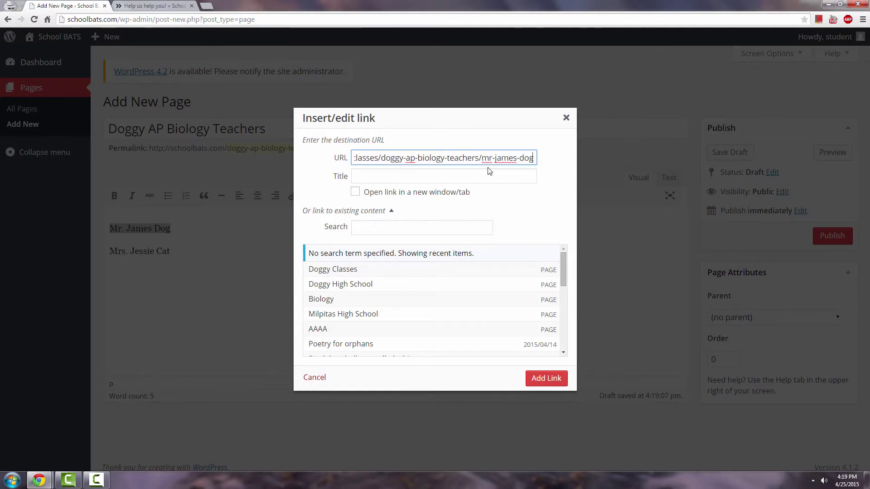
key(Left)
key(Left)
key(Left)
key(Left)
key(Left)
key(Left)
key(Left)
key(Left)
key(Left)
key(Left)
key(Left)
key(Left)
key(Left)
key(Left)
key(Left)
key(Left)
key(Left)
click(539, 384)
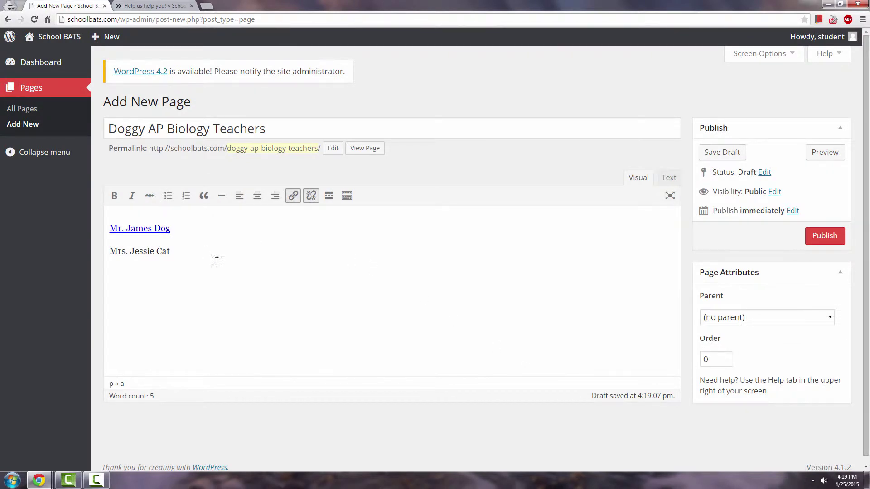
- Switch to the Help Us Help You! page and find the "Create the teachers list pages" instructions with the suggested bottom text
click(151, 5)
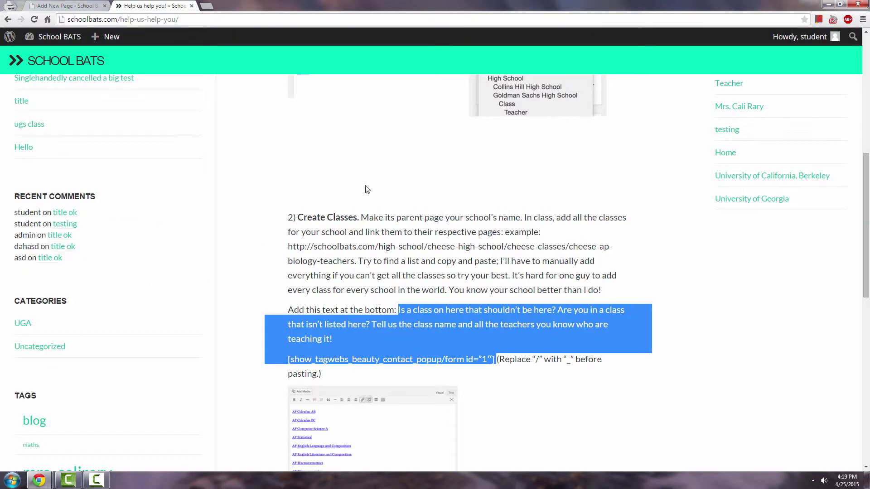
click(483, 302)
scroll(464, 292, down, 5)
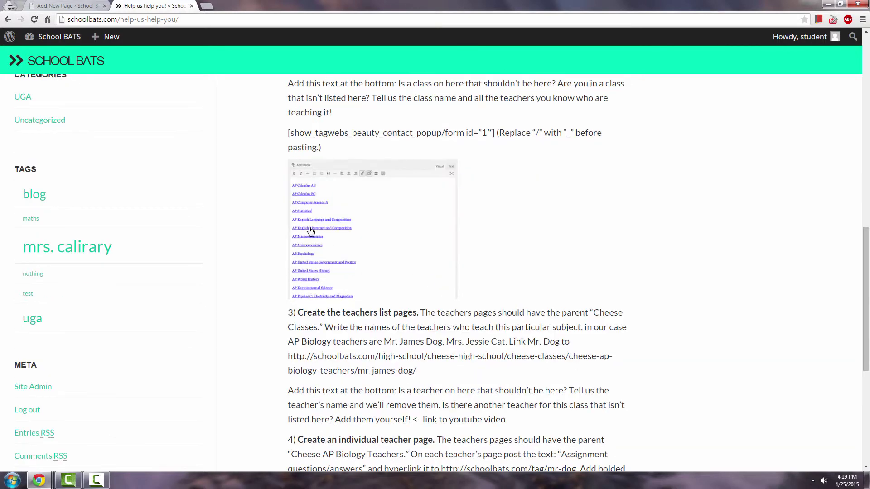
scroll(340, 195, down, 3)
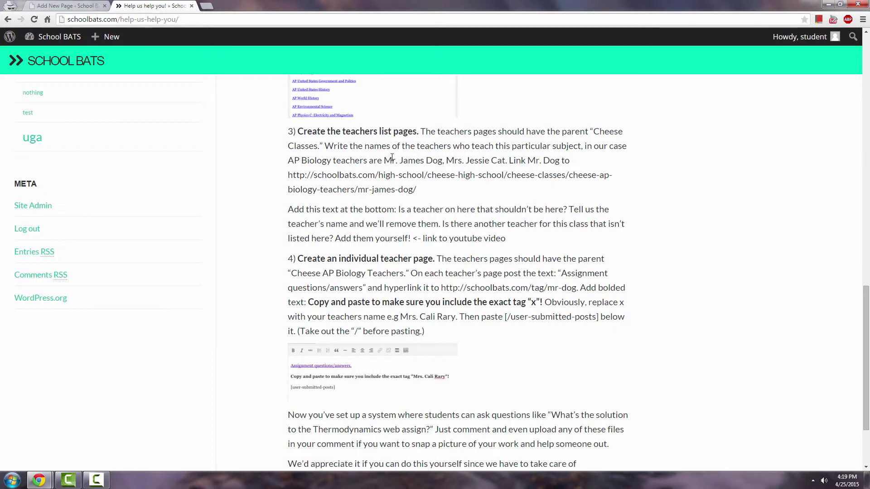
- Copy the suggested bottom text, from "Is a teacher on here" to "Add them yourself!", into the page body below the teacher names
drag(391, 158, 439, 160)
click(521, 164)
drag(398, 209, 412, 238)
key(ctrl+c)
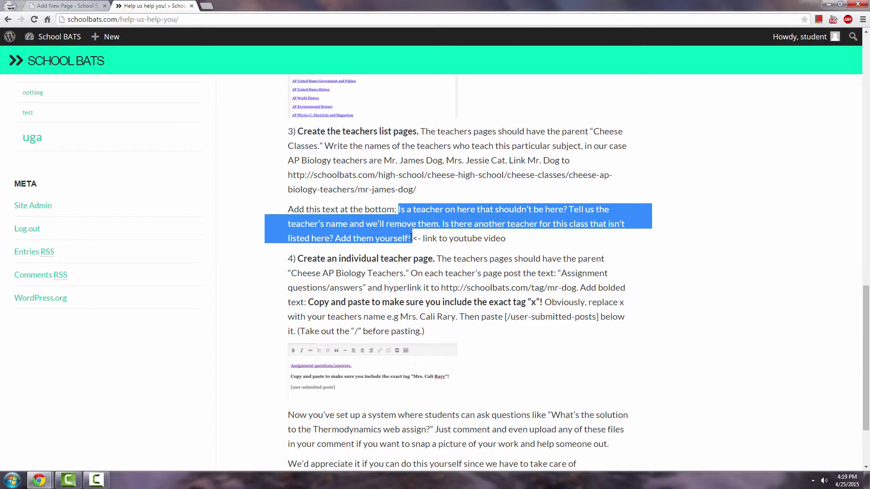
click(34, 7)
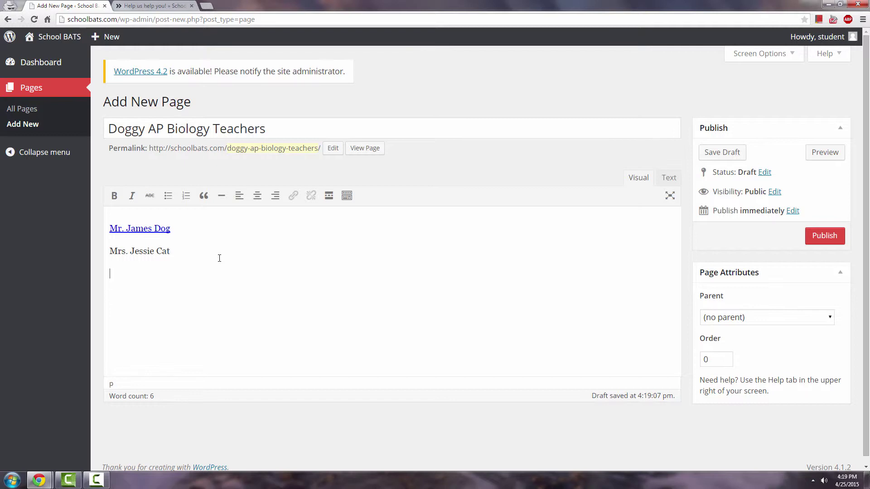
key(ctrl+v)
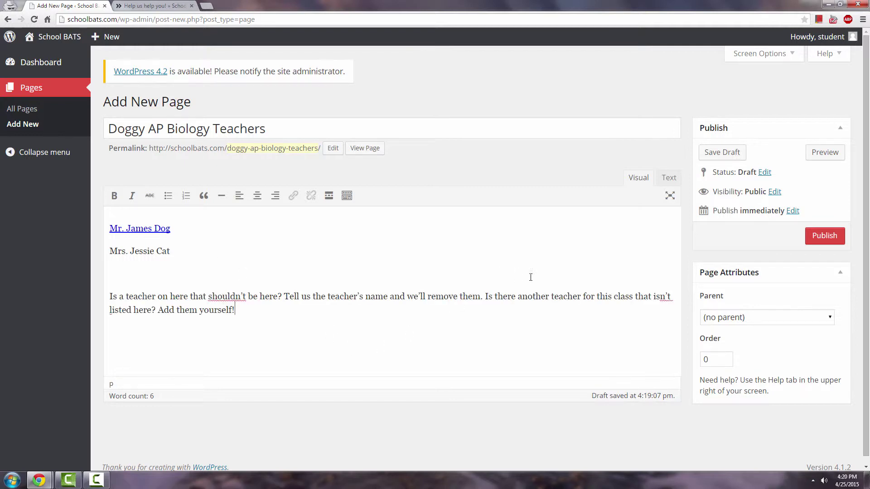
- Select "Add them yourself!" in the pasted text and look up the Help Us Help You page's web address for its link
click(145, 6)
click(377, 235)
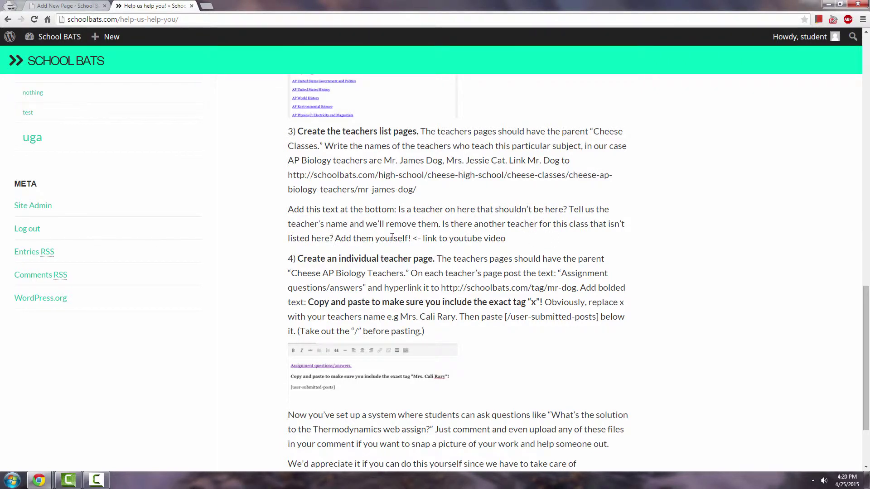
click(68, 5)
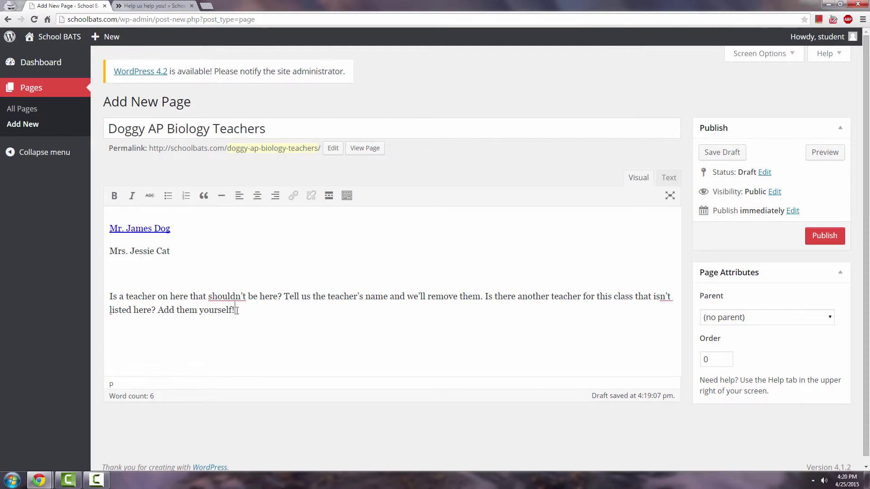
drag(236, 310, 157, 311)
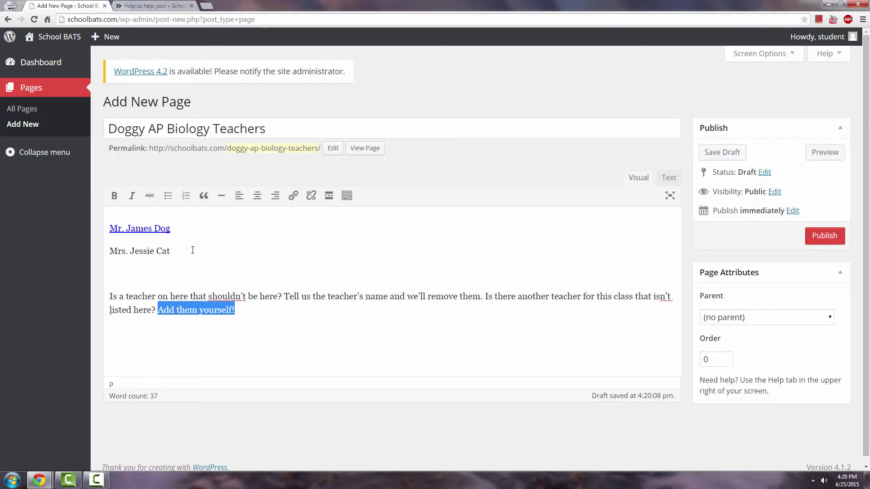
click(132, 6)
scroll(453, 199, up, 15)
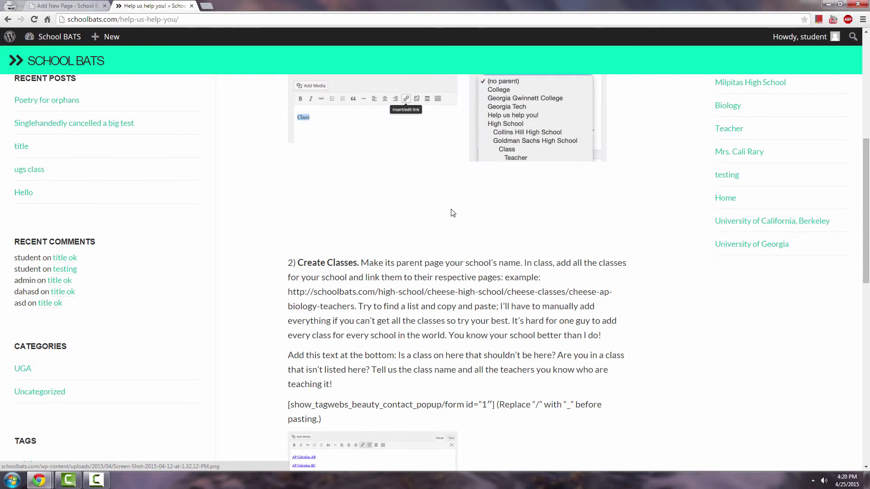
scroll(452, 212, up, 3)
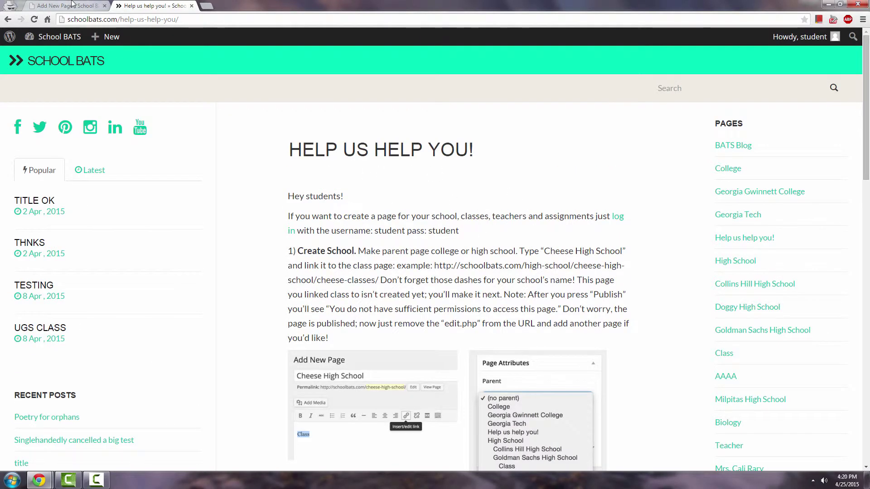
drag(180, 19, 67, 19)
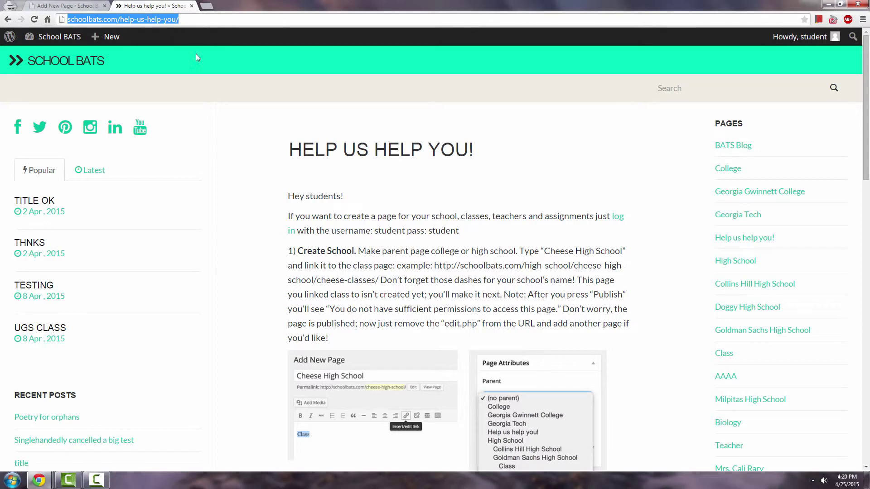
key(ctrl+shift+Tab)
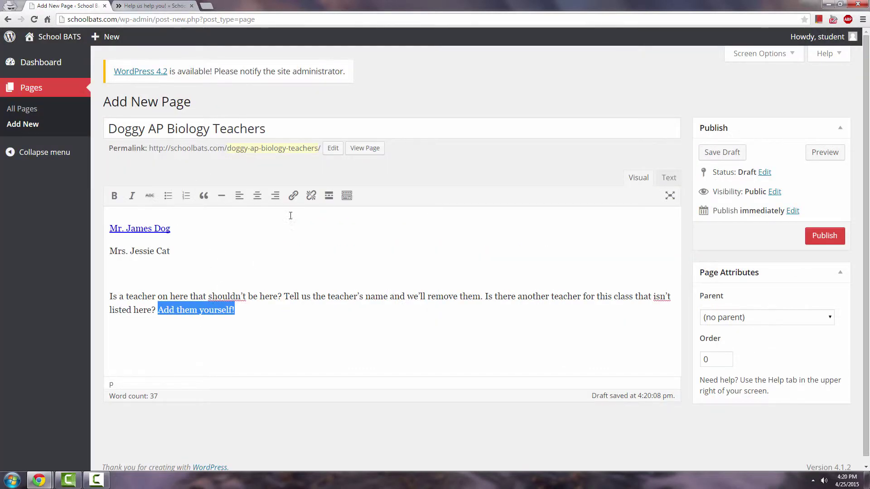
- Link "Add them yourself!" to the existing "Help us help you!" page
click(293, 195)
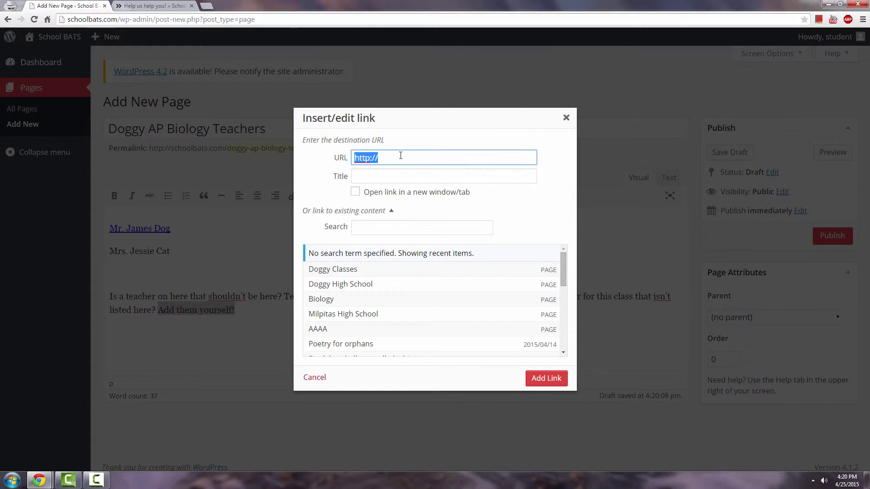
scroll(403, 294, down, 5)
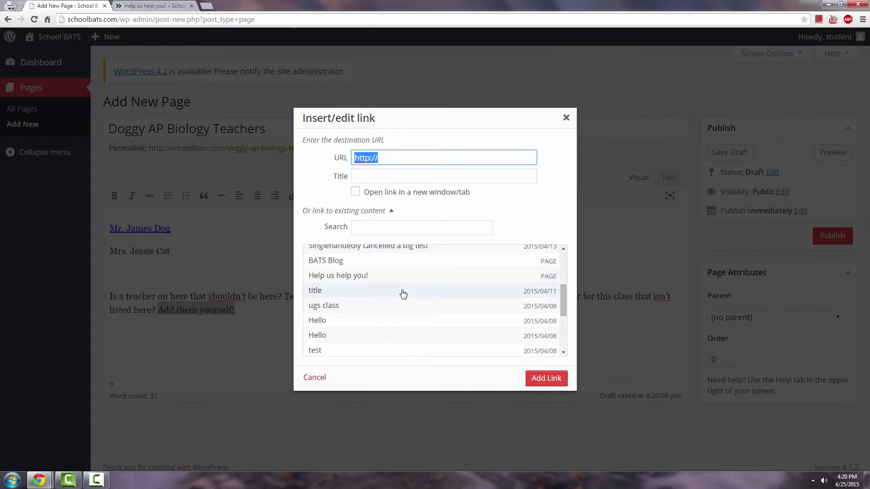
scroll(403, 295, down, 1)
scroll(388, 305, up, 3)
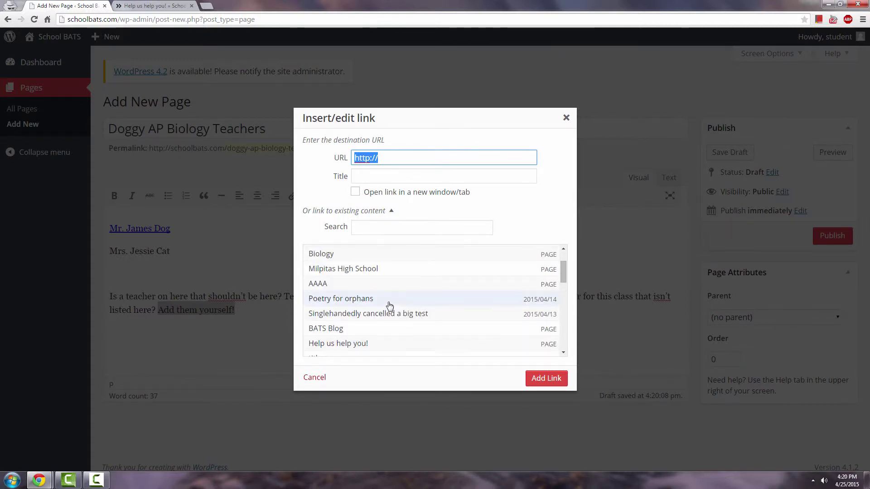
click(376, 345)
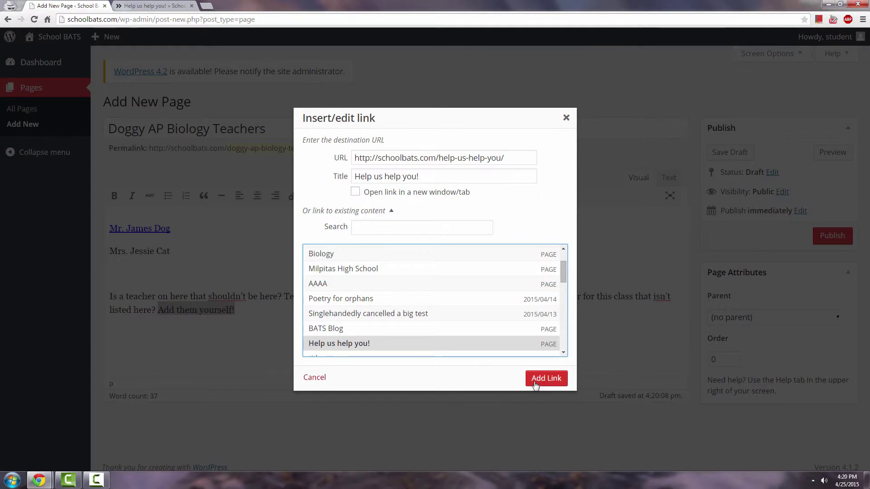
click(504, 159)
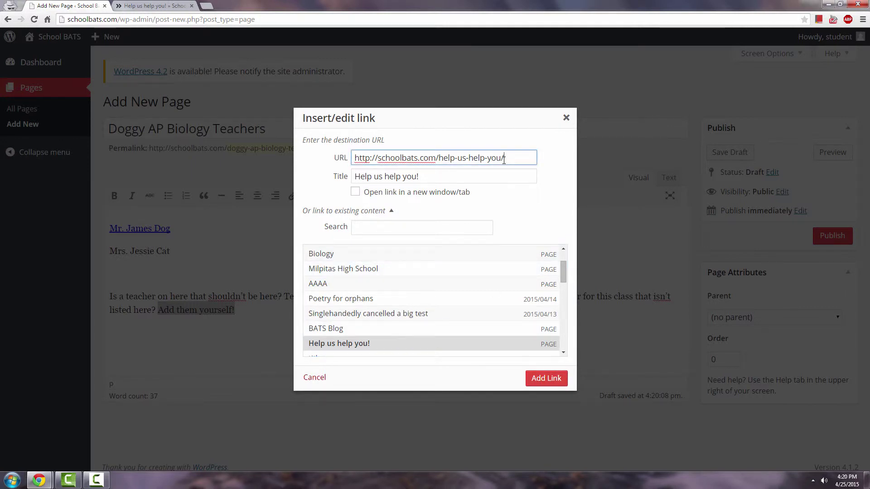
drag(504, 159, 337, 212)
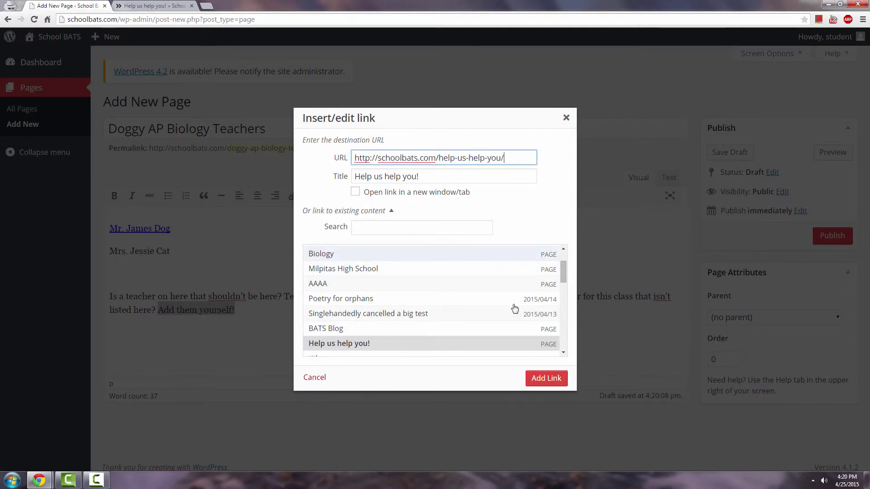
click(546, 379)
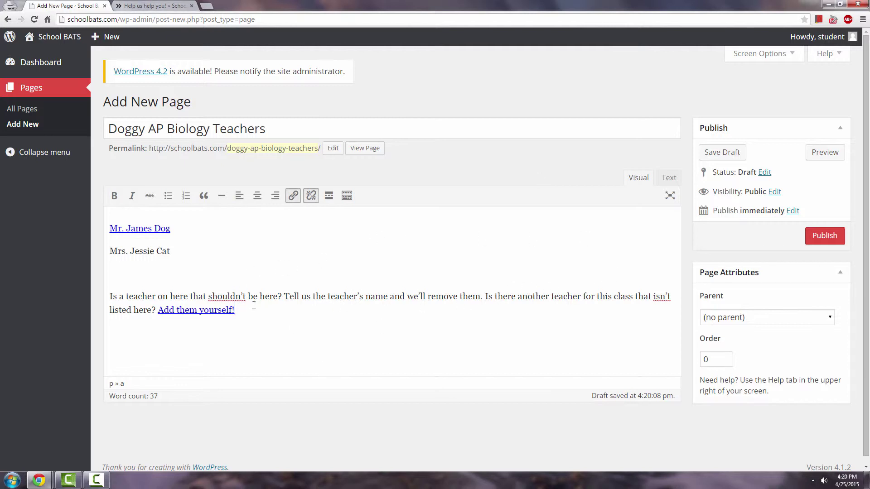
- Copy the contact popup shortcode from the help page's Create Classes section to a new line below the bottom text, replacing its slash with an underscore
click(127, 6)
scroll(523, 313, down, 6)
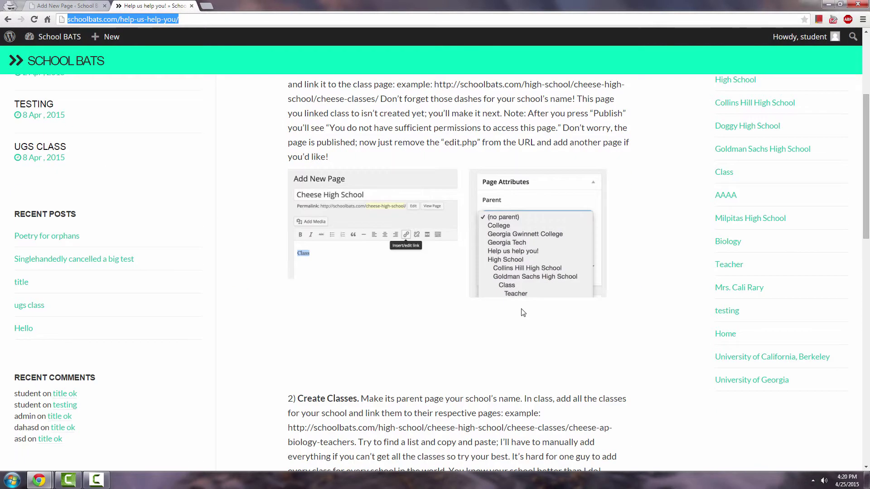
scroll(523, 313, down, 5)
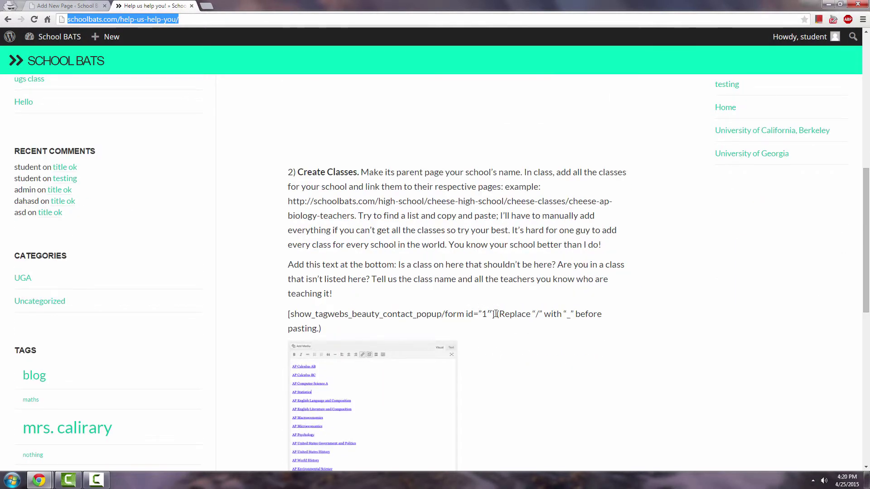
drag(496, 314, 288, 318)
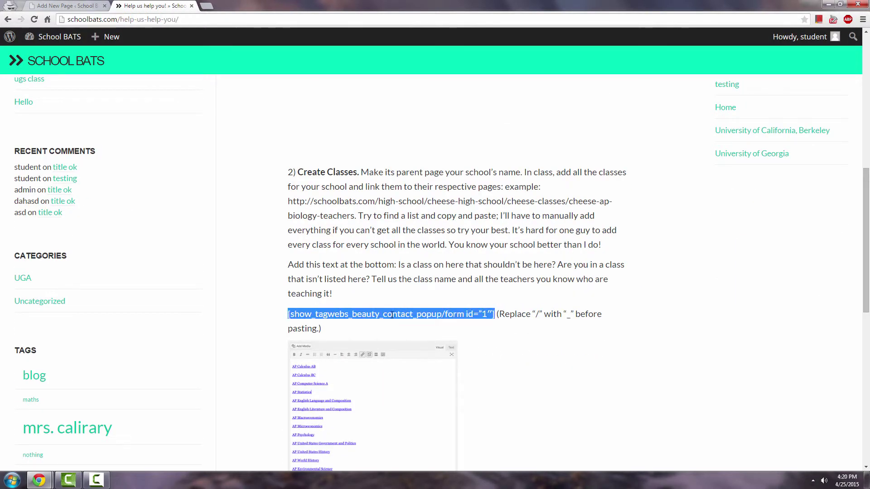
click(88, 5)
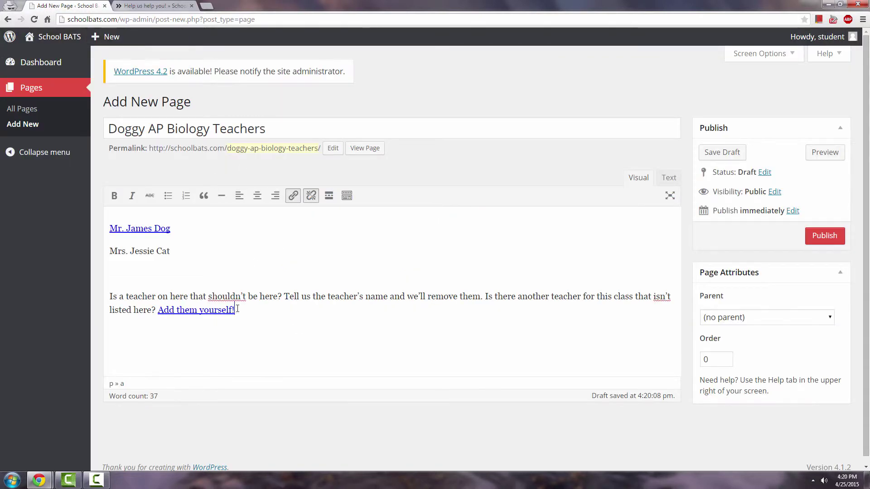
click(283, 312)
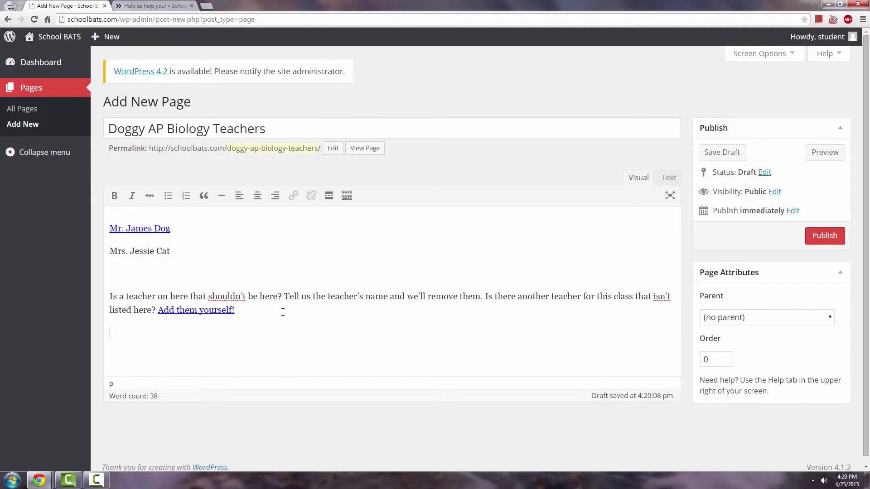
key(Return)
text([show_tagwebs_beauty_contact_popup/form id="1"])
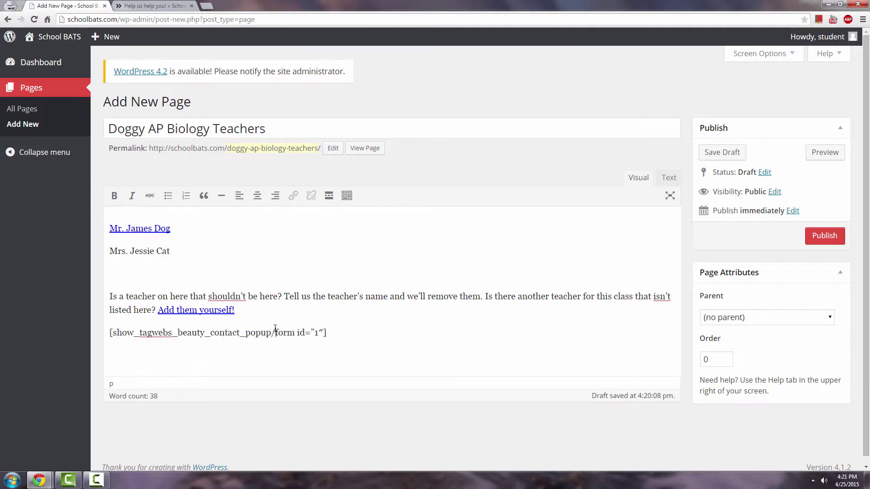
key(BackSpace)
text(_)
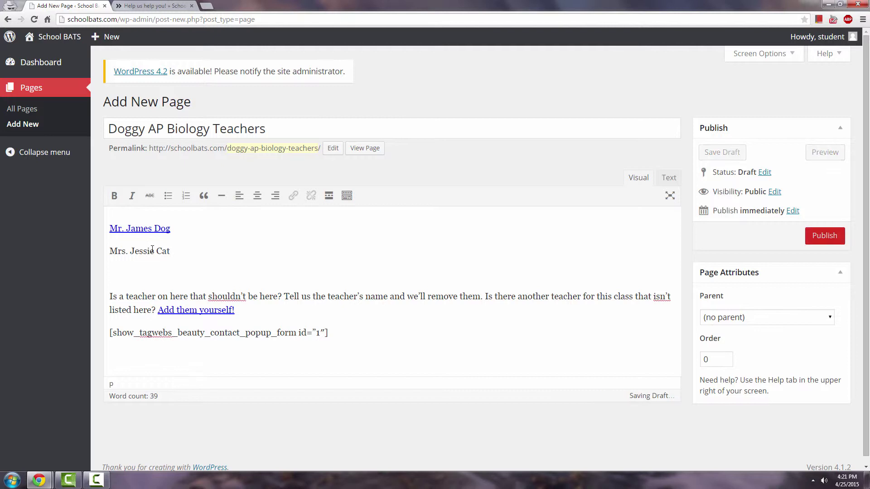
text(Mr.)
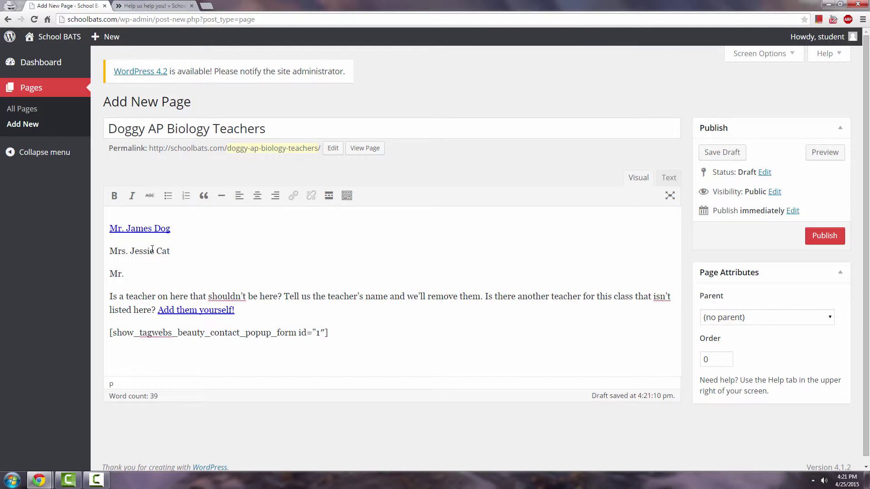
text( C)
key(BackSpace)
text(Daschund)
drag(169, 274, 108, 271)
key(BackSpace)
drag(370, 340, 109, 335)
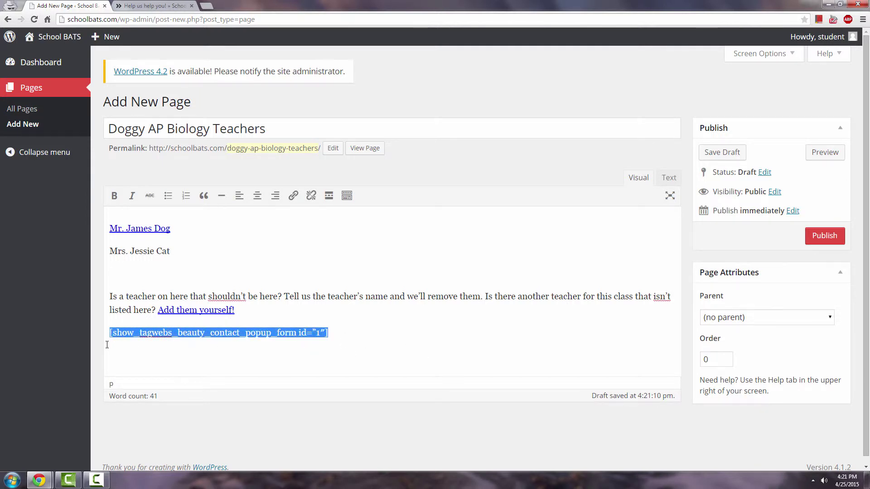
click(111, 335)
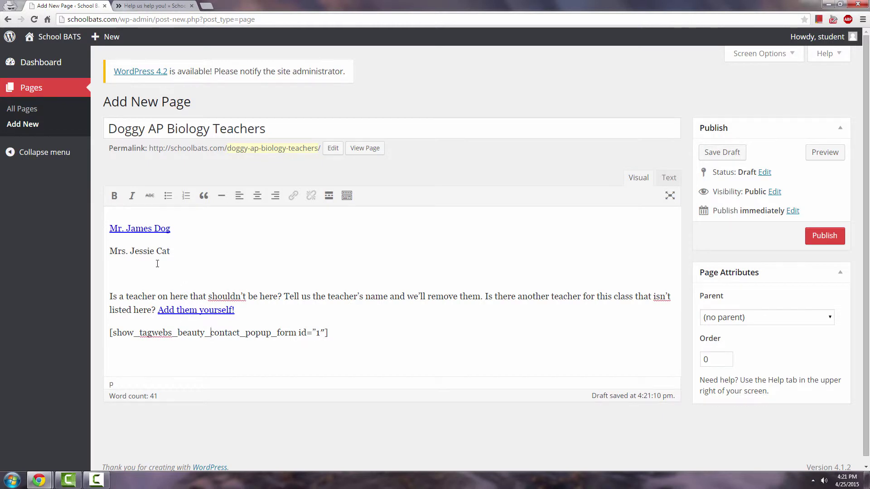
drag(108, 252, 215, 248)
click(216, 249)
drag(117, 298, 275, 296)
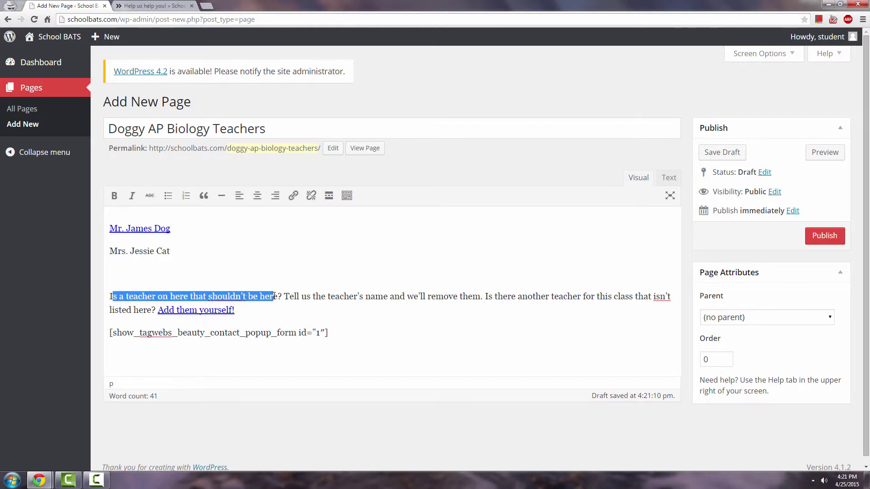
click(233, 262)
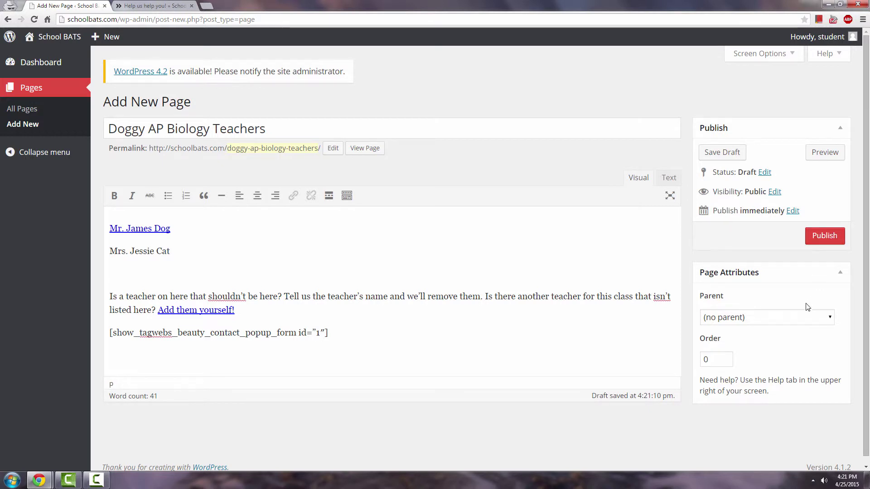
- Set Doggy Classes as the parent of the Doggy AP Biology Teachers page and publish it
click(796, 319)
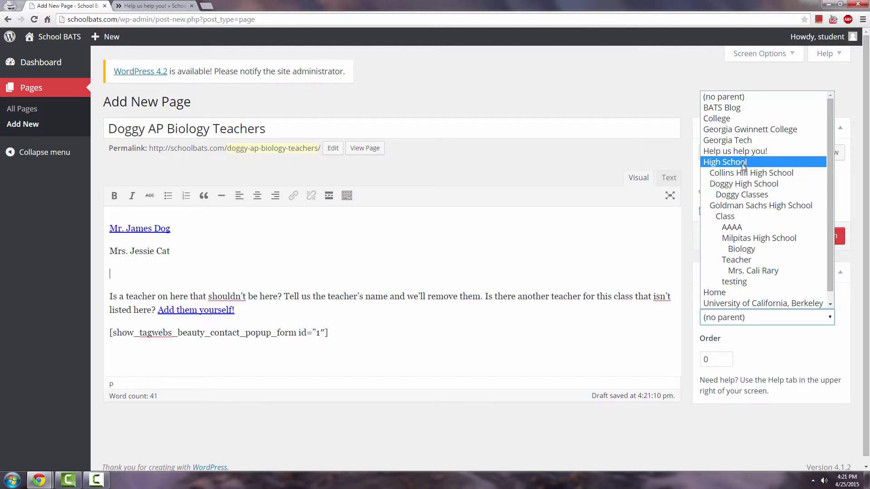
click(738, 198)
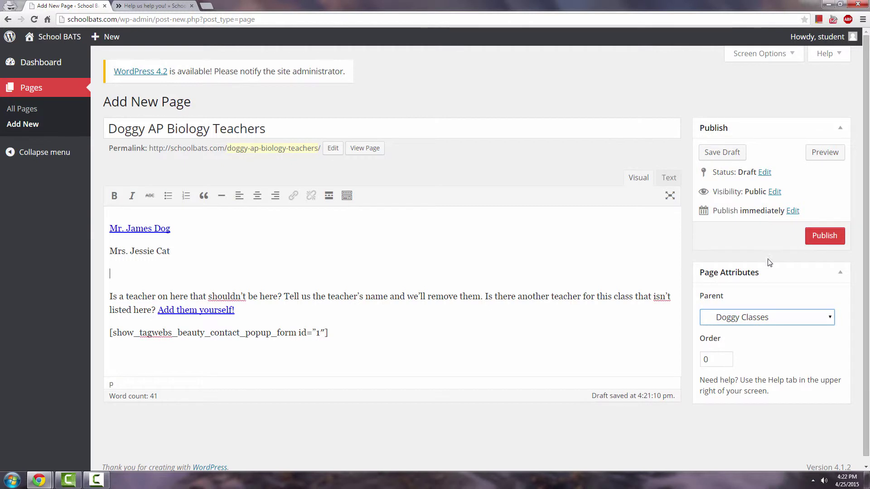
click(811, 238)
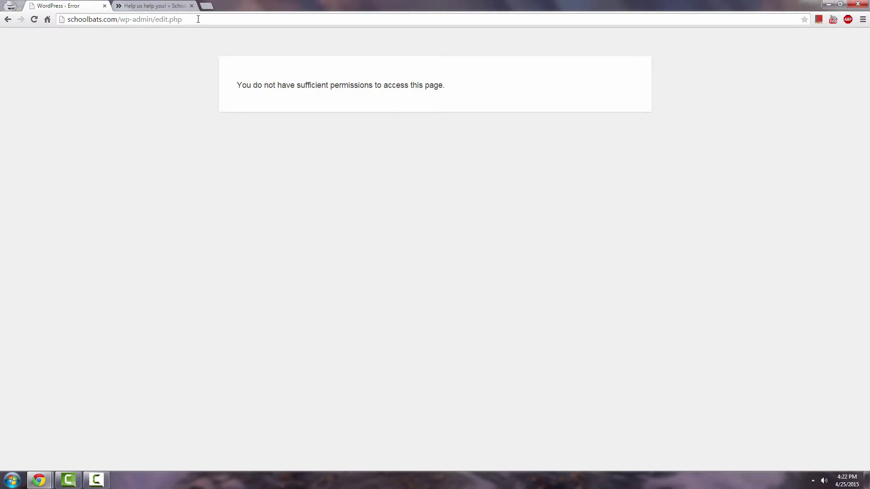
- Return to the dashboard by removing edit.php from the address, show the list of pages and start another new page
drag(182, 19, 158, 21)
key(BackSpace)
key(Return)
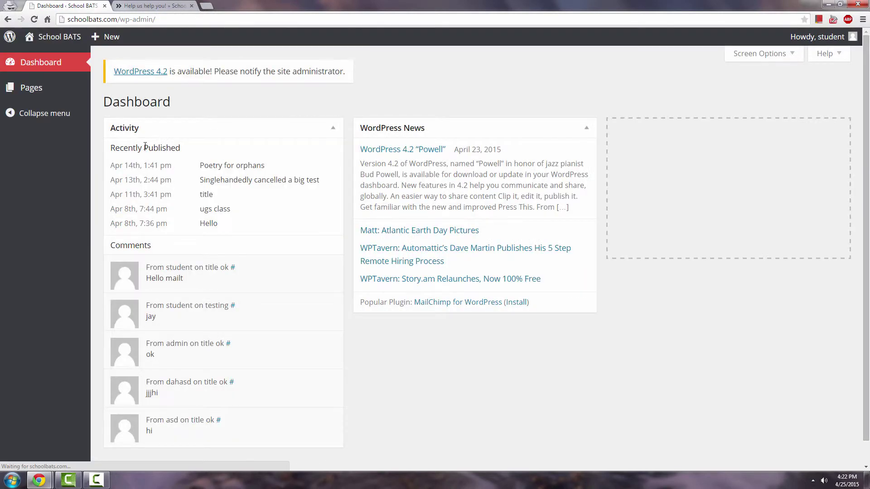
click(90, 93)
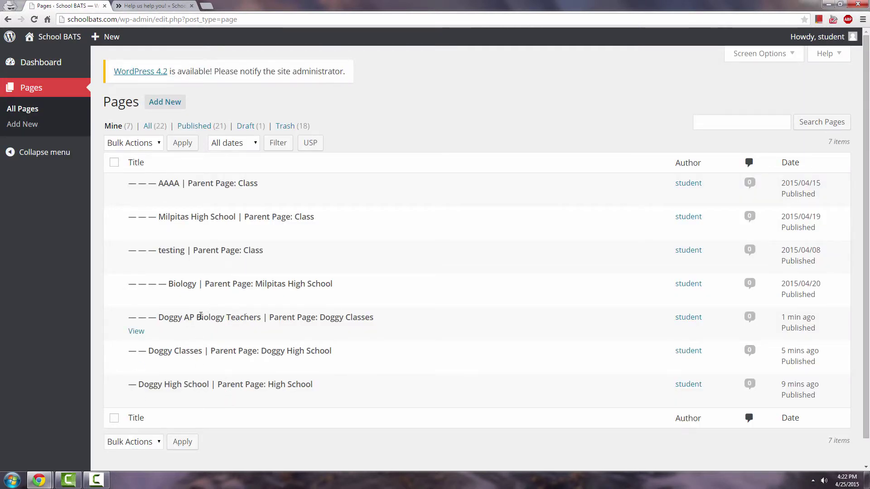
click(156, 106)
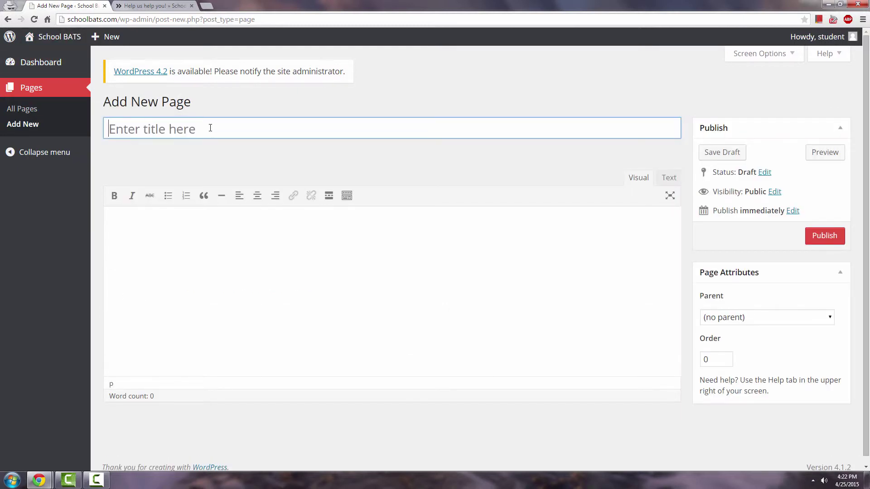
- Title the new page with the teacher's title and full name, and place the cursor in its empty body
text(Mr.)
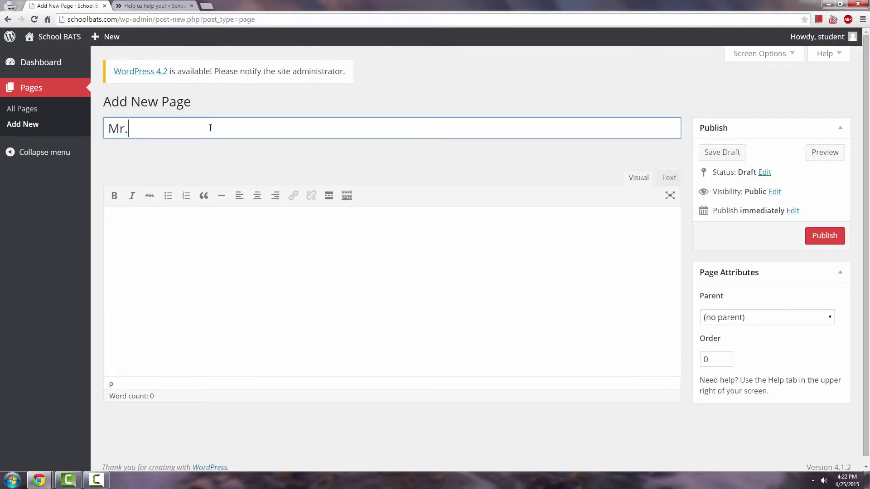
text( James G)
key(BackSpace)
text(Dog)
key(BackSpace)
text(og)
click(246, 212)
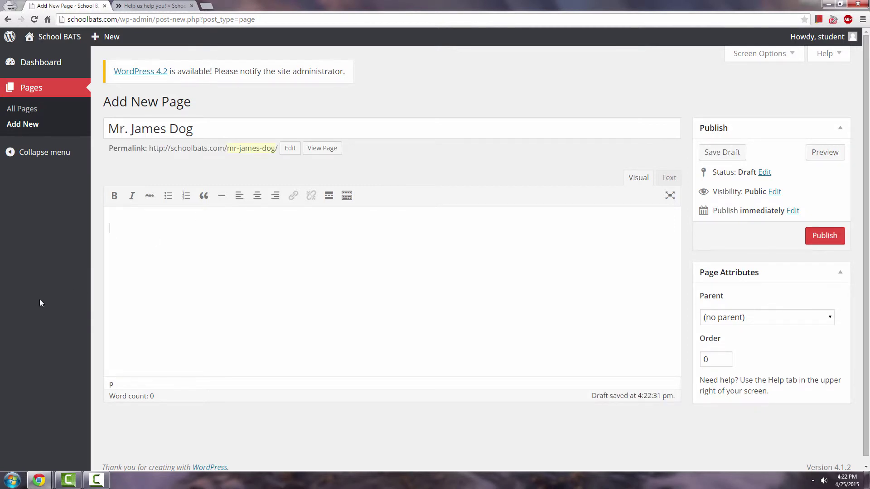
- Copy "Assignment questions/answers" from the help page's section on individual teacher pages into the new page's body
key(ctrl+Tab)
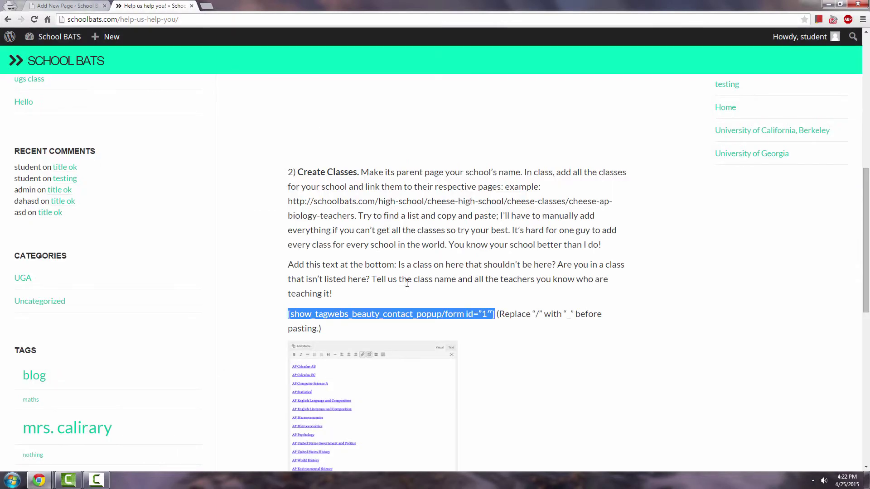
scroll(455, 292, down, 3)
scroll(456, 292, down, 6)
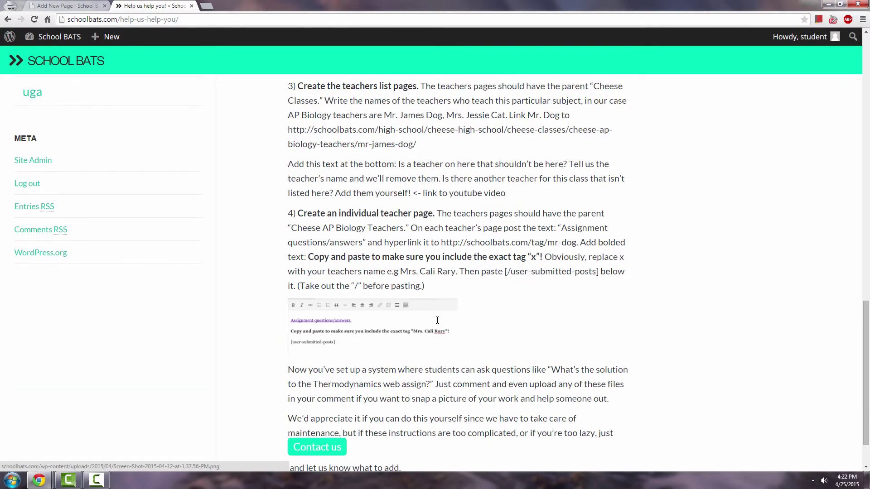
click(439, 321)
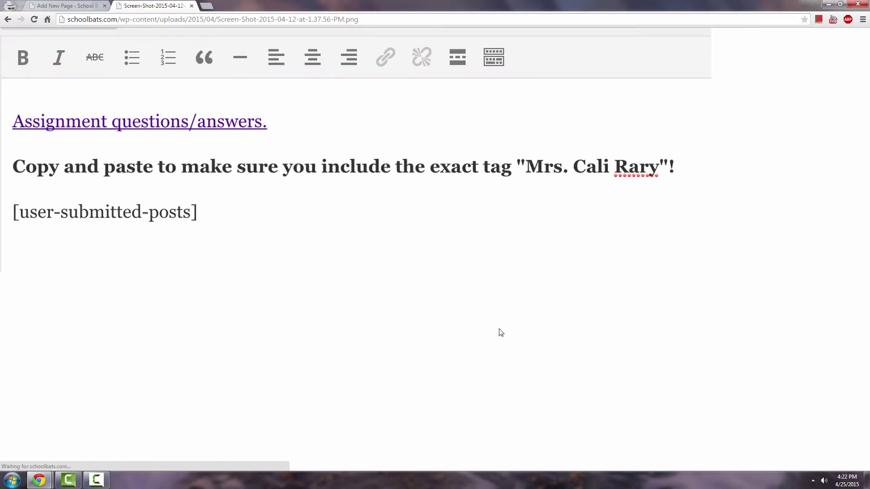
click(7, 20)
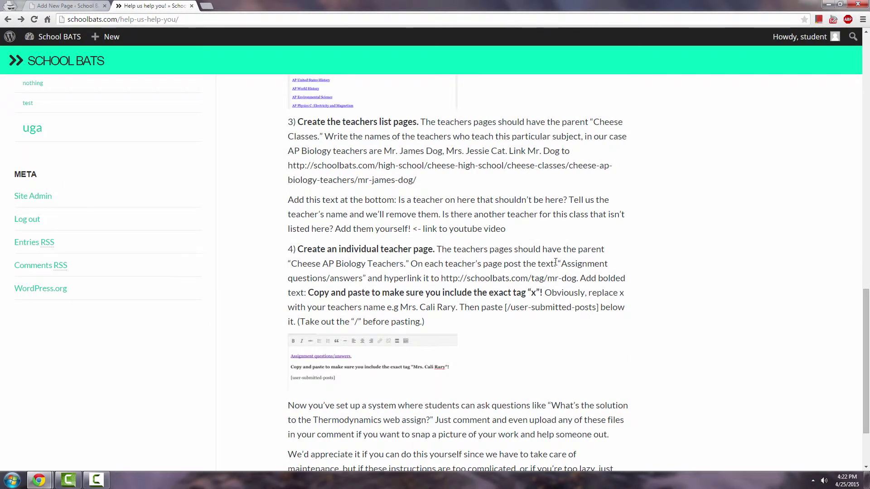
drag(561, 263, 362, 279)
key(ctrl+c)
key(ctrl+shift+Tab)
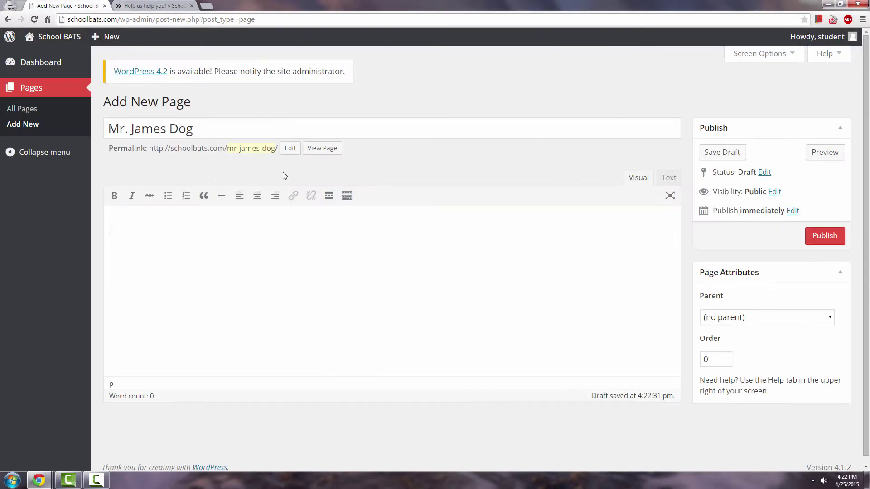
key(ctrl+v)
- Start linking "Assignment questions/answers", using the schoolbats.com/tag/ example address from the help page as its URL
key(ctrl+Tab)
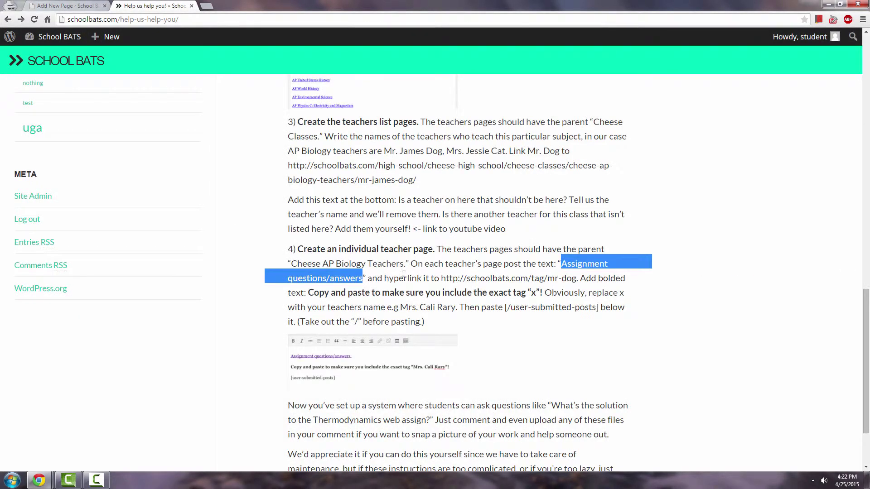
drag(443, 278, 577, 278)
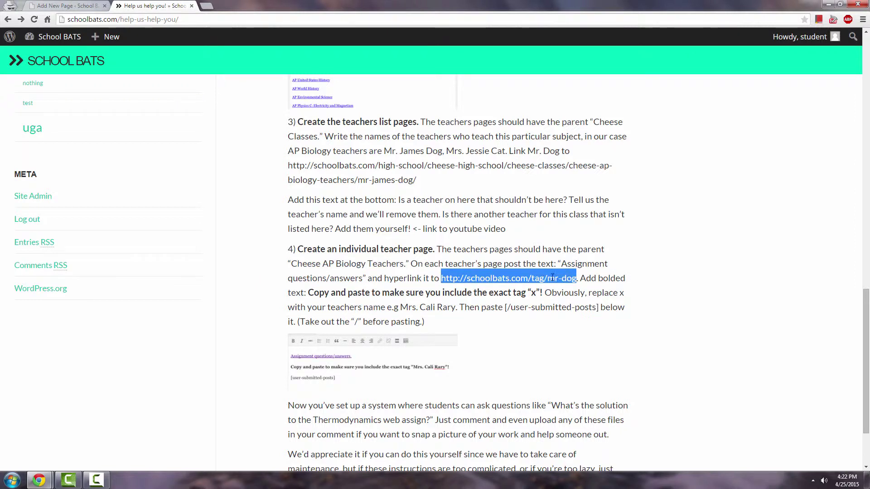
key(ctrl+Tab)
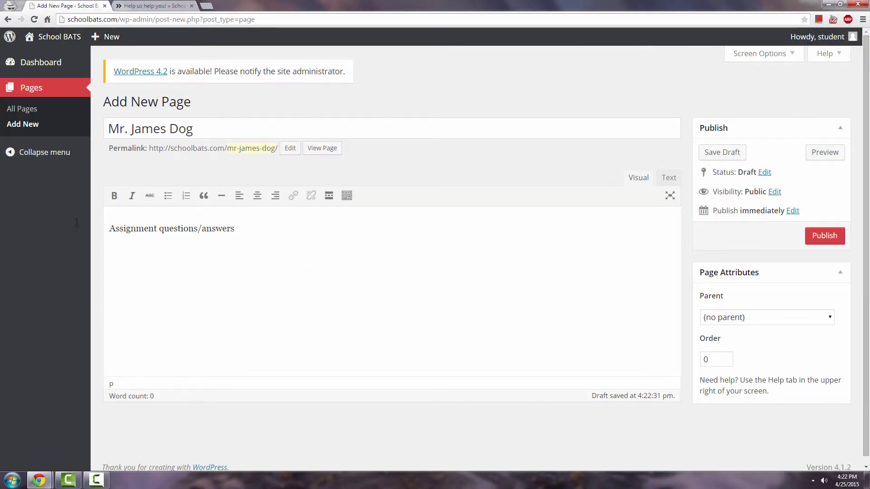
key(ctrl+a)
click(293, 196)
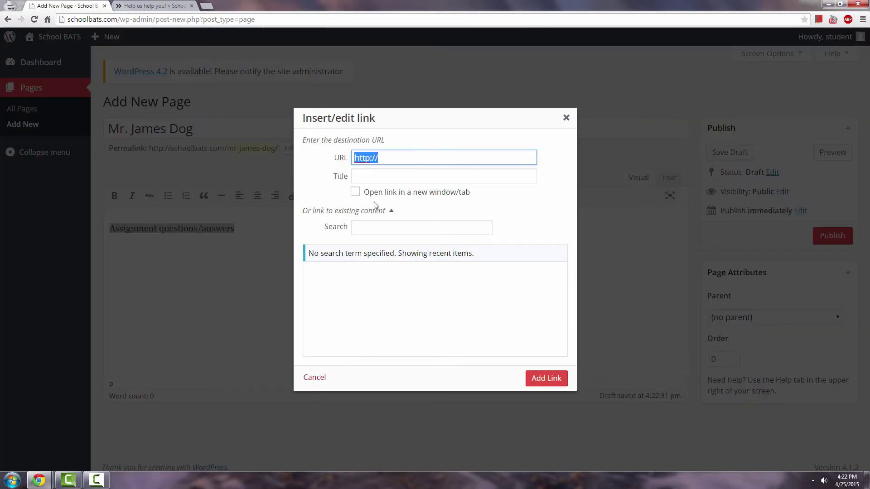
click(410, 158)
key(ctrl+a)
key(ctrl+v)
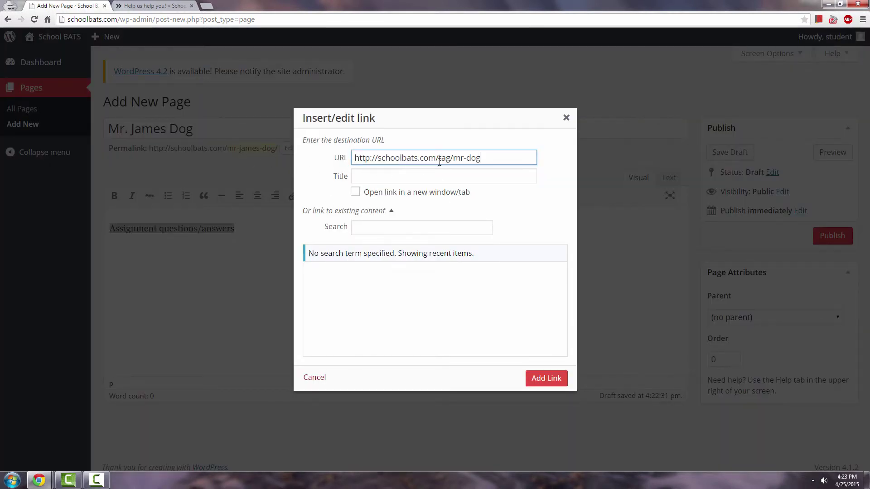
- Insert the teacher's first name and a hyphen before the surname in the tag URL, and add the link
click(466, 159)
text(james-)
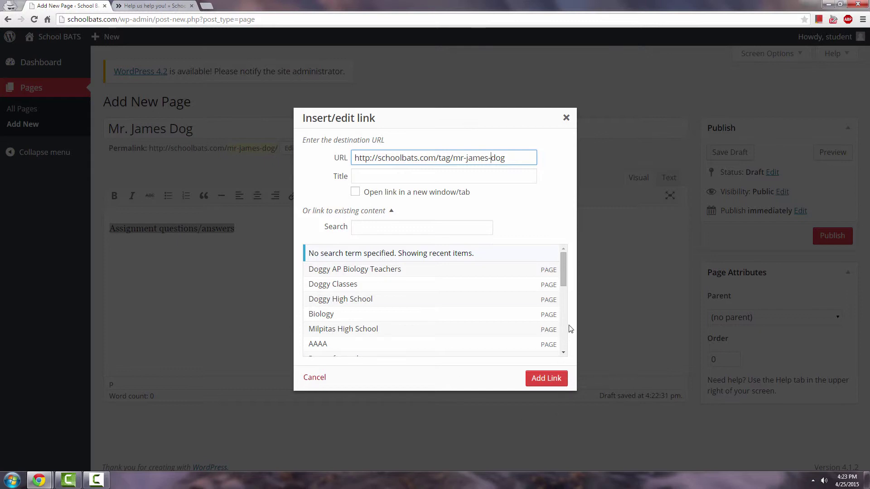
drag(507, 159, 459, 160)
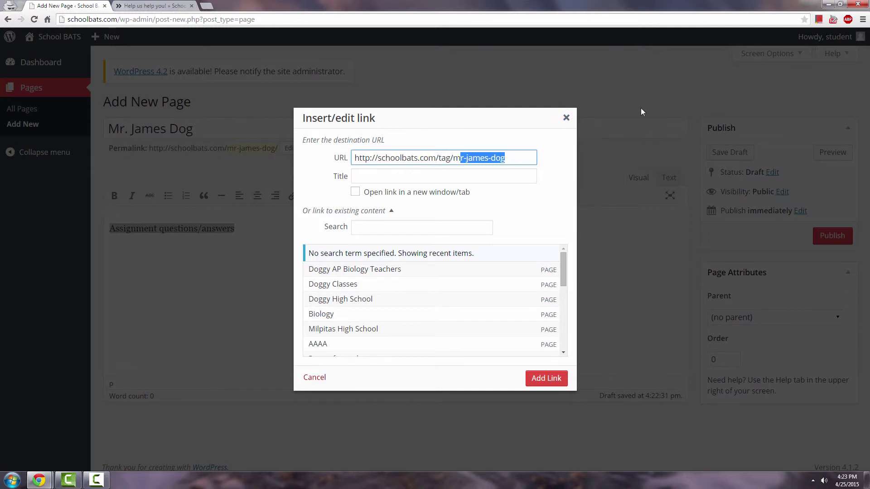
click(547, 379)
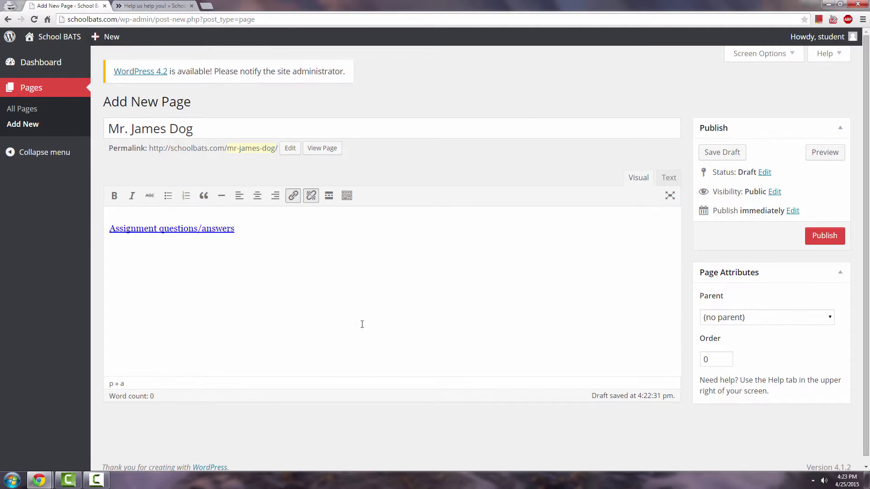
- Copy the help page's bold exact-tag text, together with the instructions up to "below it.", onto a new line under the link
key(ctrl+Tab)
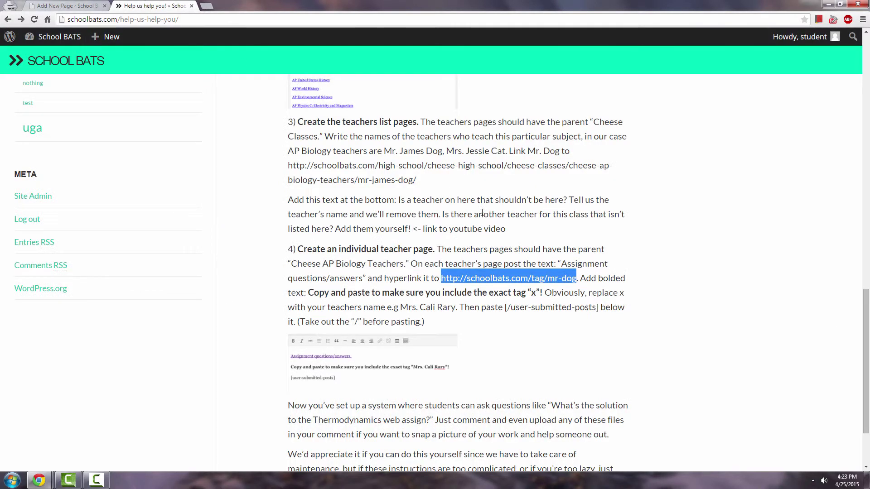
click(494, 292)
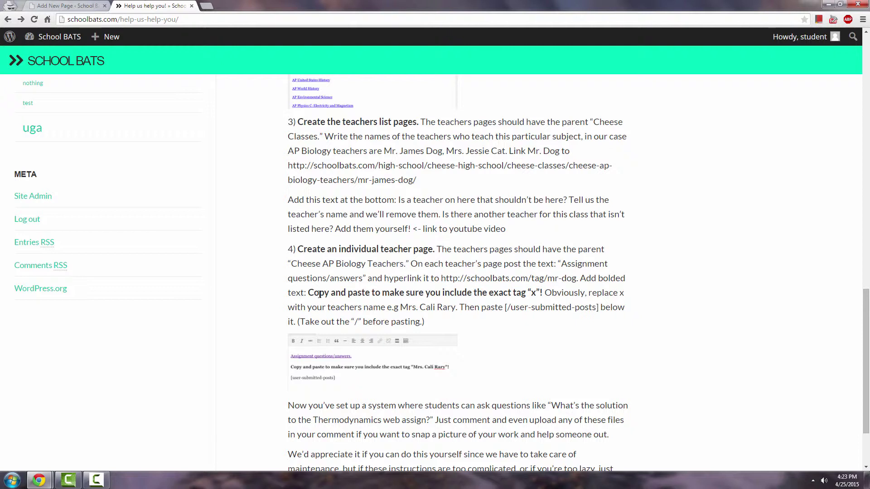
drag(309, 293, 544, 294)
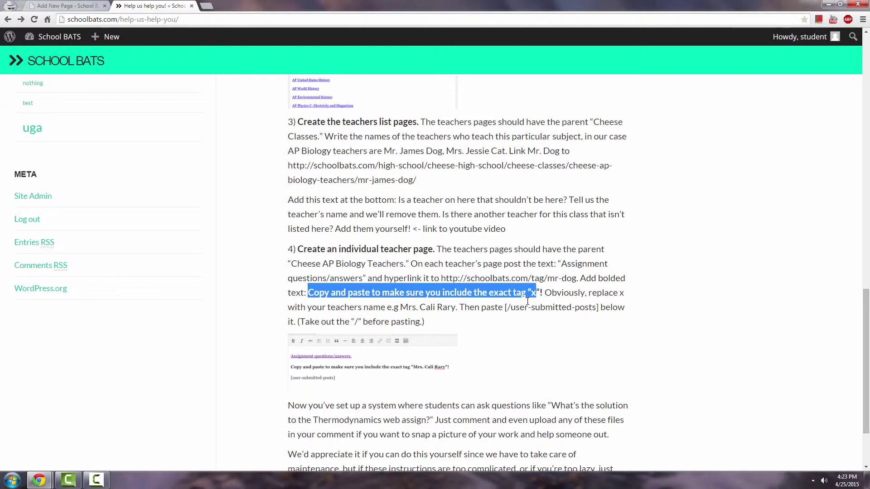
drag(540, 293, 297, 320)
click(68, 5)
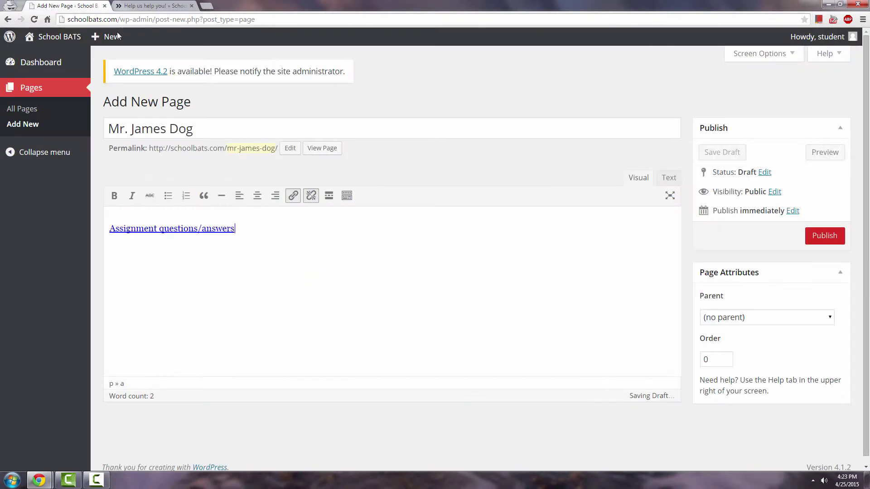
key(Return)
key(ctrl+v)
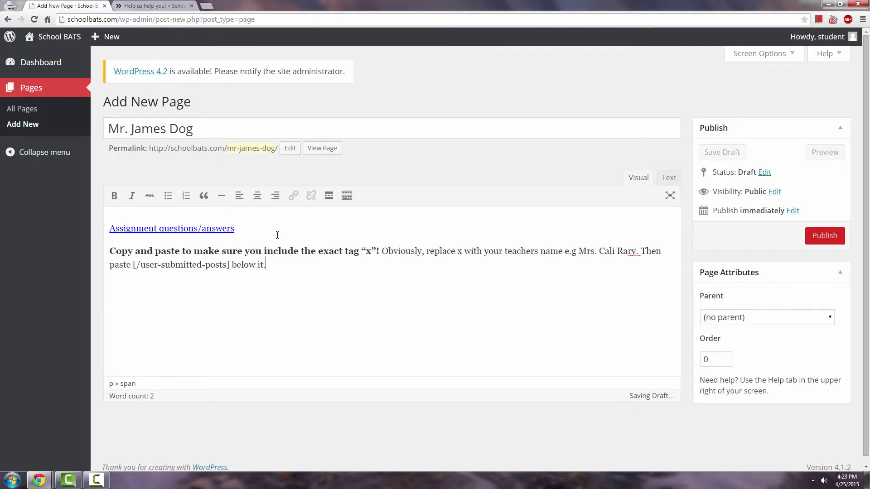
- Replace the "x" tag with the teacher's title and full name, and delete the sentence beginning "Obviously, replace x"
double_click(371, 250)
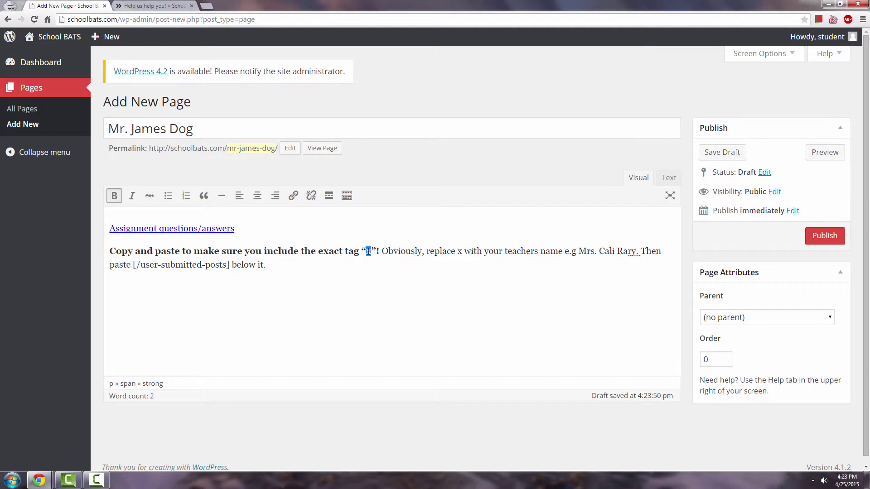
text(Mr. James)
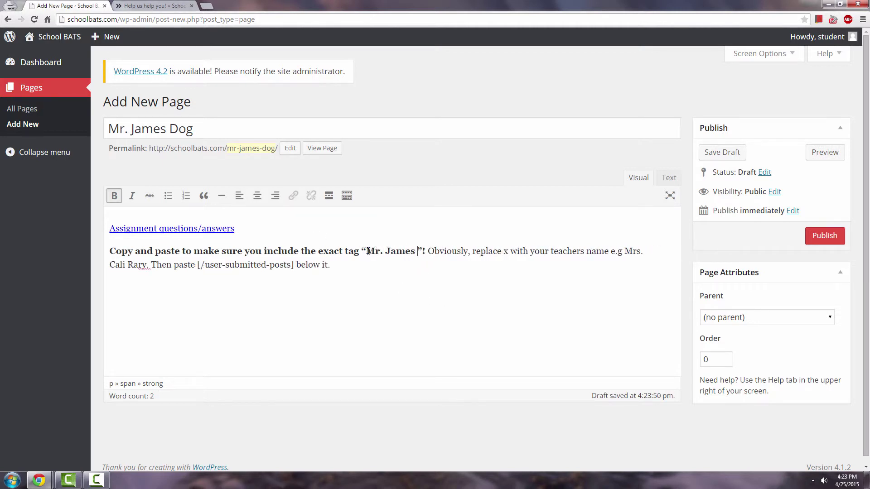
text( Dog)
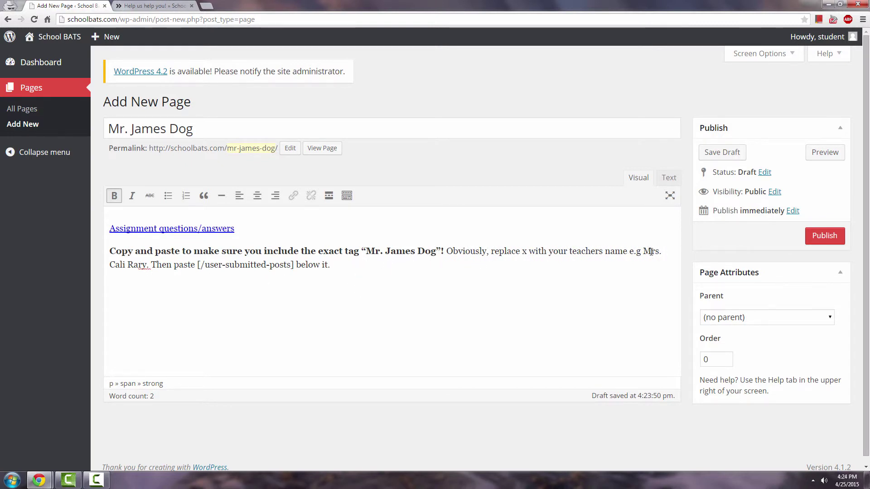
drag(447, 251, 147, 269)
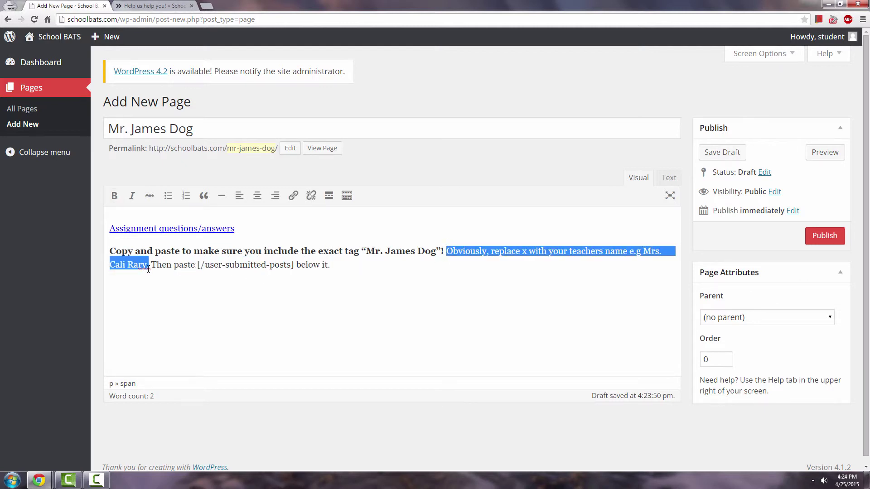
key(BackSpace)
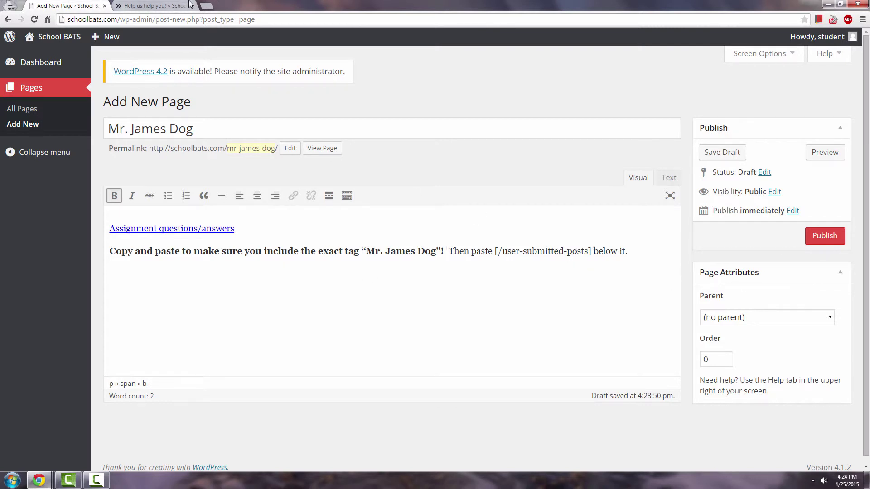
- Review the help page's instructions about the user-submitted-posts shortcode for individual teacher pages
click(155, 5)
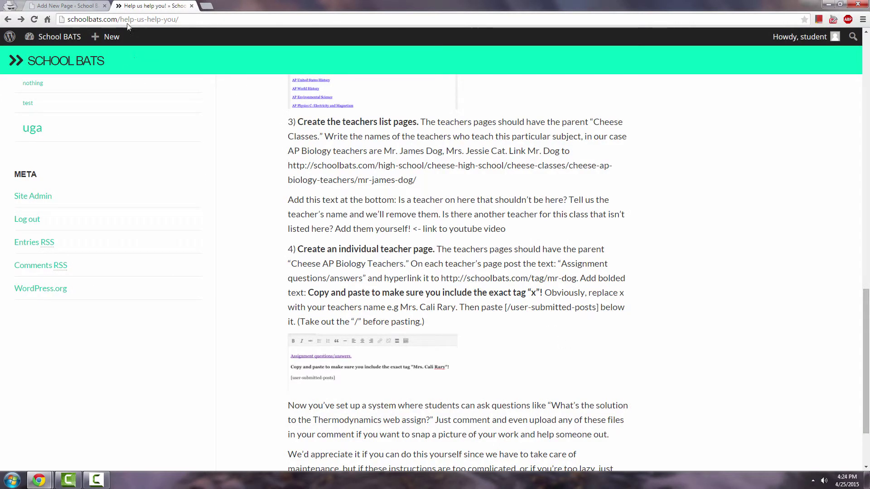
scroll(529, 294, up, 2)
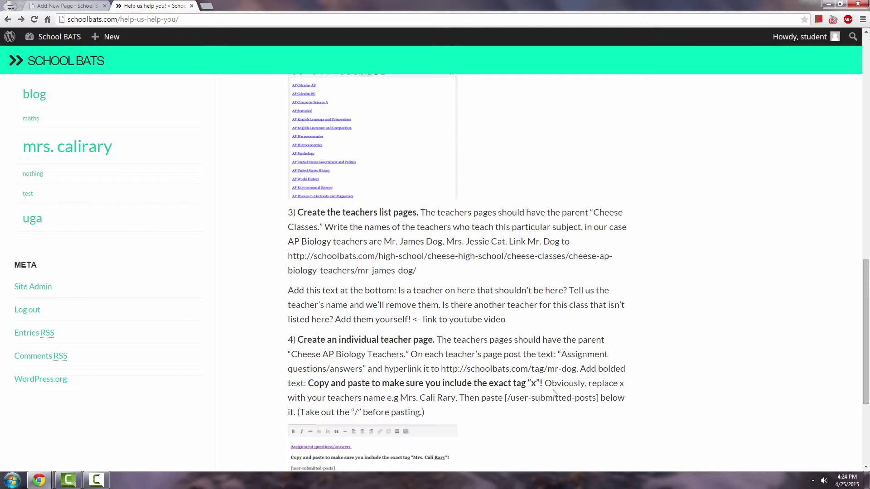
drag(509, 399, 589, 399)
scroll(577, 391, up, 2)
scroll(461, 147, up, 2)
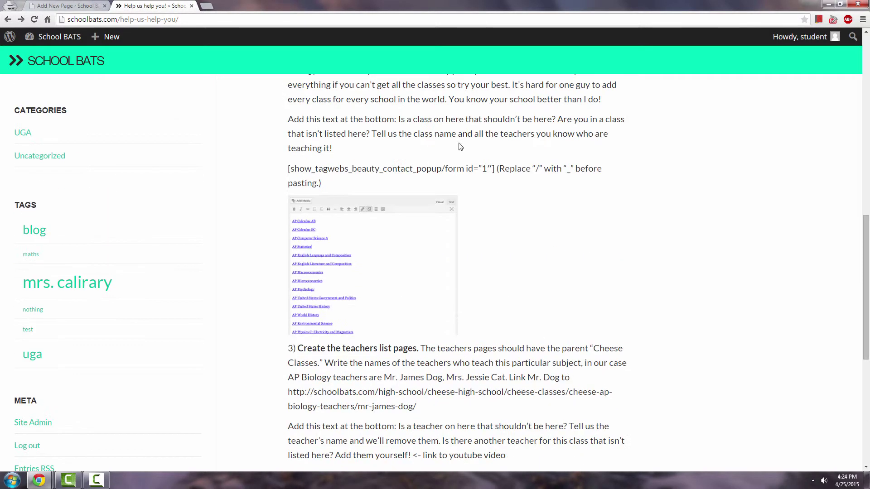
scroll(451, 192, down, 4)
scroll(561, 403, down, 1)
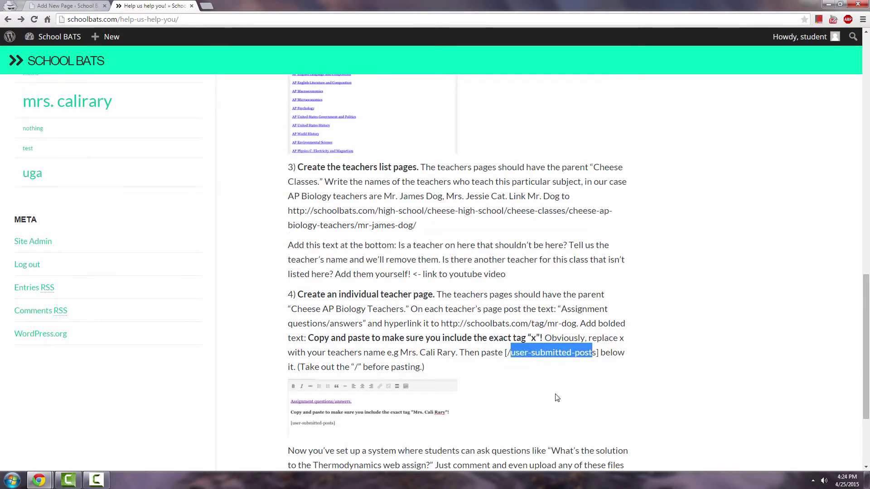
scroll(553, 401, down, 1)
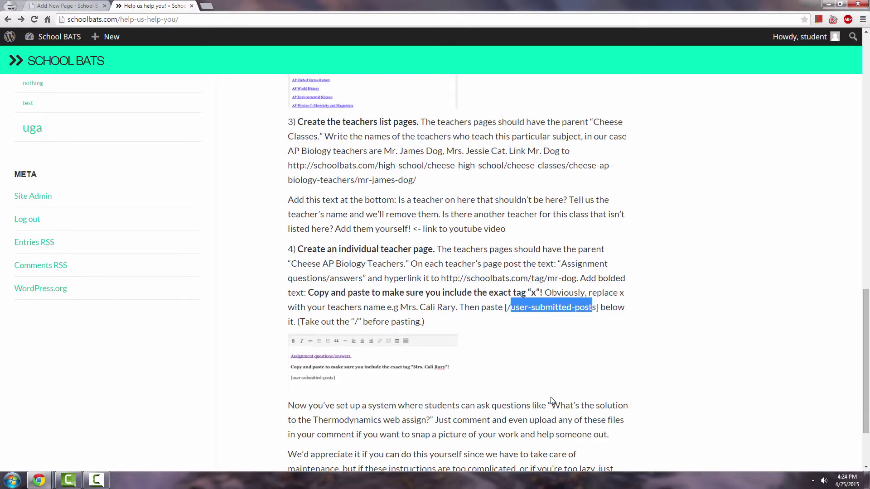
click(71, 6)
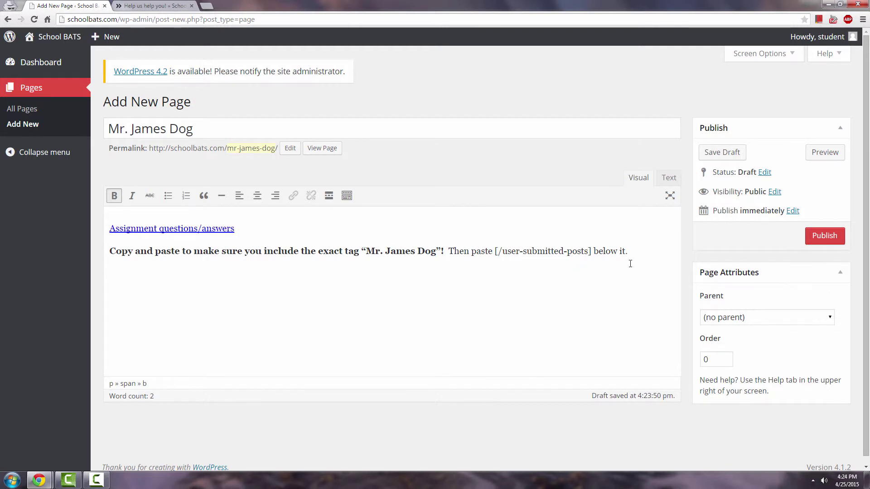
- Move "[/user-submitted-posts]" to its own line below the bold text and delete the leftover "Then paste below it."
drag(591, 252, 495, 252)
key(ctrl+c)
key(BackSpace)
click(393, 269)
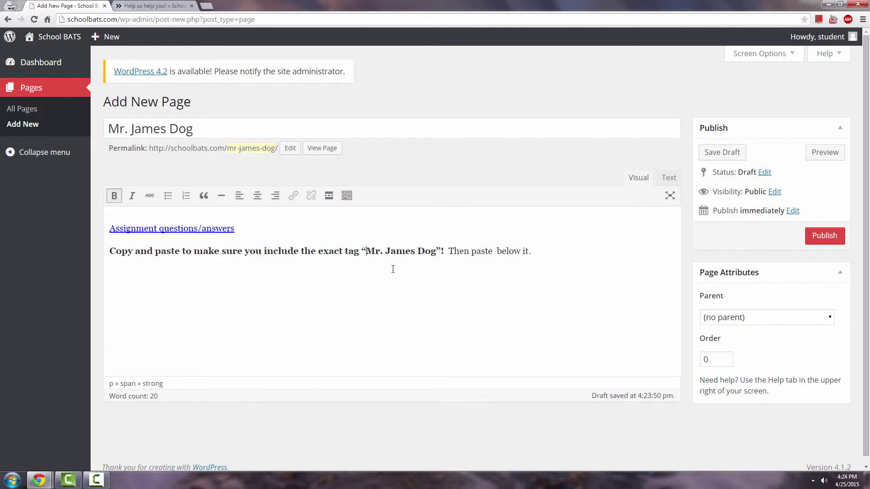
click(560, 260)
key(Return)
key(ctrl+v)
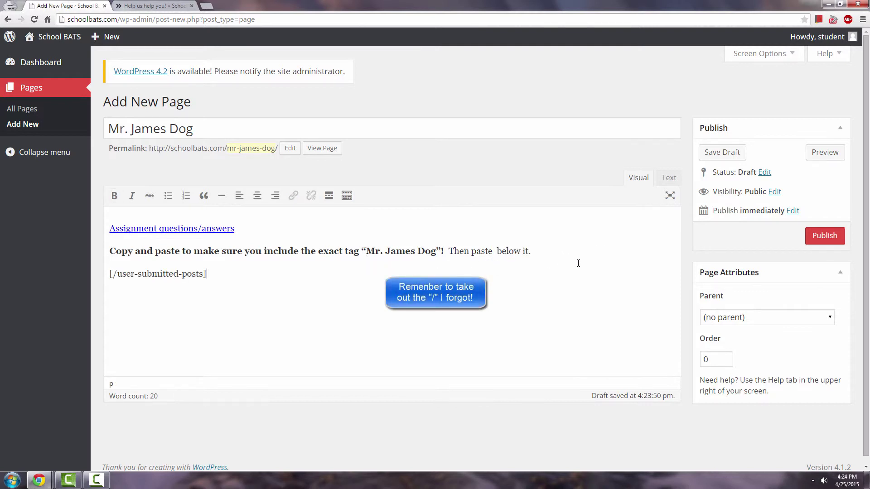
drag(577, 258, 448, 252)
key(BackSpace)
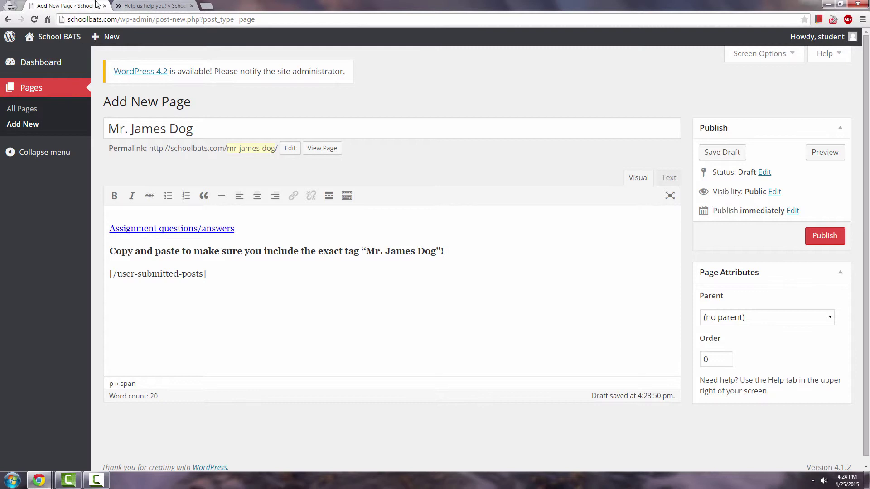
- Check the draft against the help page's individual-teacher example, set its parent to Doggy AP Biology Teachers, and publish it
click(149, 5)
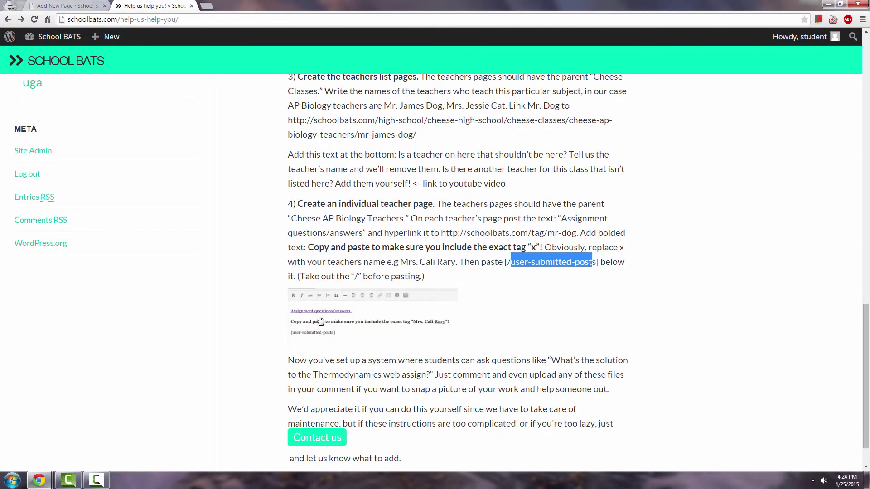
scroll(377, 336, down, 1)
click(372, 324)
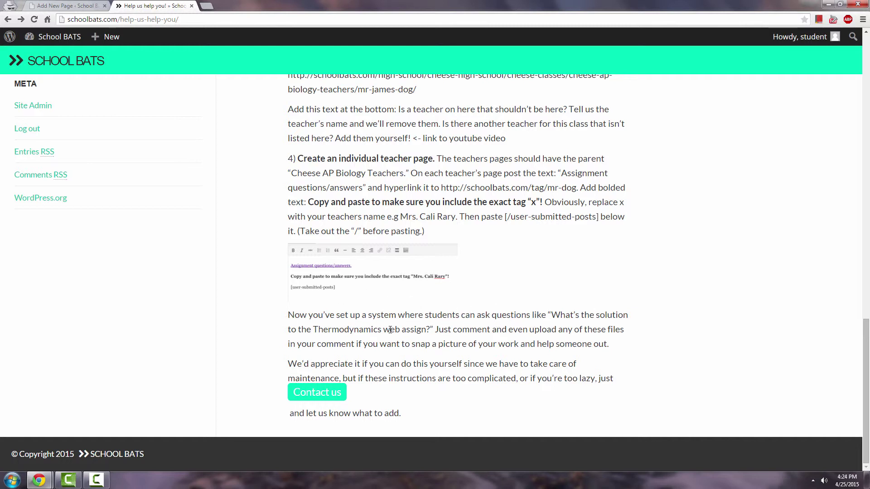
scroll(424, 326, up, 3)
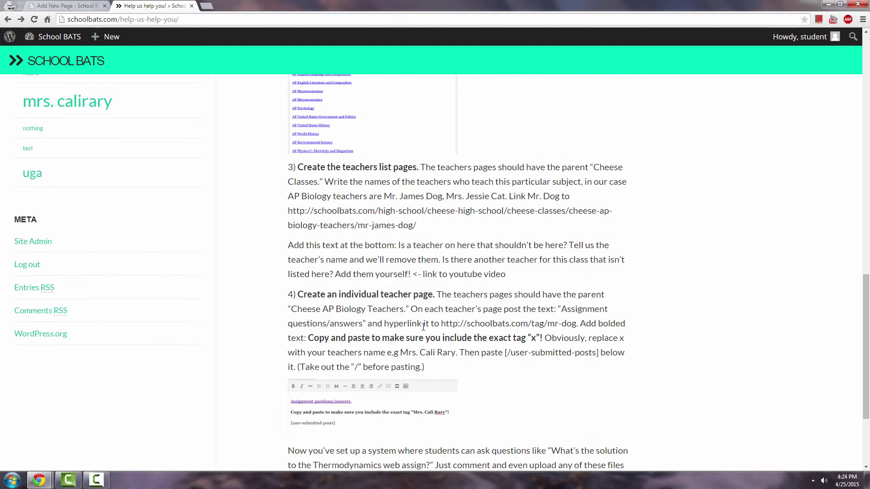
click(61, 5)
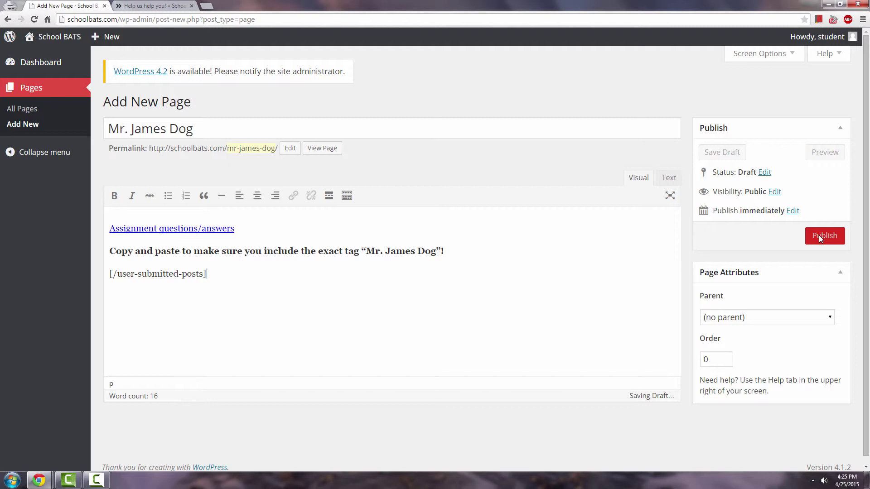
click(775, 324)
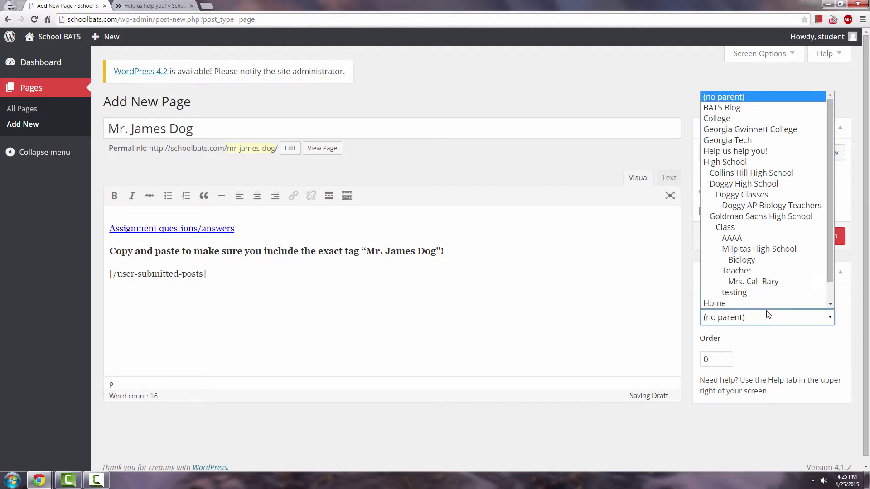
click(784, 207)
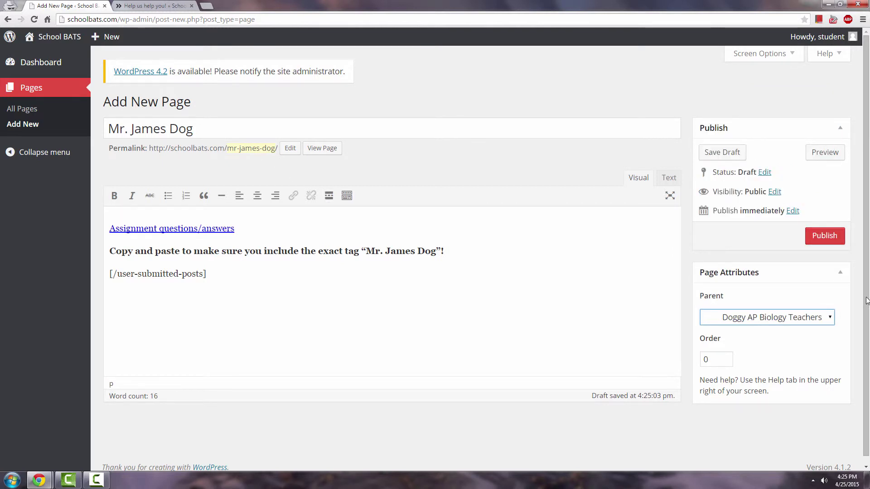
click(837, 239)
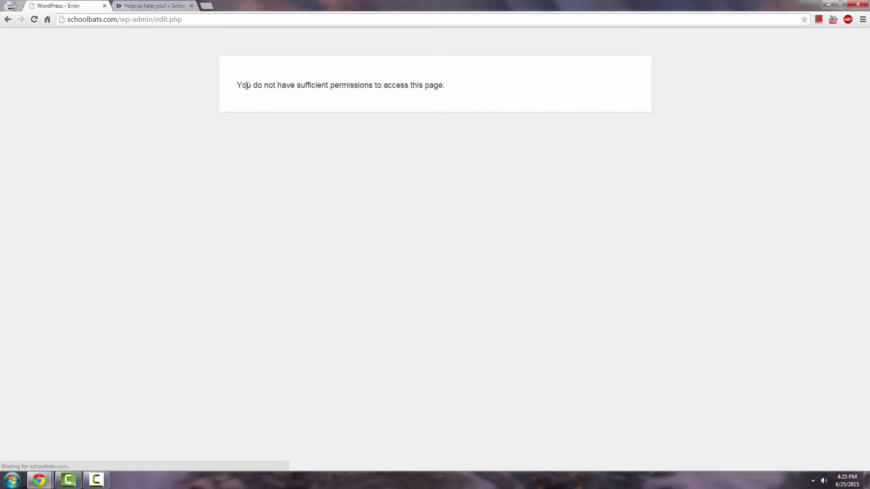
- Close the browser tab showing the permissions error, keeping the help page open
drag(205, 20, 44, 25)
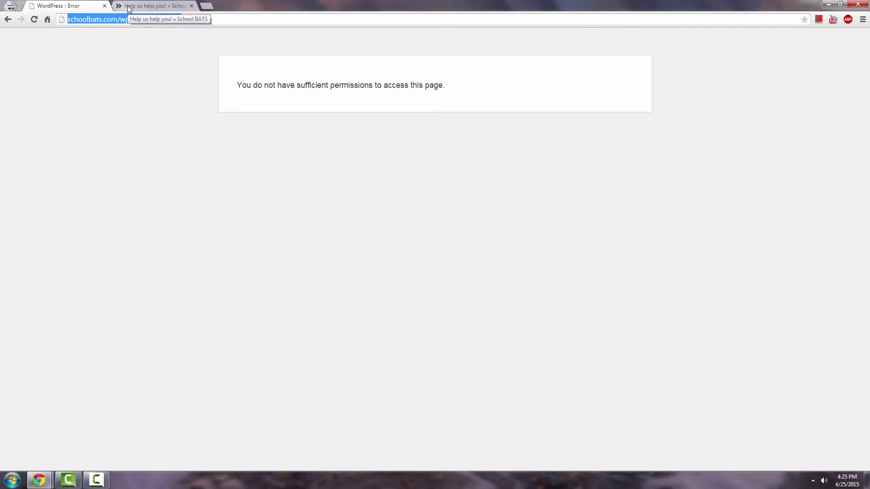
text(hig)
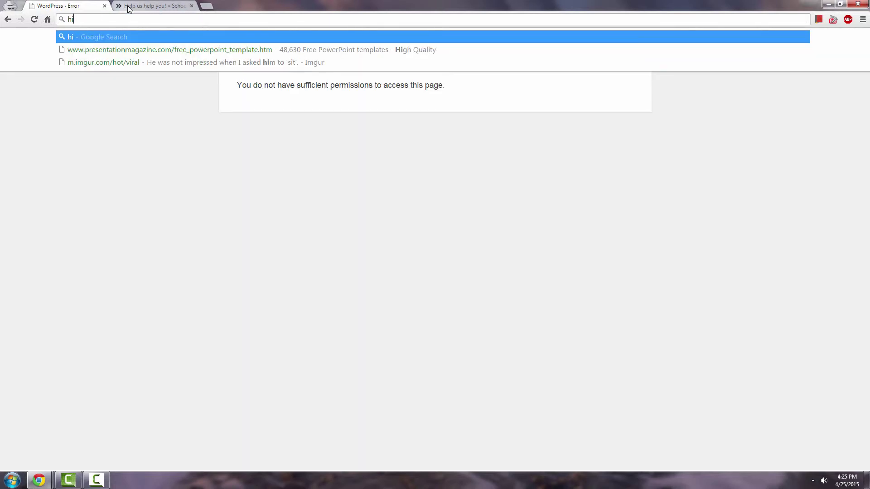
click(104, 6)
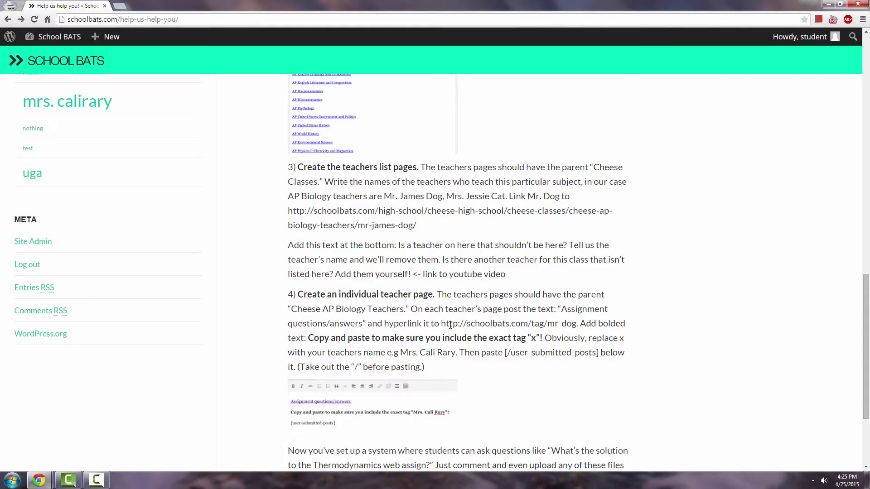
- Copy the sample teacher page URL from section 3 of the help page into the browser's address
scroll(450, 324, up, 2)
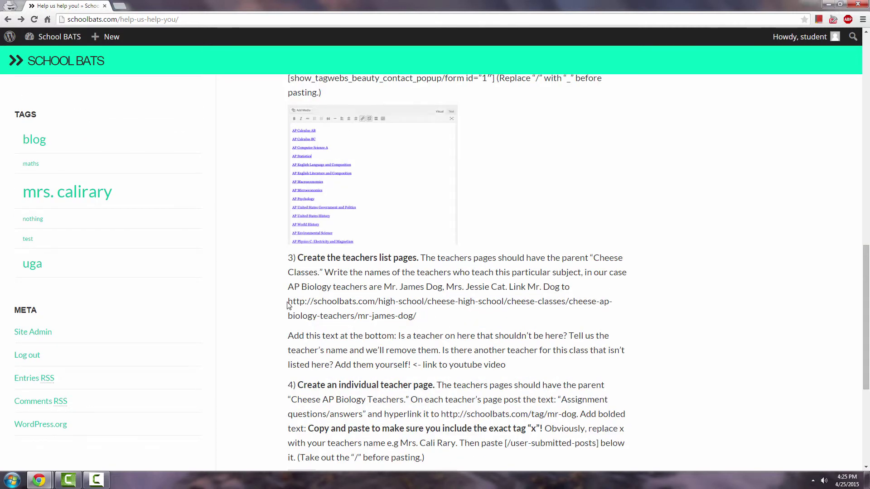
drag(287, 305, 416, 316)
key(ctrl+c)
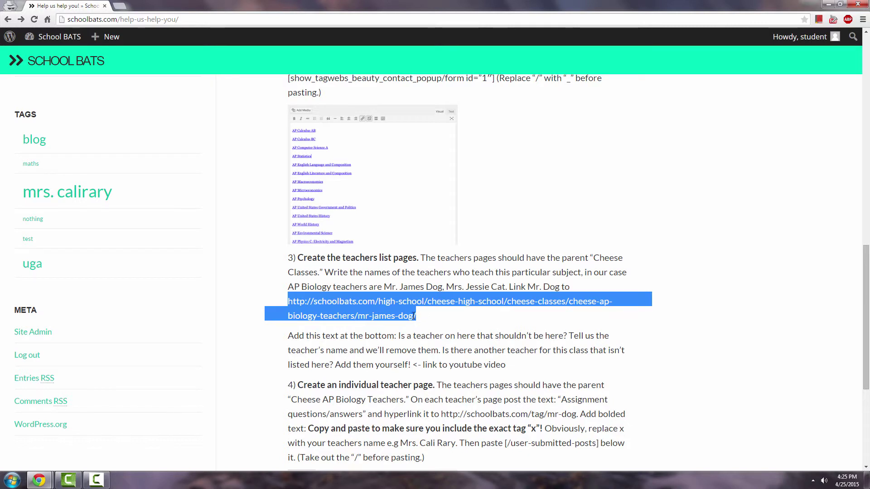
click(155, 20)
key(ctrl+v)
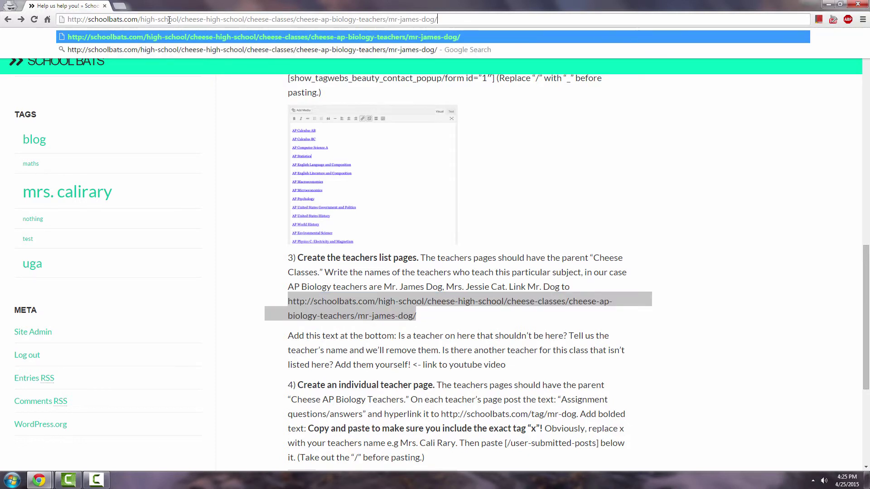
double_click(197, 18)
text(doggy)
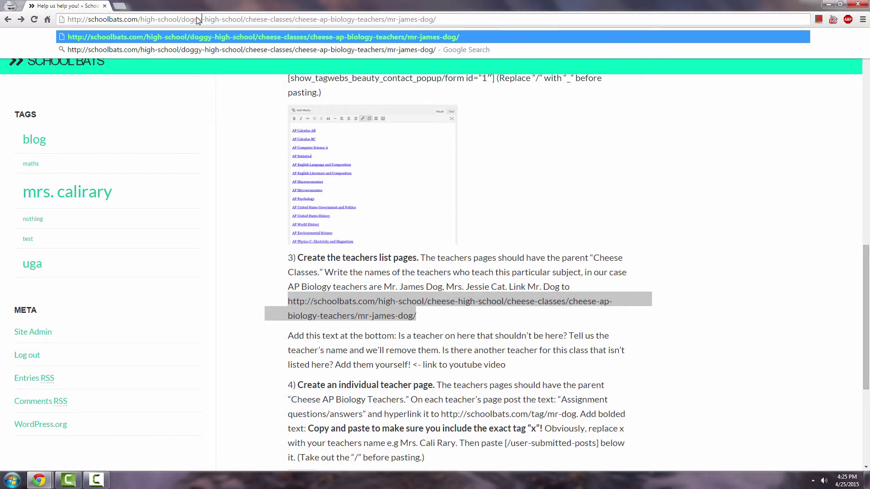
drag(436, 20, 247, 24)
key(BackSpace)
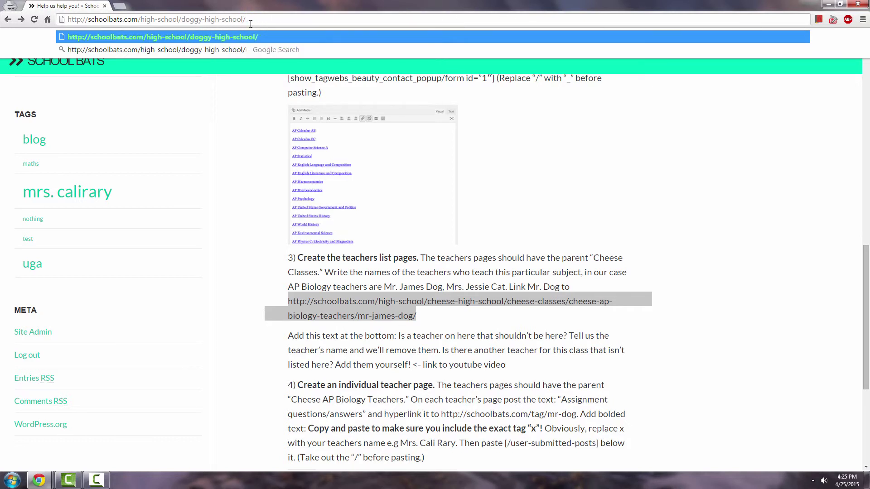
key(Return)
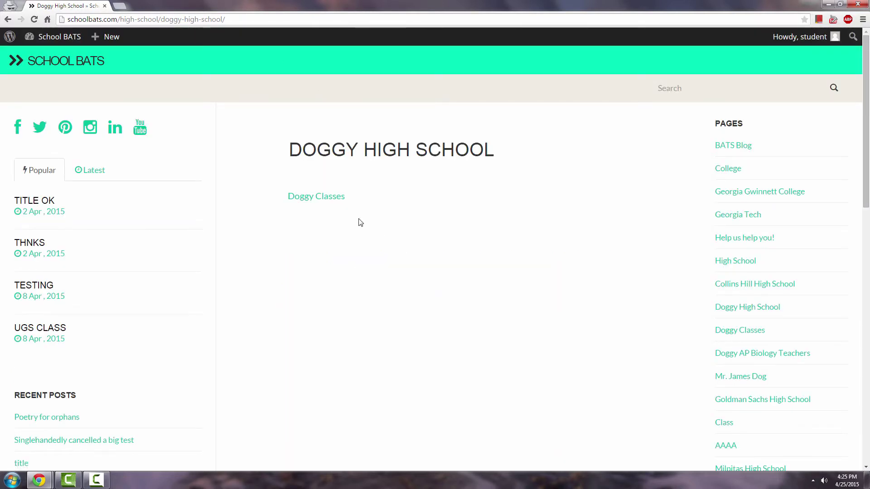
- Follow the Doggy Classes link, inspect the fields of that page's contact form, and close the form
click(322, 199)
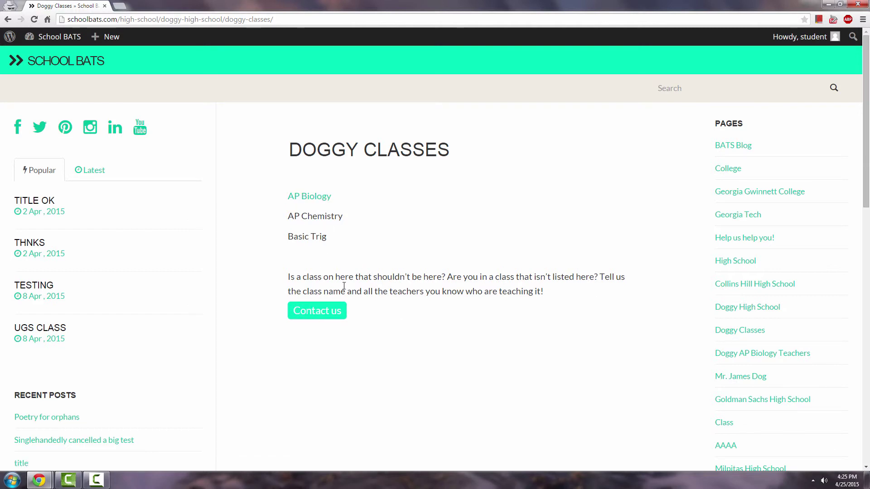
click(312, 311)
click(384, 213)
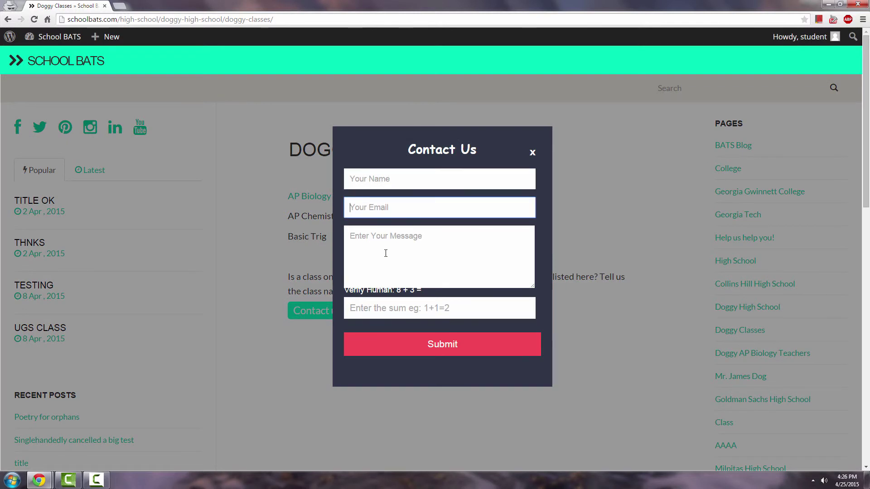
click(385, 252)
click(414, 312)
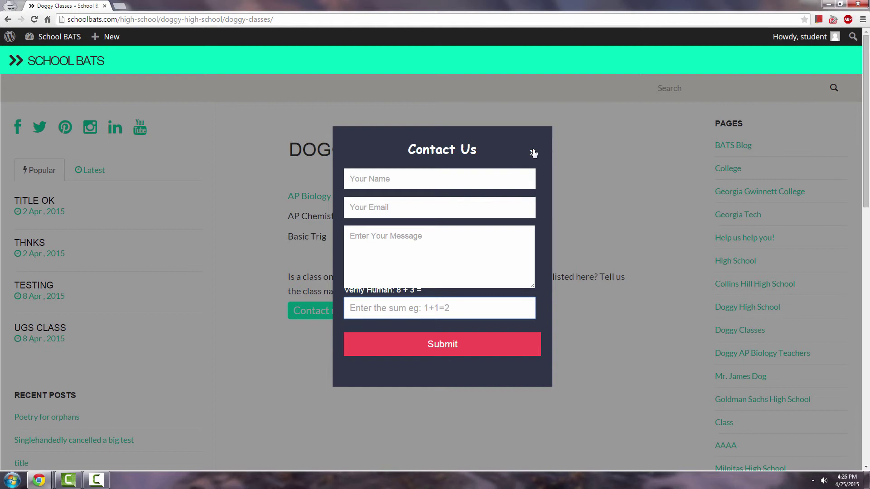
click(533, 152)
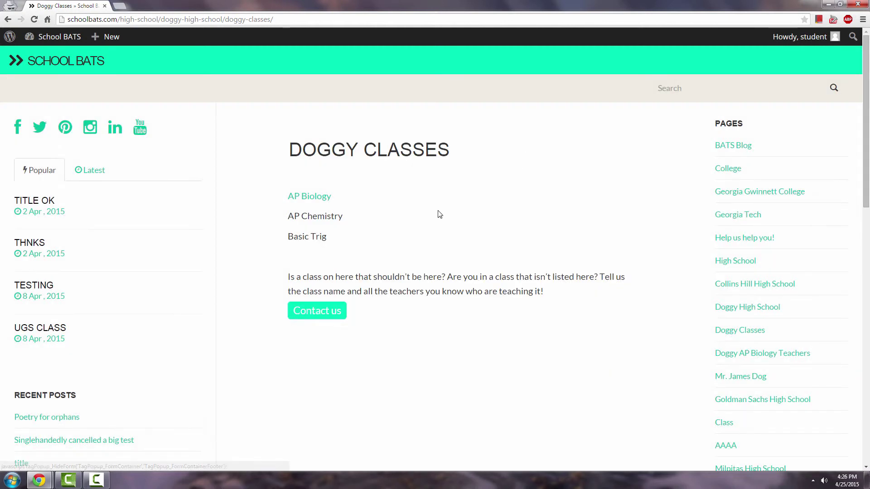
- Follow the AP Biology link and check the teachers page's "Add them yourself!" link and contact form
click(315, 199)
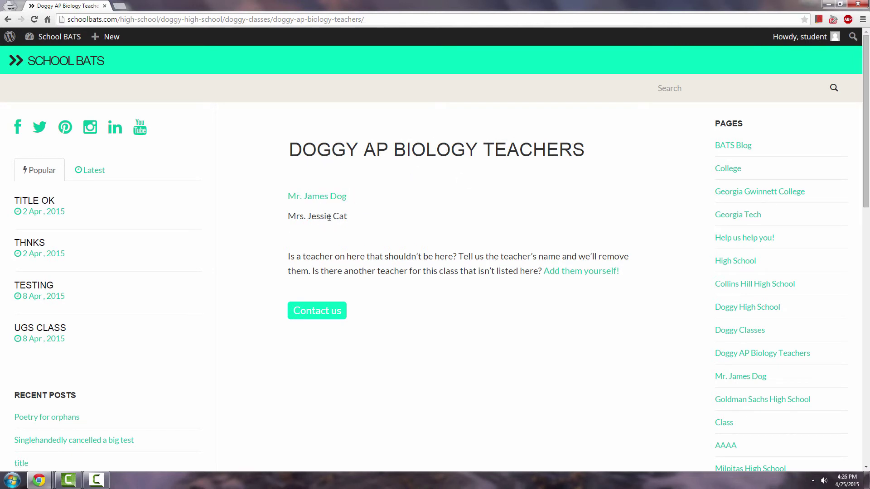
click(562, 278)
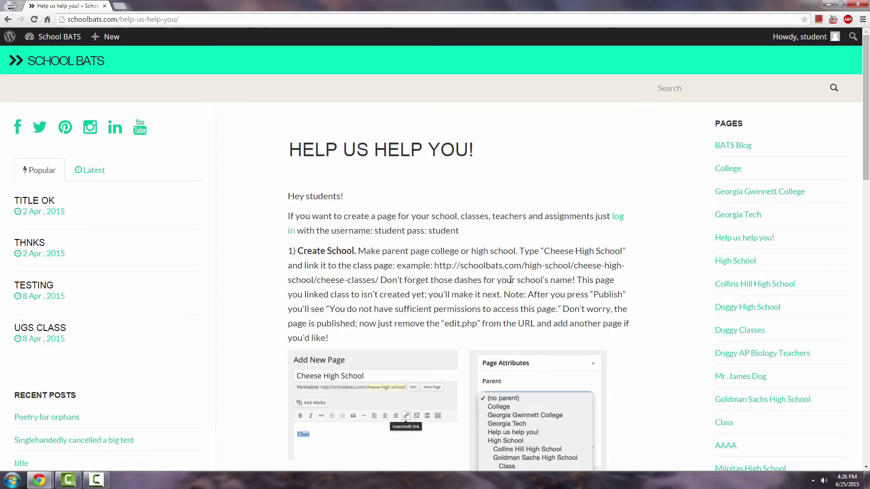
click(8, 20)
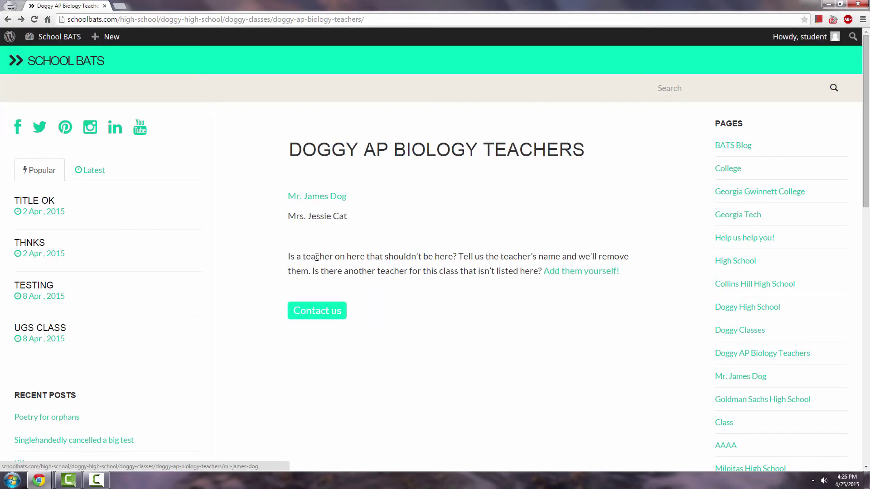
click(318, 311)
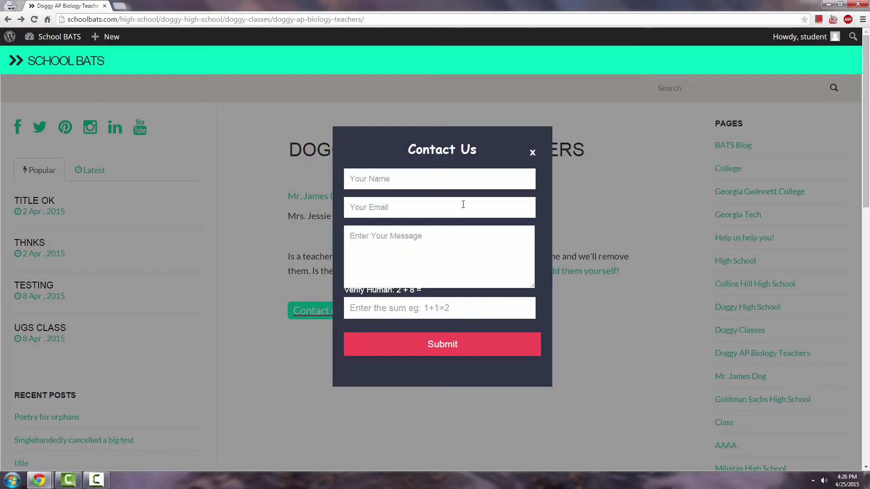
click(533, 153)
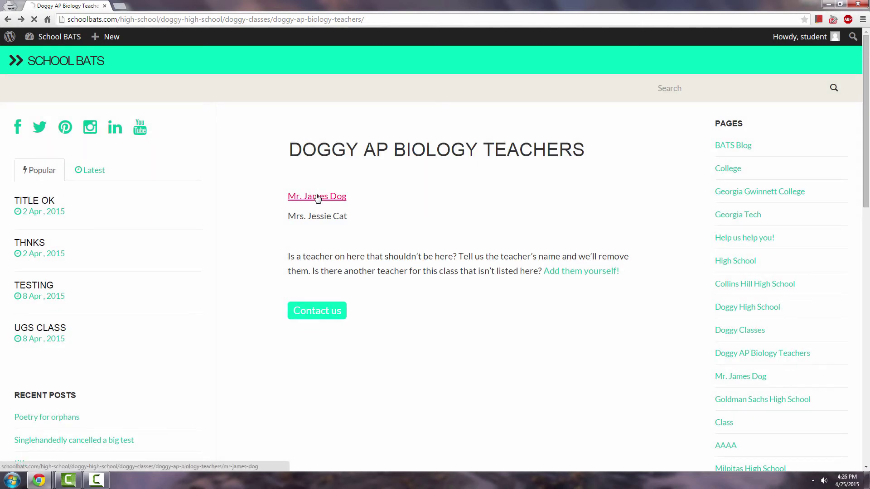
- Open the linked teacher's page, examine its shortcode and title, and test the "Assignment questions/answers" link
click(318, 197)
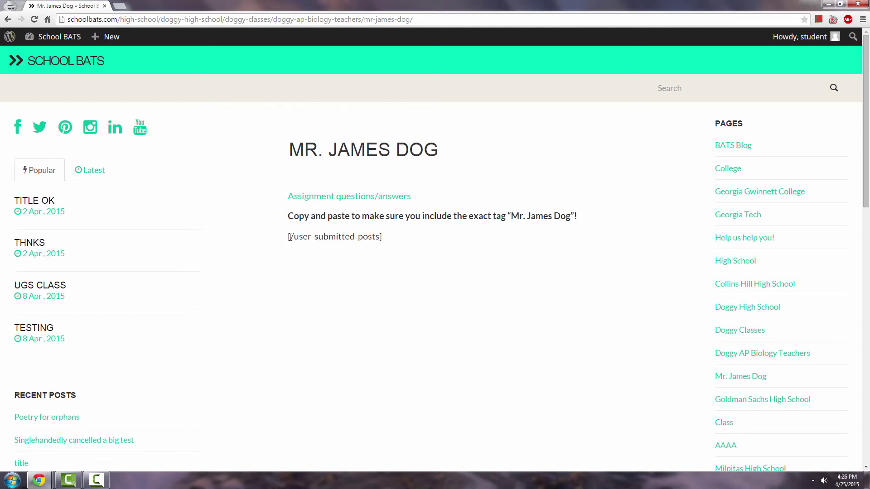
drag(294, 236, 288, 236)
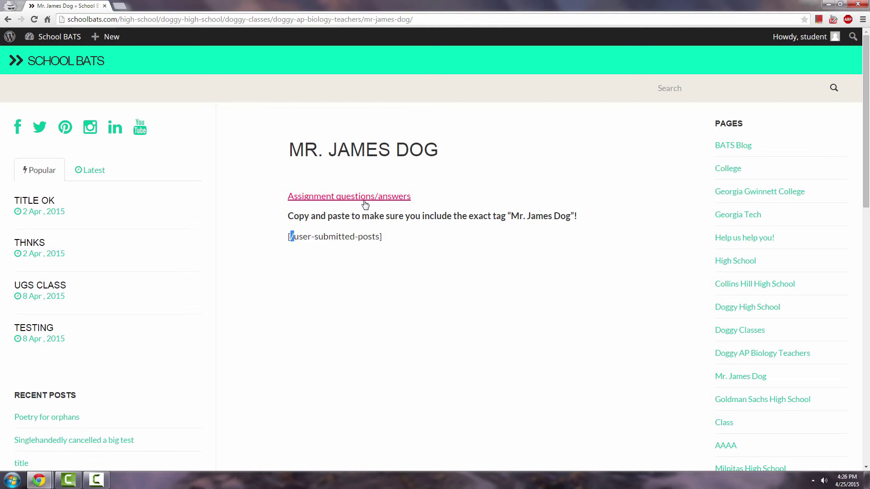
click(337, 199)
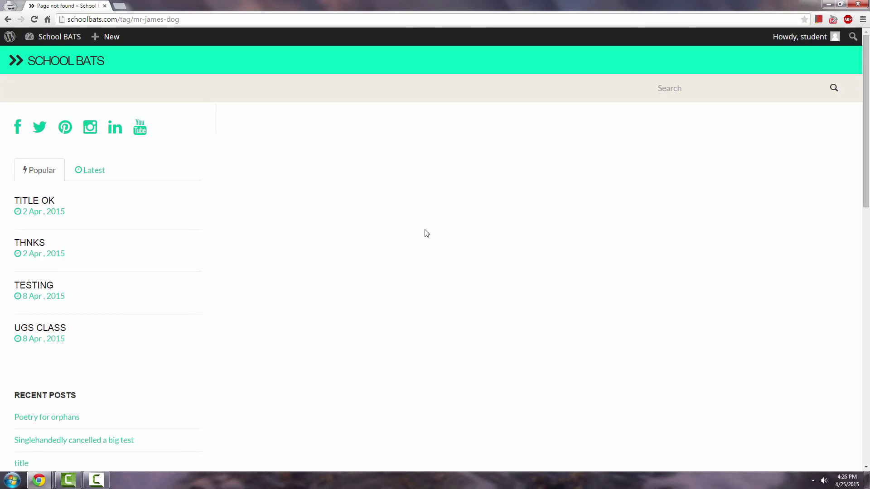
click(8, 20)
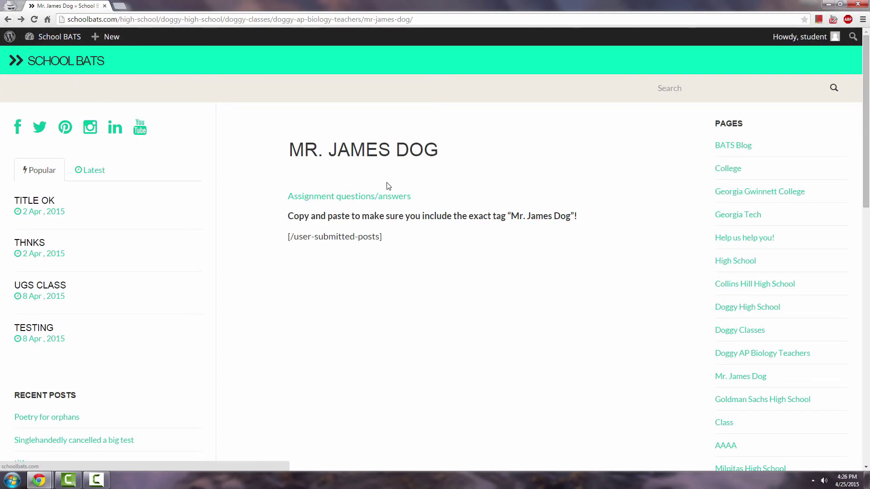
drag(272, 145, 440, 144)
click(397, 141)
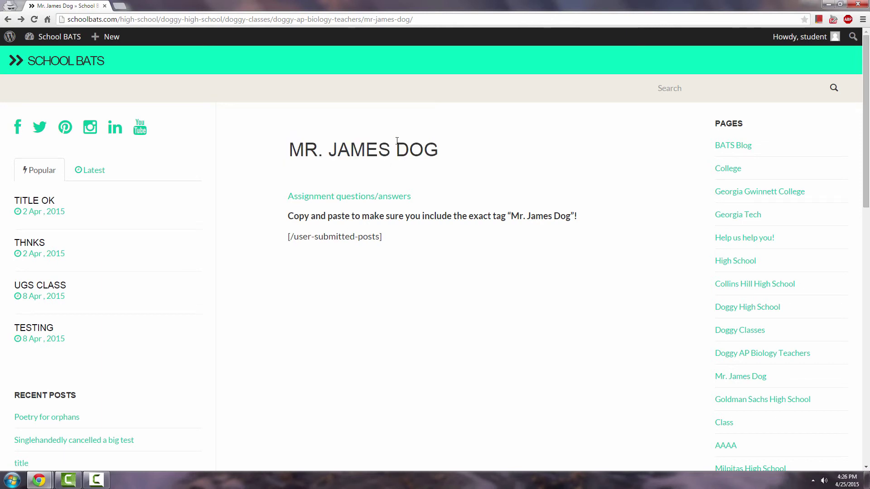
- From the School BATS home page, follow High School, Goldman Sachs High School and Geometry to the first listed teacher's page
click(91, 66)
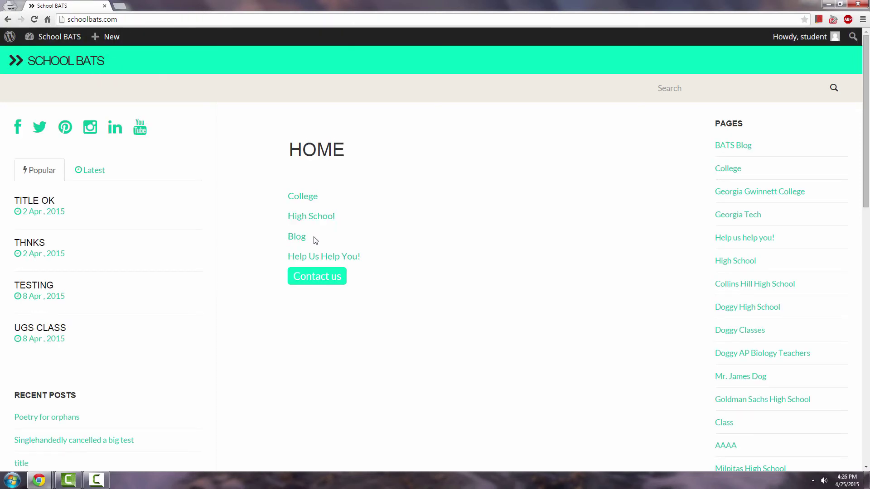
click(312, 219)
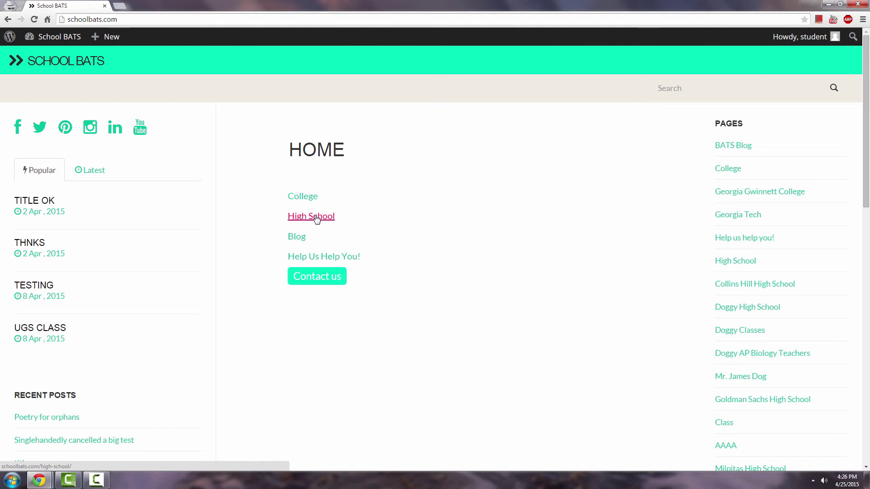
click(360, 240)
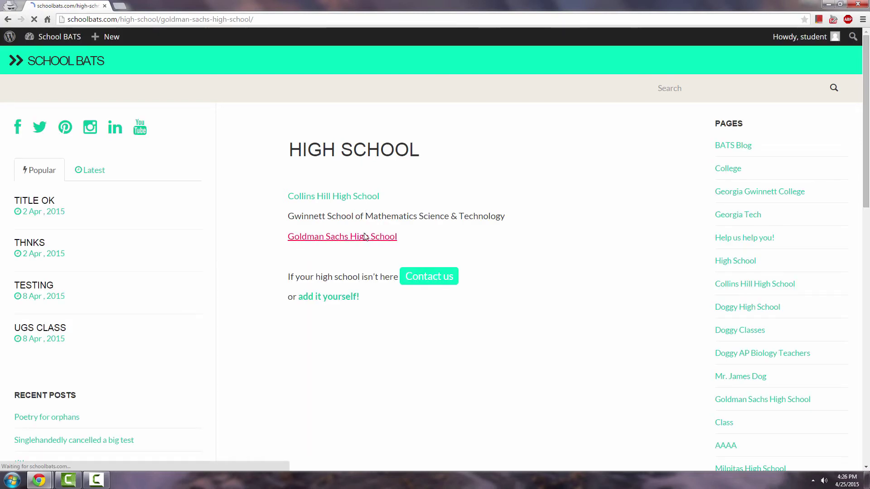
click(304, 198)
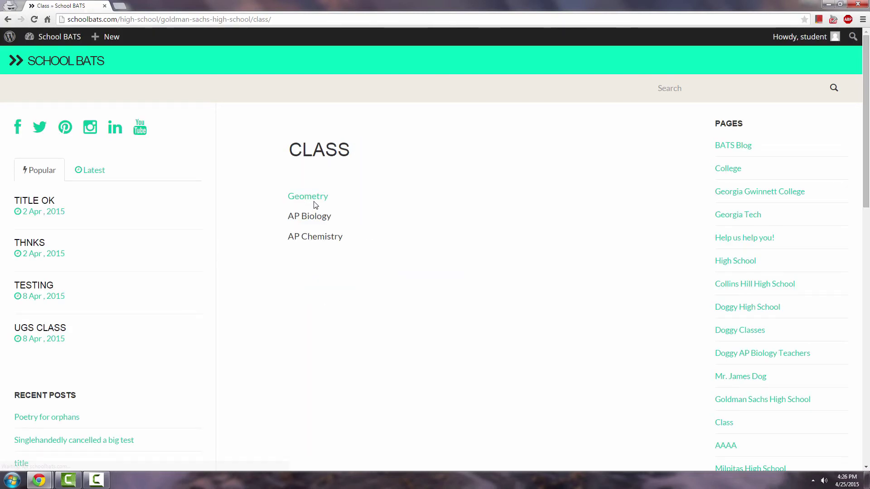
click(320, 201)
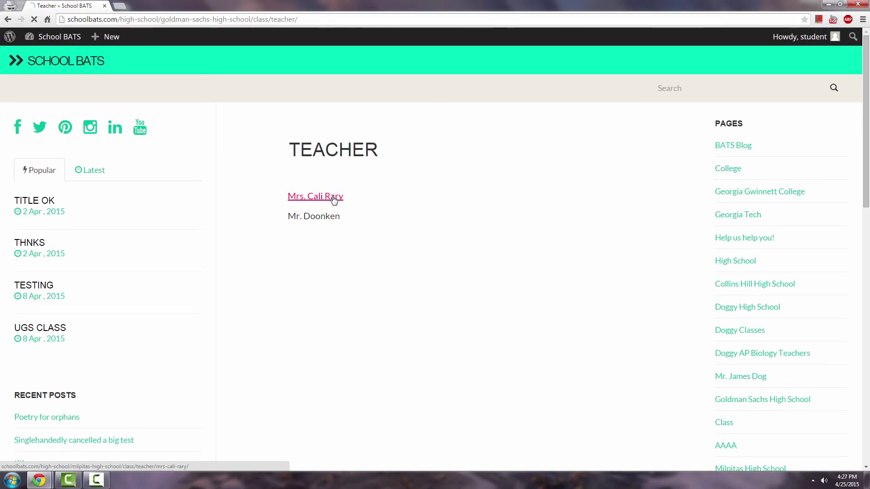
click(334, 200)
scroll(388, 192, down, 1)
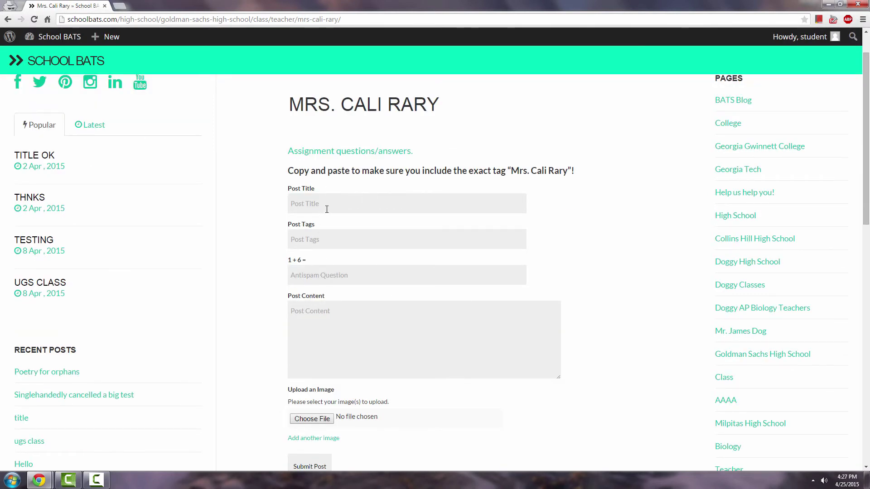
- Enter "Can someone past the answers to today's math assignment?" as the post title in the teacher page's submission form
drag(296, 198, 505, 398)
click(502, 415)
click(328, 202)
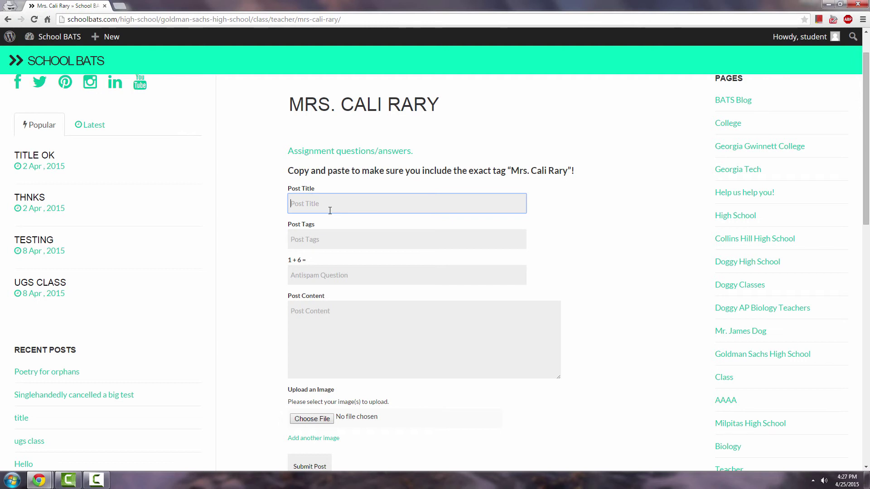
text(Can someone past the answers to today's m)
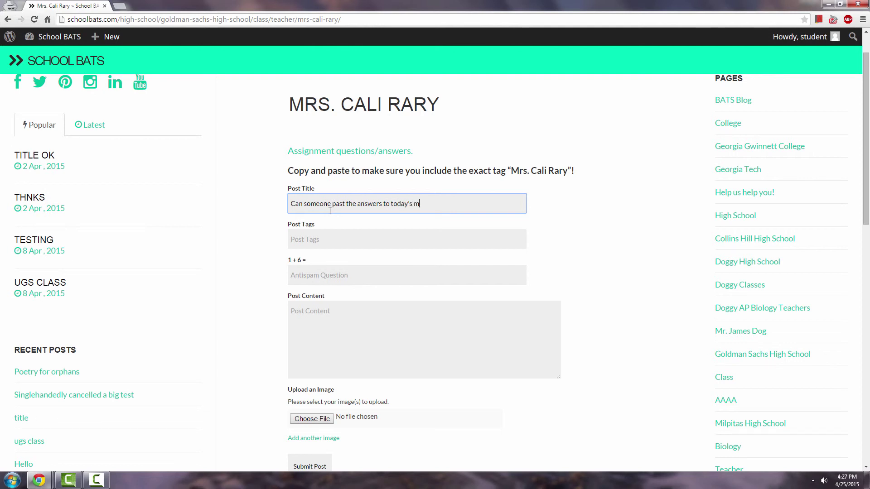
text(ath assignment)
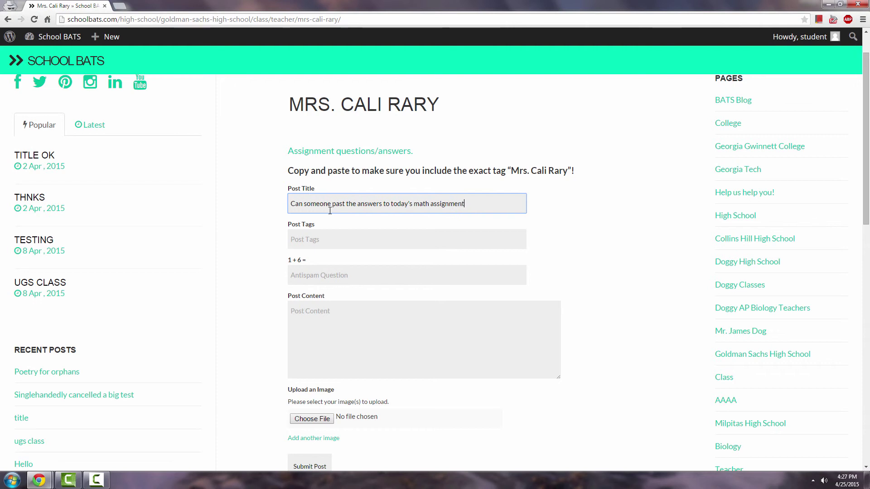
text(?)
- Copy the teacher's exact tag from the page's instruction into Post Tags and answer the antispam question with 7
click(362, 239)
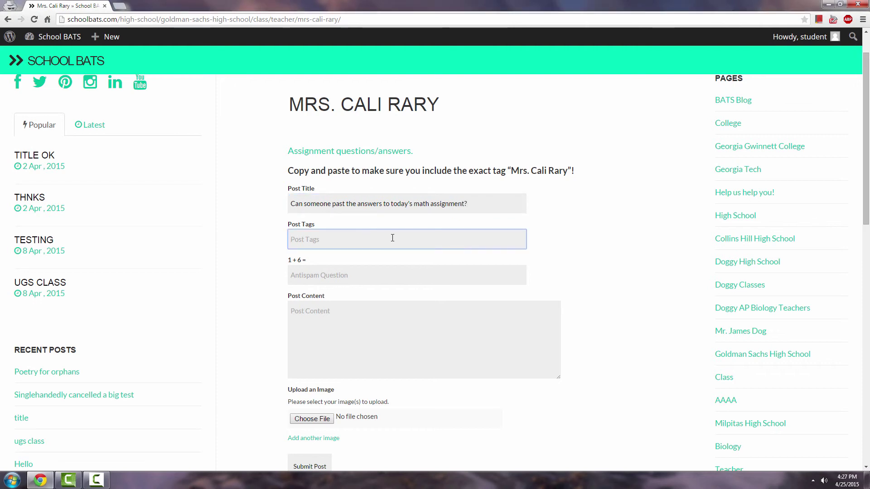
drag(509, 169, 568, 171)
key(ctrl+c)
click(365, 233)
key(ctrl+v)
click(360, 272)
text(7)
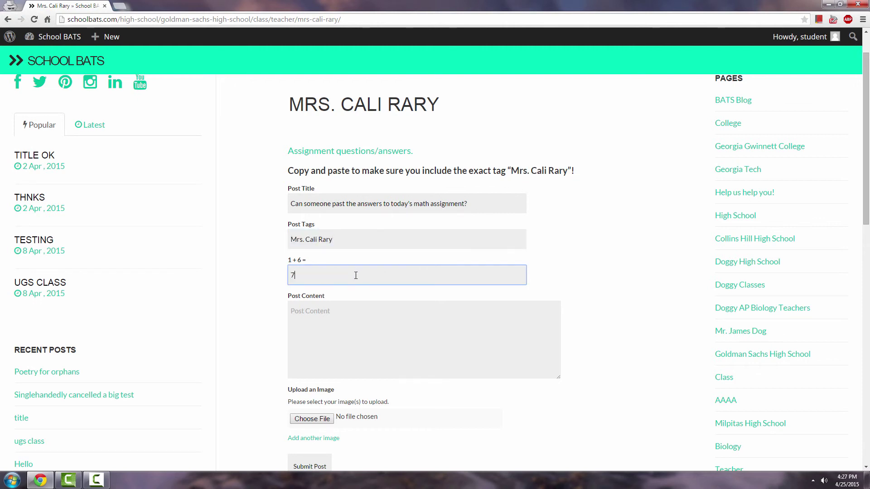
- Fill the post content with "owfwofoefnwefof" and submit the post
click(350, 321)
text(owfwofoefnwefof)
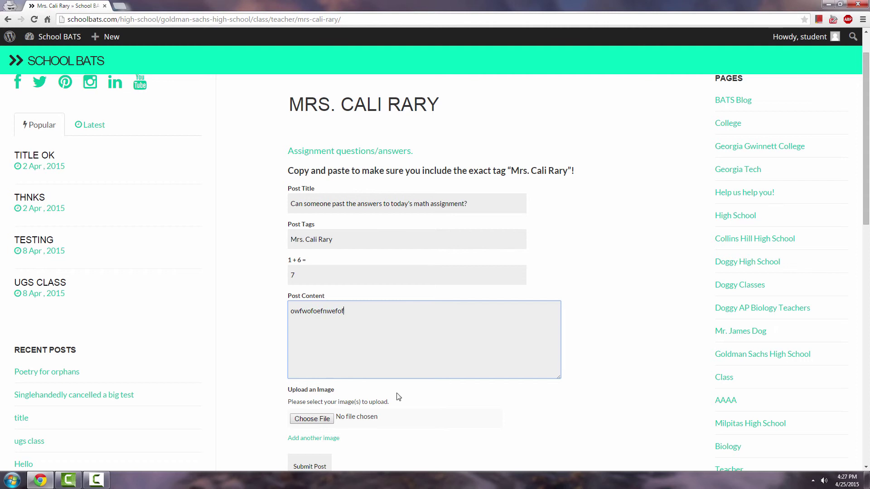
scroll(399, 397, down, 1)
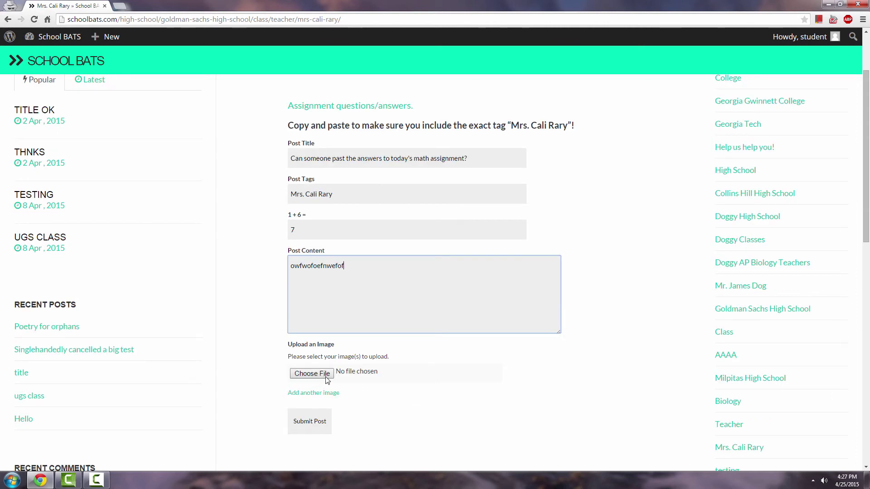
scroll(331, 379, up, 1)
scroll(331, 380, down, 1)
click(323, 423)
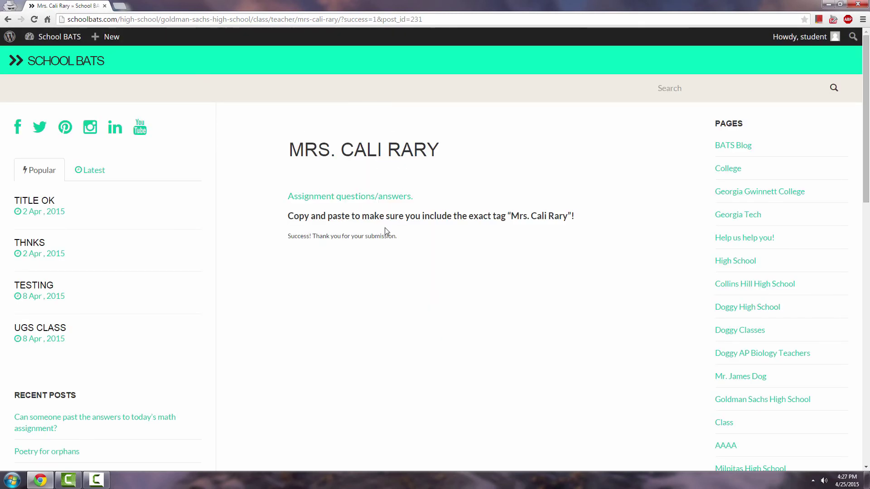
- Follow the "Assignment questions/answers." link, examine the "Title" post, and return to the list of tagged posts
click(338, 199)
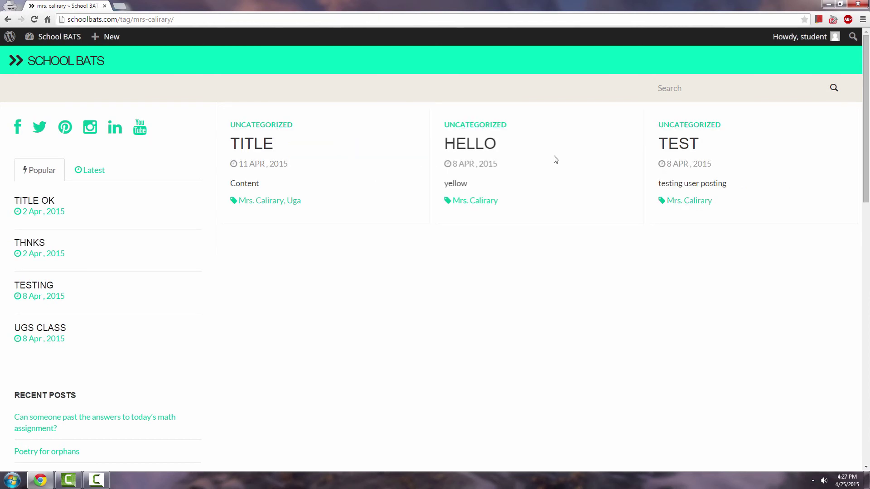
click(256, 151)
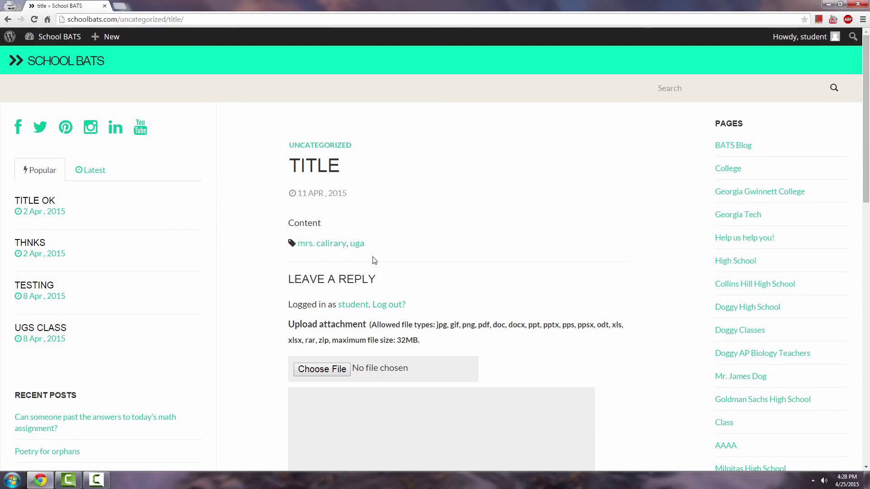
scroll(376, 272, down, 2)
scroll(345, 208, up, 2)
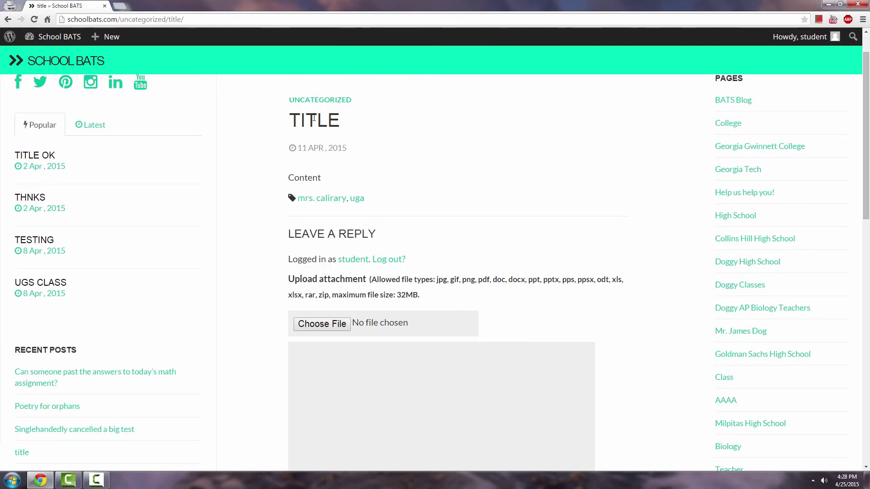
click(8, 19)
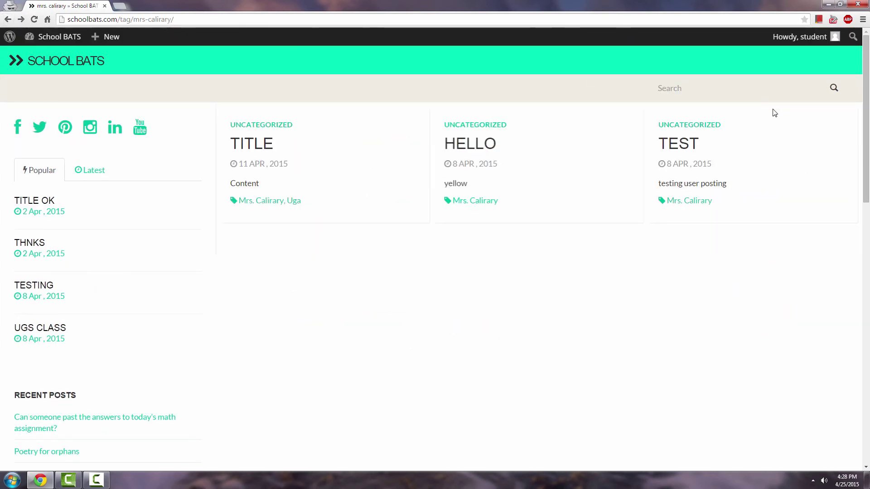
scroll(614, 198, down, 3)
scroll(406, 165, up, 3)
- Open the "Title" post again and draft the reply "wefwefowofeiew" in its comment box
click(253, 149)
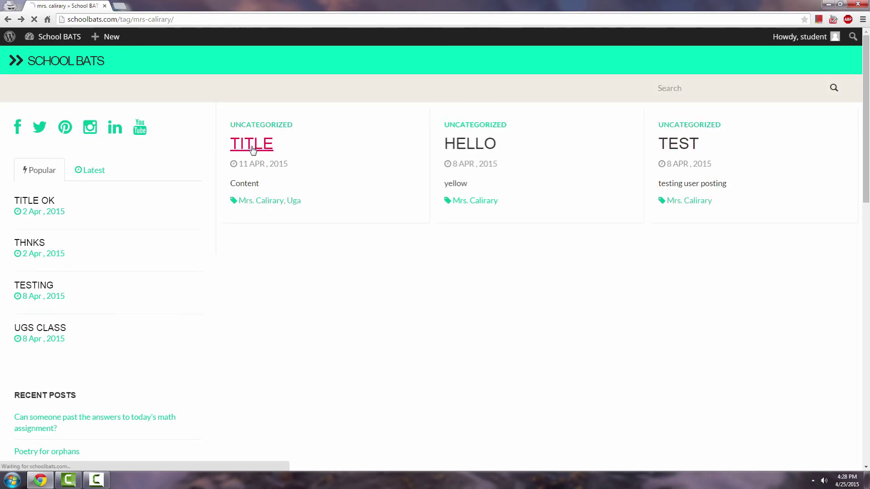
scroll(341, 164, down, 1)
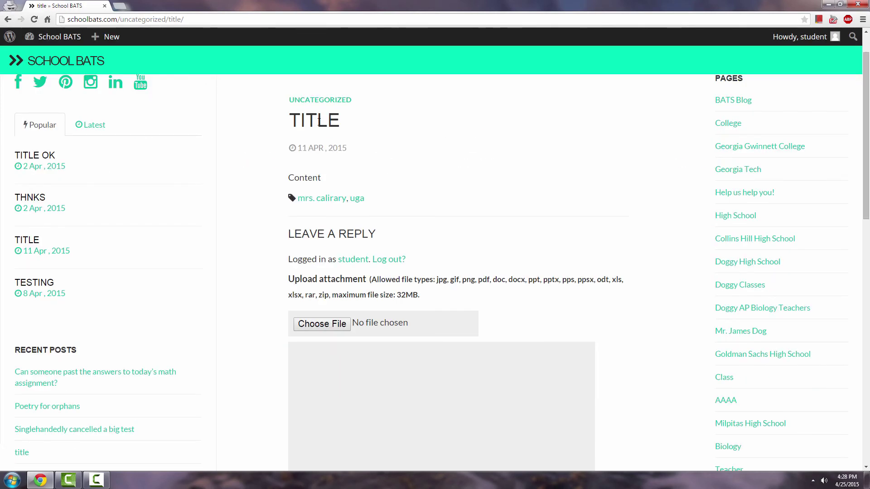
scroll(346, 182, down, 1)
click(367, 301)
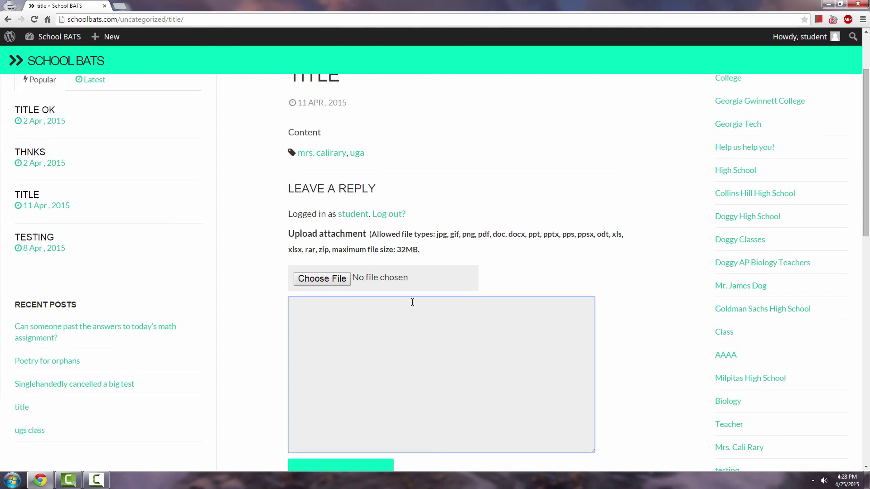
scroll(413, 302, down, 1)
text(wefwefowofeiew)
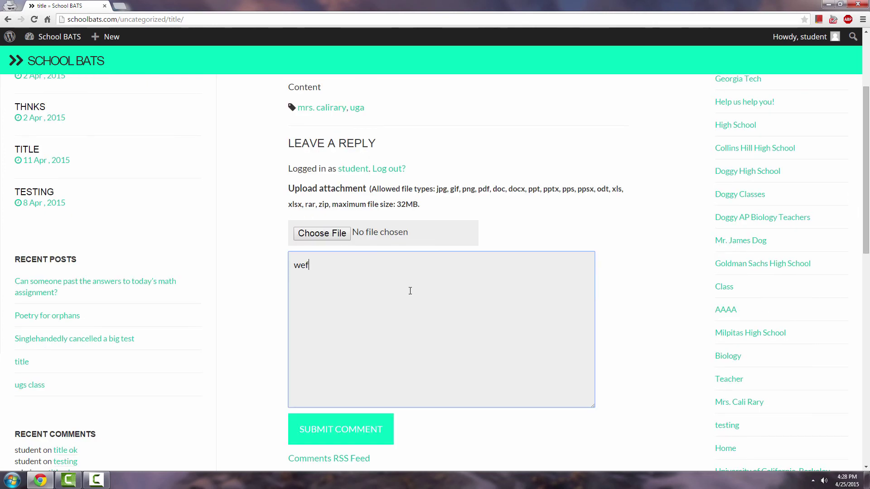
- Check the reply's attachment file chooser, close it without choosing a file, and look over the comment form
click(326, 232)
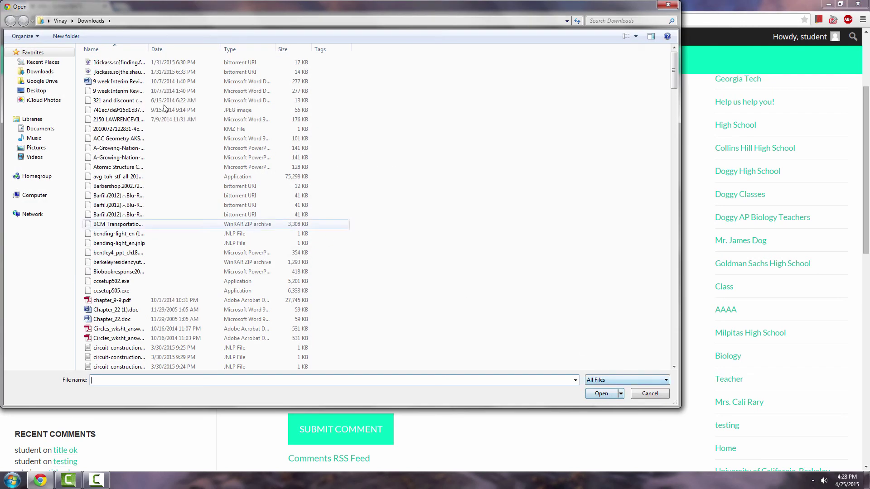
click(667, 6)
scroll(363, 394, down, 3)
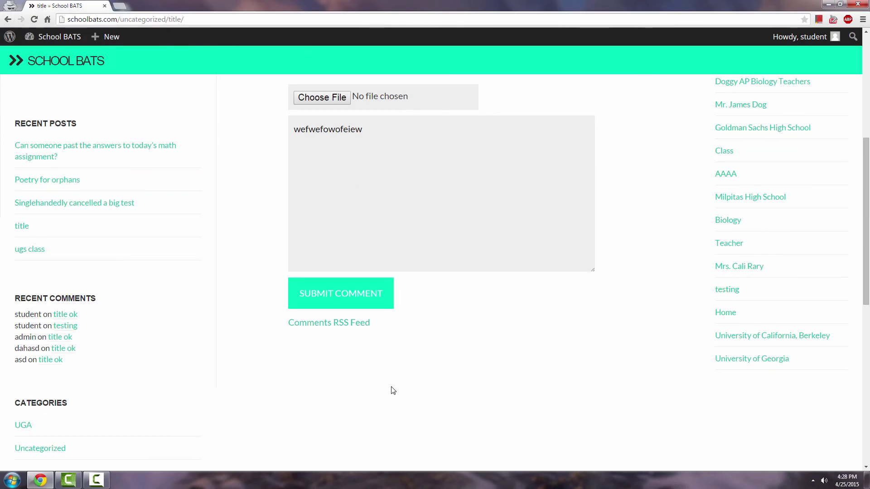
scroll(390, 390, up, 5)
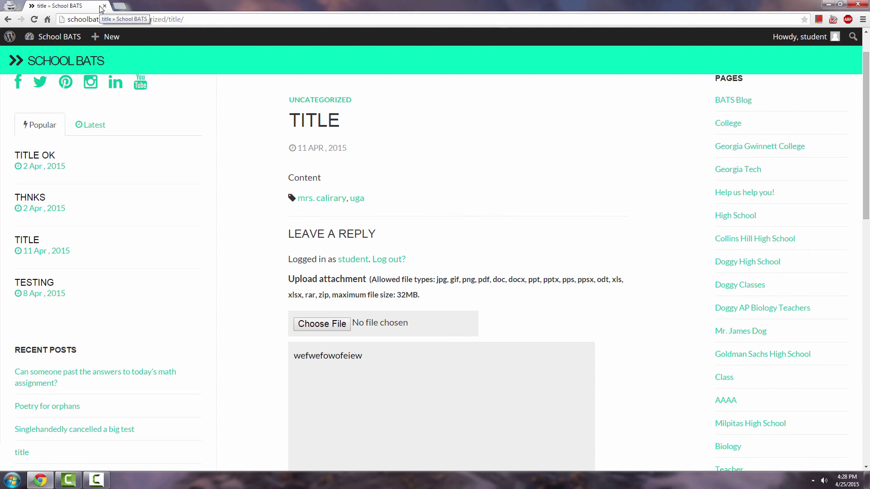
- Return to the School BATS home page, inspect its Contact Us form, and close the form
click(62, 65)
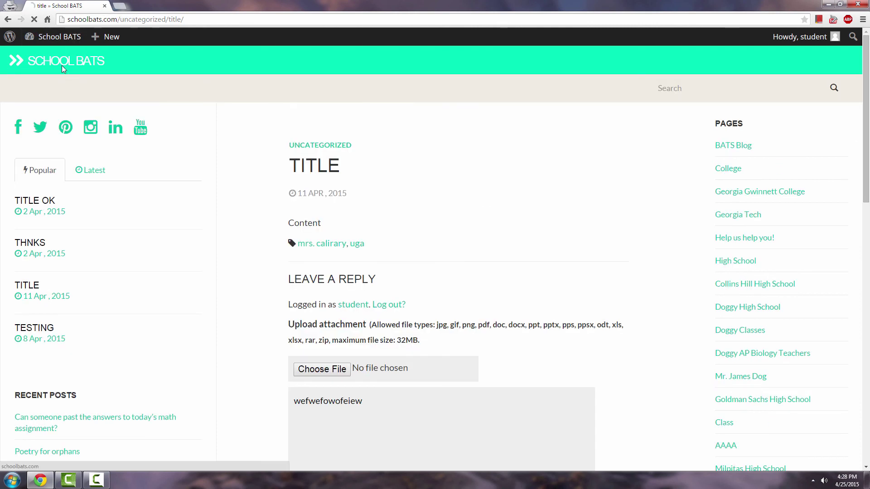
click(316, 280)
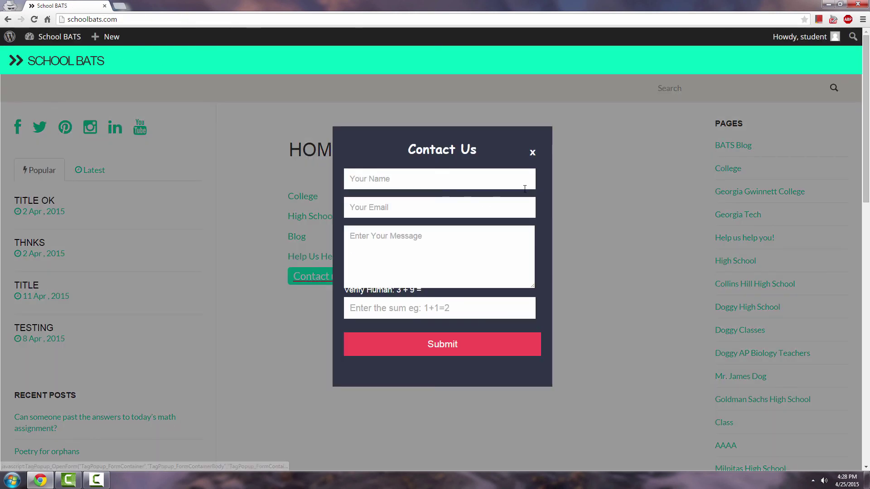
click(532, 152)
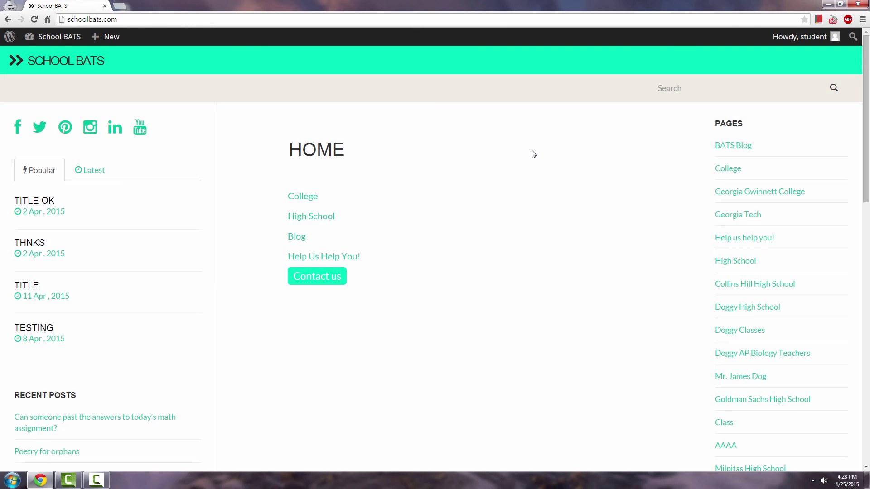